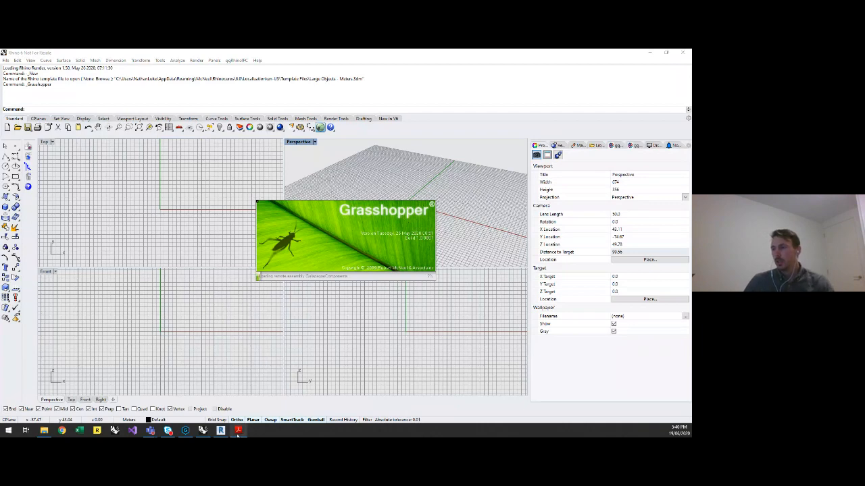
Step: Check the GG Karamba3d Tools installation slide in Acrobat Reader, then return to Rhino and maximize the Grasshopper window
{"action": "left_click", "coordinate": [237, 431]}
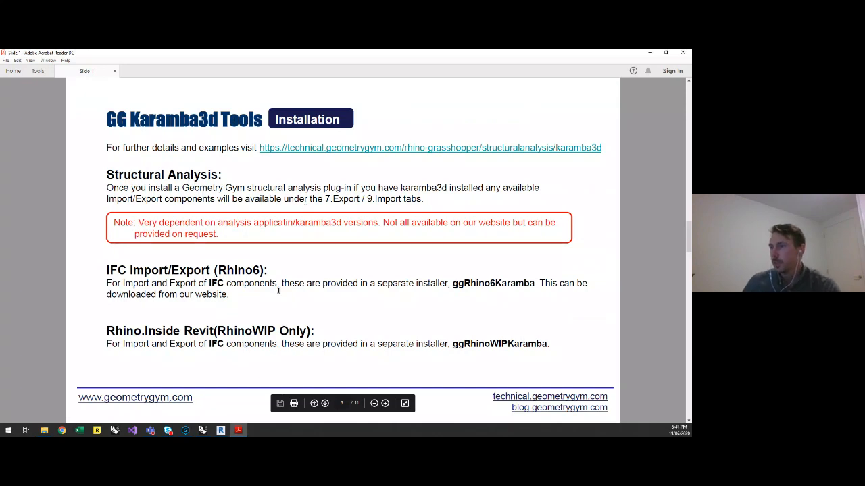
{"action": "mouse_move", "coordinate": [203, 430]}
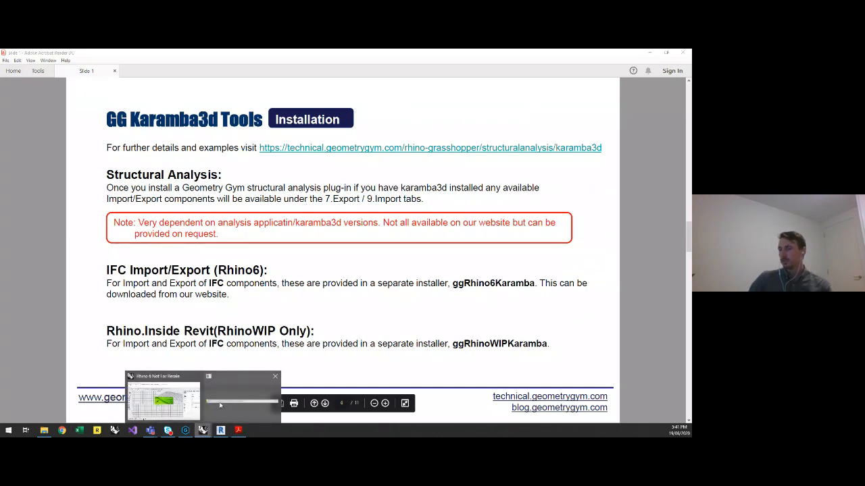
{"action": "left_click", "coordinate": [146, 389]}
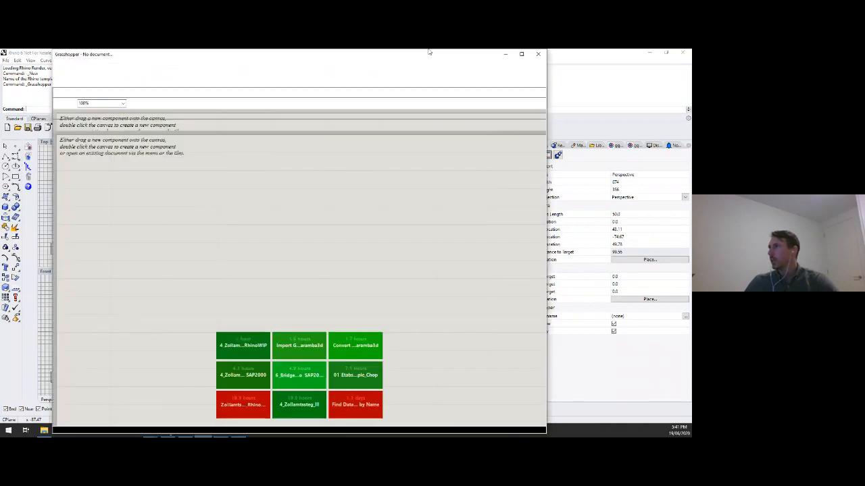
{"action": "left_click", "coordinate": [521, 54]}
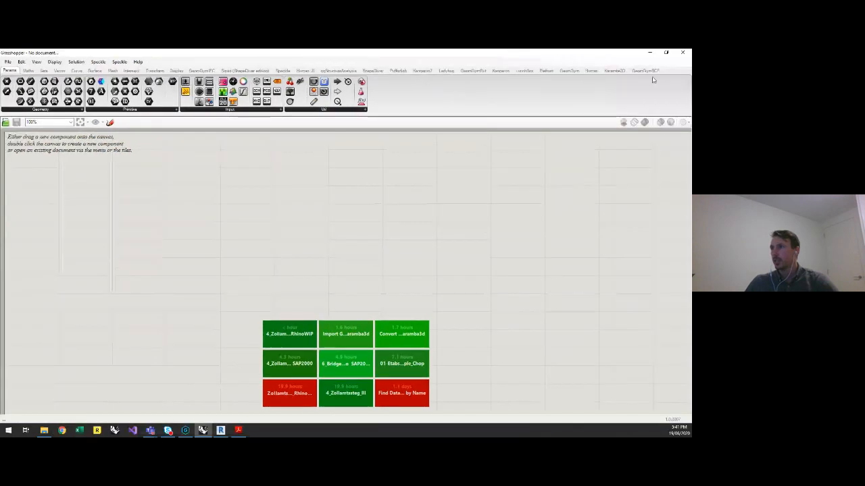
Step: Show the Karamba3D export components and the SAP2000 components of the Geometry Gym structural analysis plug-in
{"action": "left_click", "coordinate": [613, 70]}
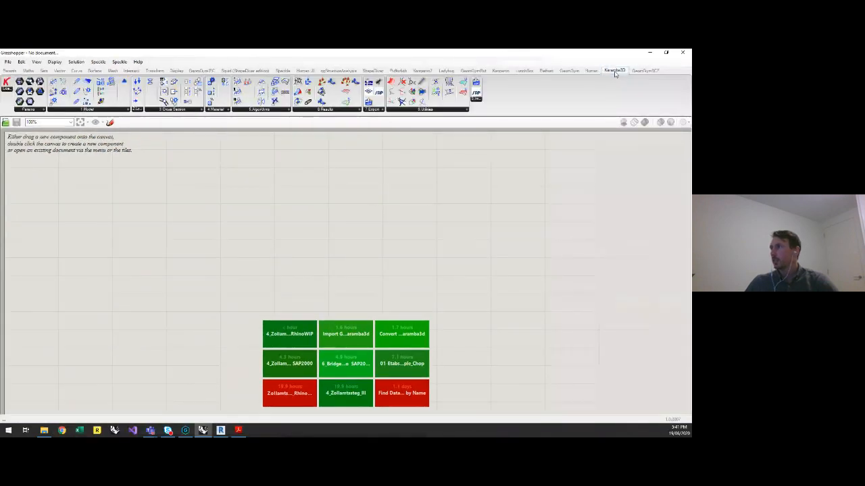
{"action": "left_click", "coordinate": [380, 110]}
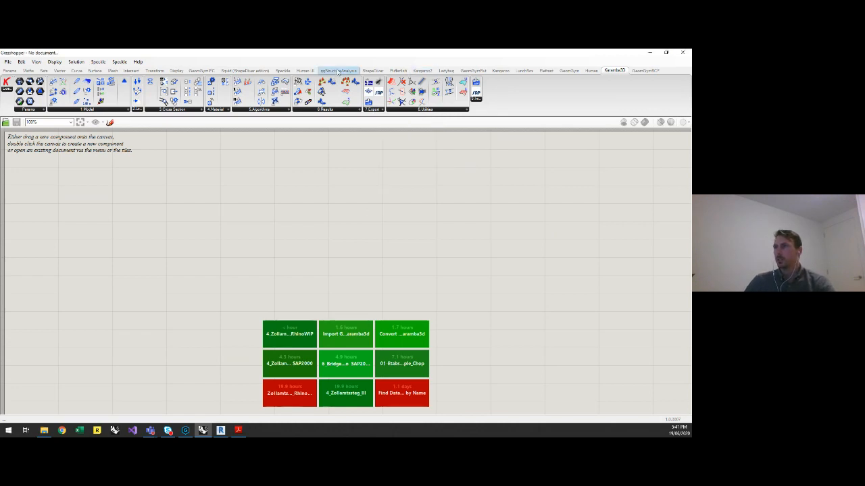
{"action": "left_click", "coordinate": [340, 71]}
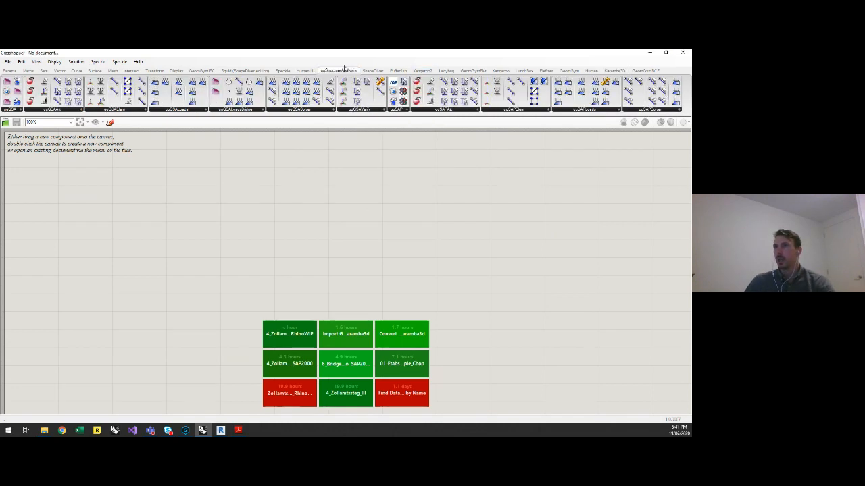
{"action": "left_click", "coordinate": [403, 111]}
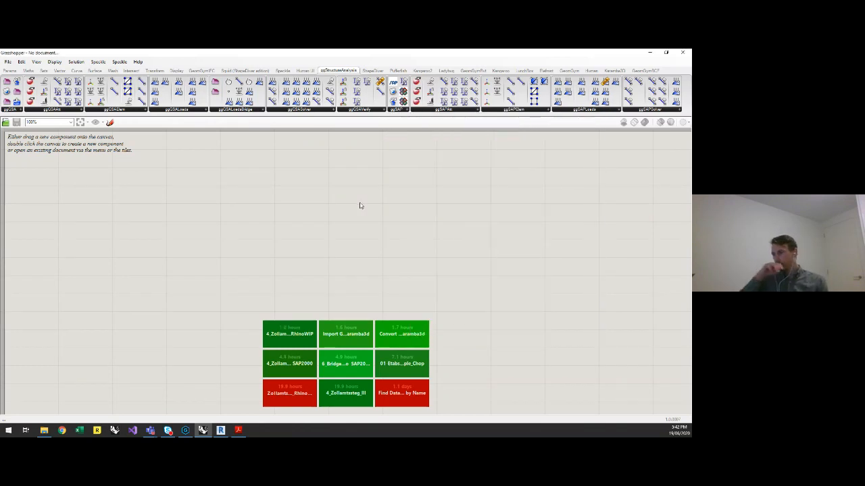
Step: Switch to Acrobat Reader and point out the ggRhino6Karamba and ggRhinoWIPKaramba installer names on the installation slide
{"action": "left_click", "coordinate": [238, 430]}
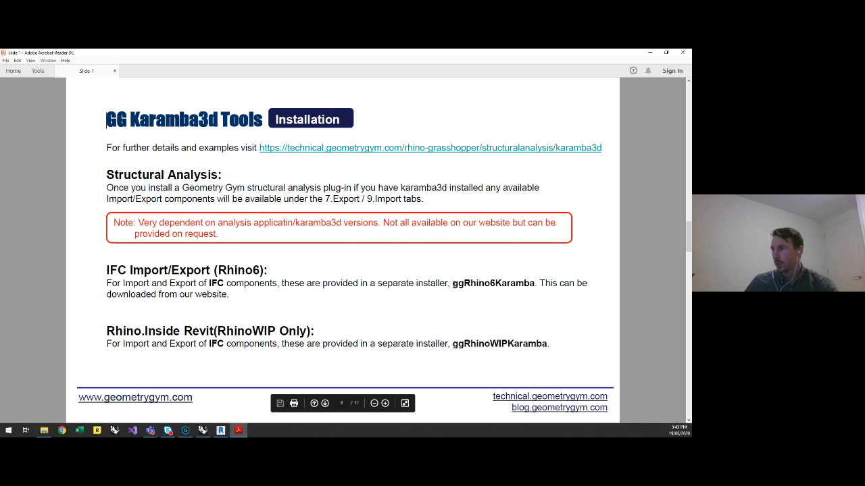
{"action": "left_click_drag", "start_coordinate": [453, 285], "coordinate": [536, 285]}
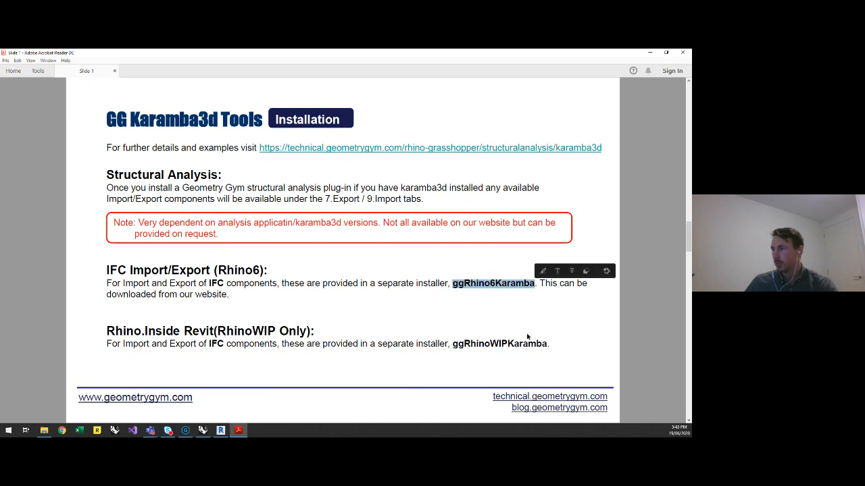
{"action": "left_click", "coordinate": [456, 344]}
{"action": "left_click_drag", "start_coordinate": [453, 344], "coordinate": [548, 346]}
{"action": "left_click", "coordinate": [471, 346]}
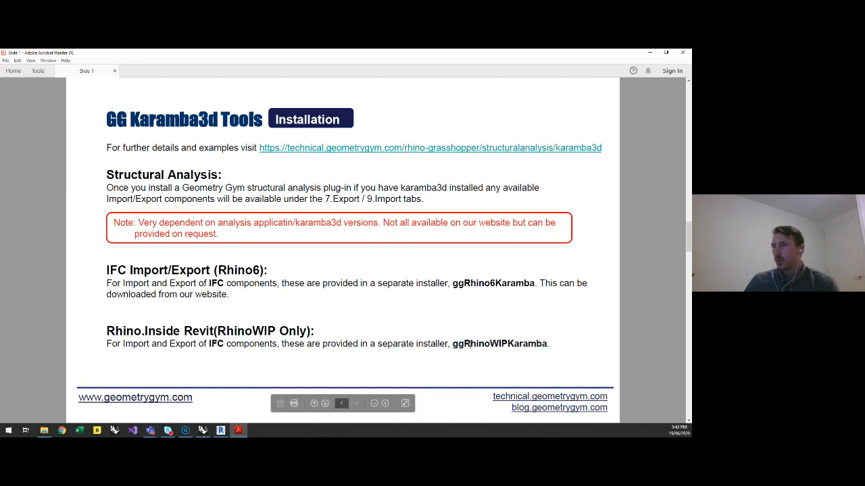
Step: Advance the Acrobat Reader presentation to the Karamba3d to Structural Analysis workflow slide
{"action": "left_click", "coordinate": [202, 430]}
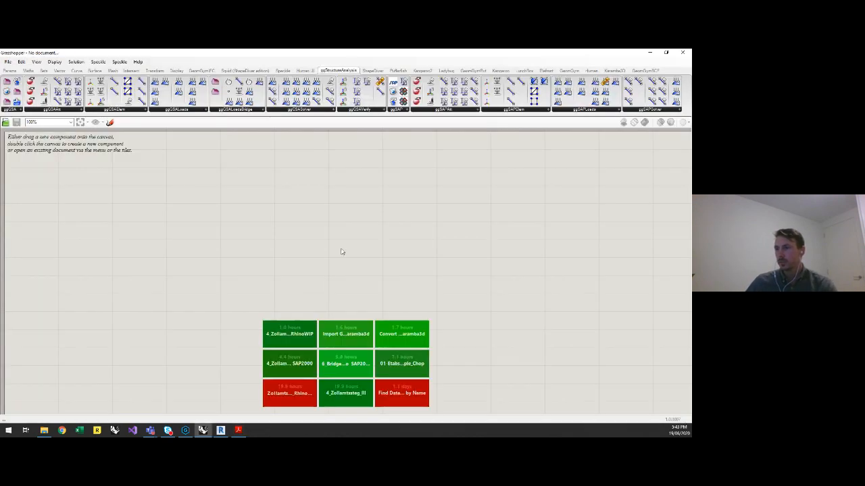
{"action": "left_click", "coordinate": [240, 435]}
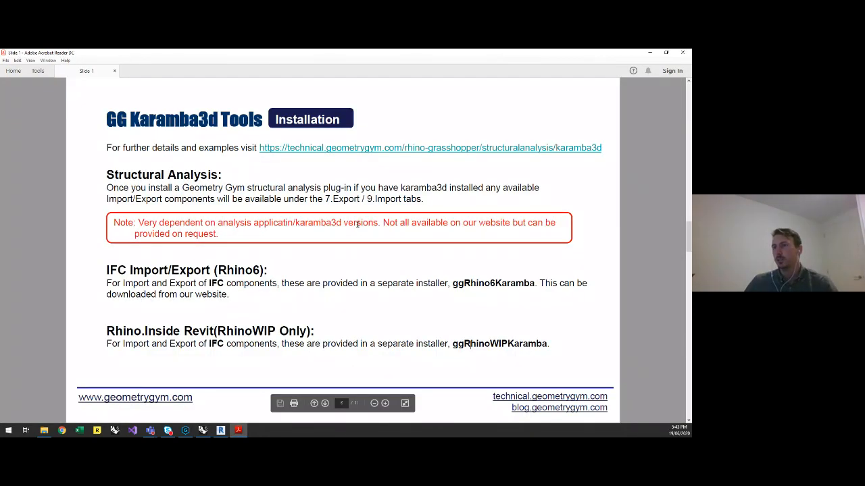
{"action": "scroll", "coordinate": [349, 124], "scroll_direction": "down", "scroll_amount": 1}
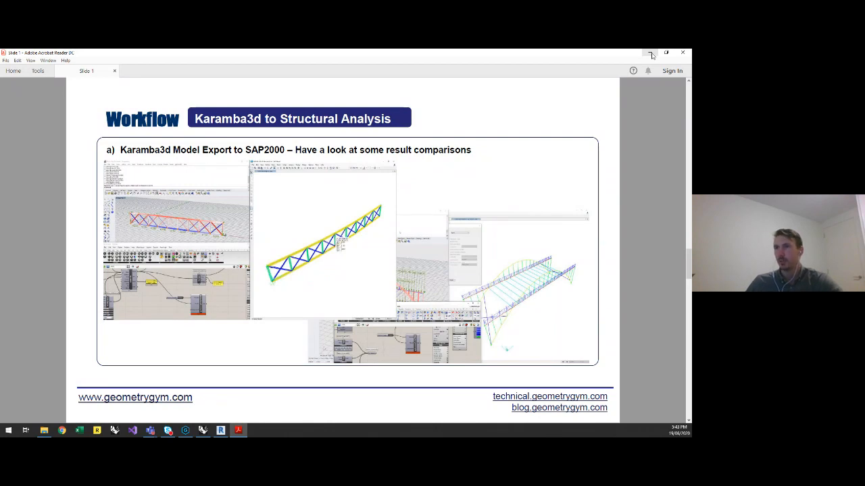
Step: Minimize the presentation and open the definition 4_Zollamtssteg_III Model to SAP2000.gh in Grasshopper
{"action": "left_click", "coordinate": [651, 54]}
{"action": "left_click", "coordinate": [8, 61]}
{"action": "left_click", "coordinate": [114, 97]}
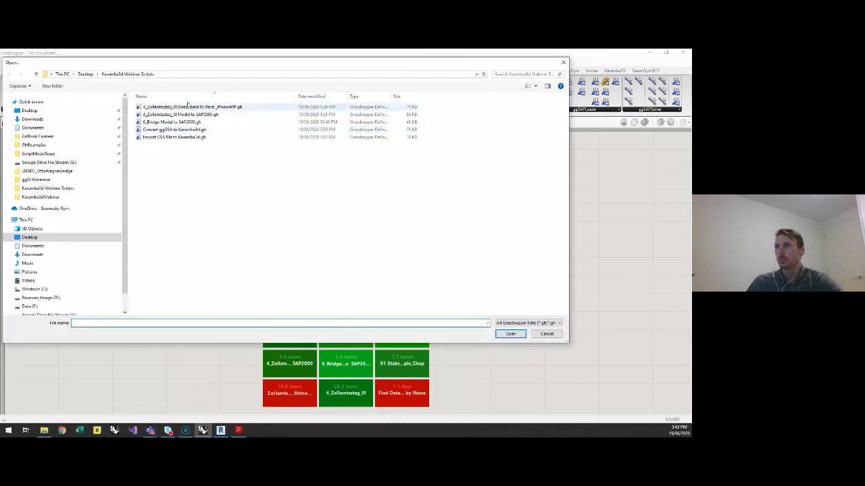
{"action": "left_click", "coordinate": [181, 114]}
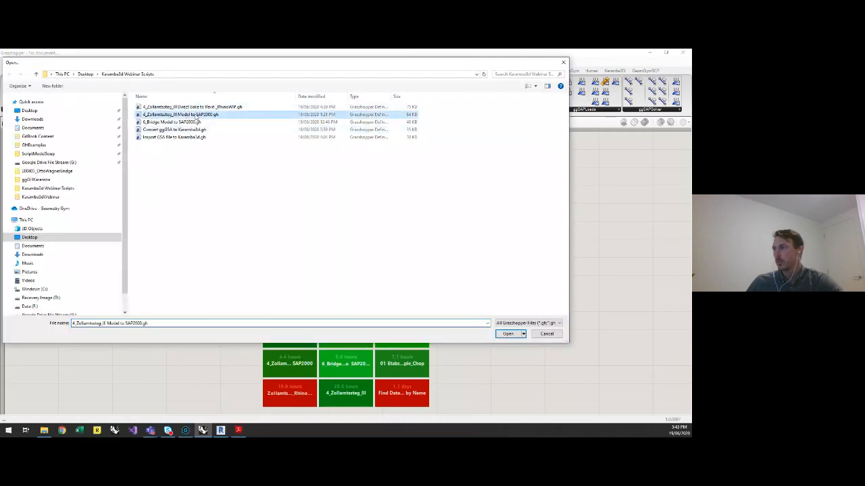
{"action": "left_click", "coordinate": [508, 335]}
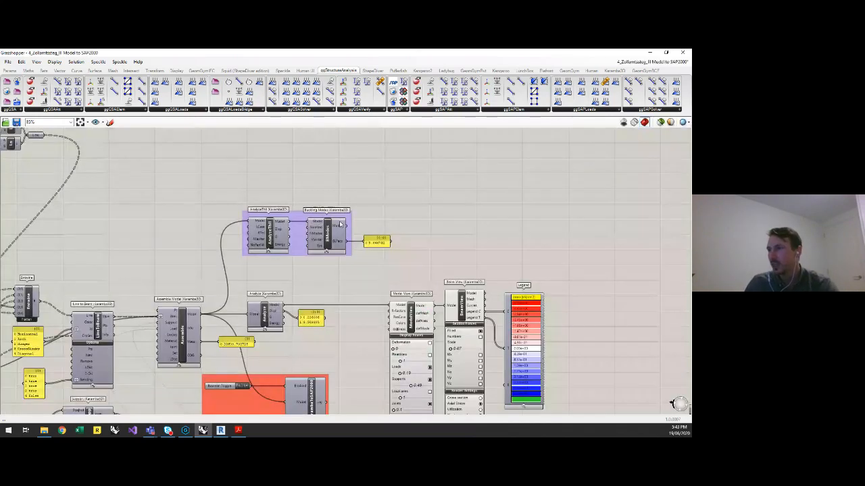
Step: Move the Grasshopper window aside to uncover Rhino, and maximize the Perspective viewport with the arch bridge enlarged
{"action": "right_click_drag", "start_coordinate": [374, 177], "coordinate": [410, 184]}
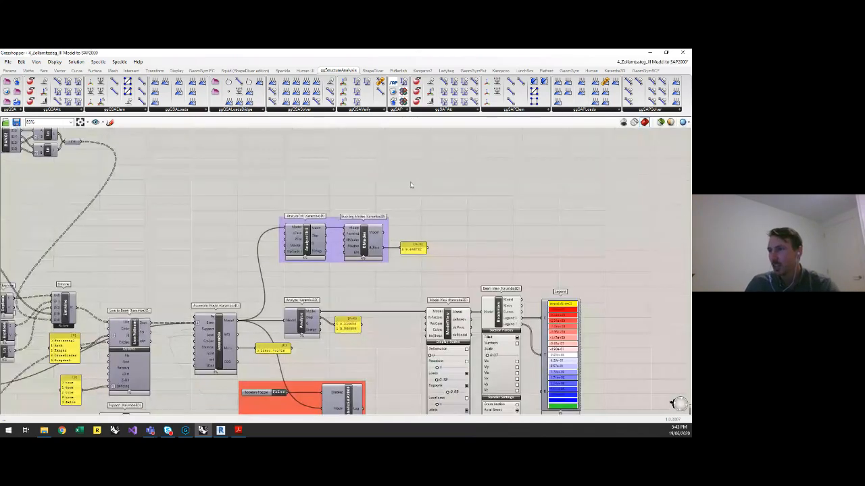
{"action": "scroll", "coordinate": [398, 172], "scroll_direction": "down", "scroll_amount": 2}
{"action": "scroll", "coordinate": [397, 172], "scroll_direction": "down", "scroll_amount": 2}
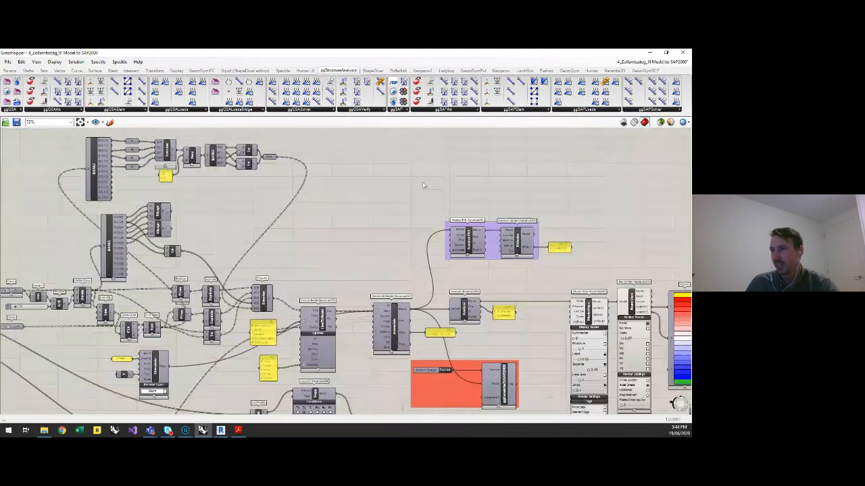
{"action": "scroll", "coordinate": [425, 188], "scroll_direction": "down", "scroll_amount": 2}
{"action": "right_click_drag", "start_coordinate": [229, 323], "coordinate": [351, 314]}
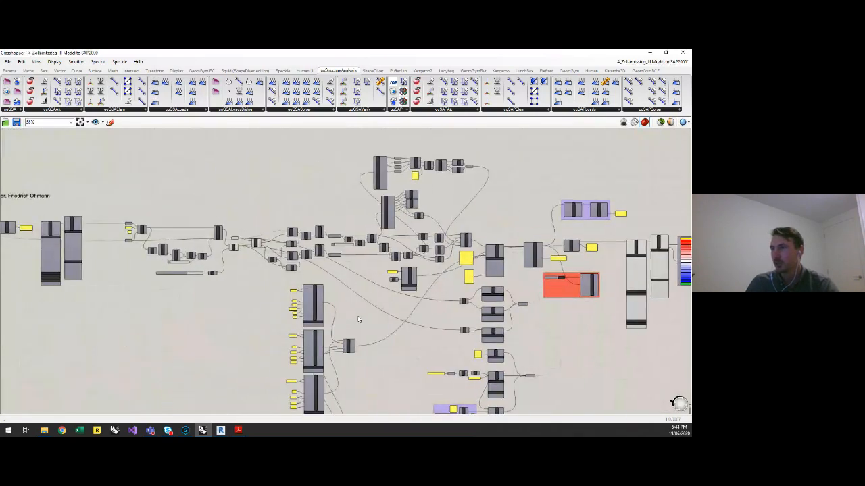
{"action": "scroll", "coordinate": [478, 211], "scroll_direction": "down", "scroll_amount": 1}
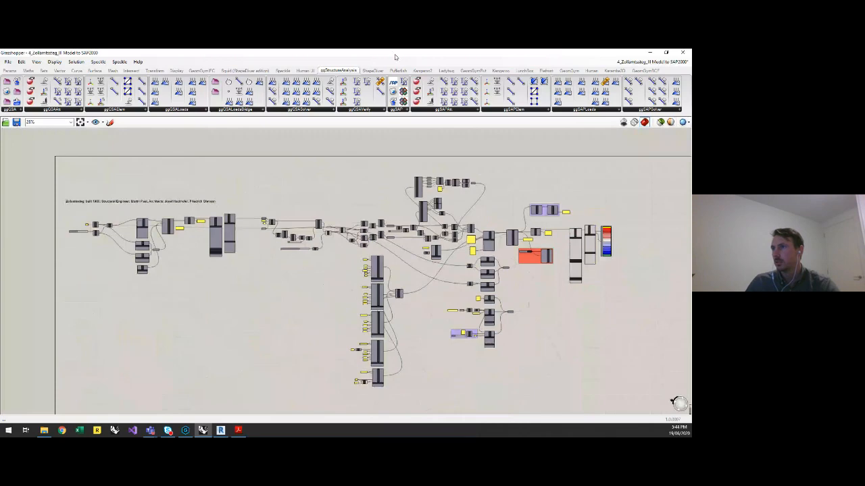
{"action": "left_click_drag", "start_coordinate": [396, 57], "coordinate": [579, 203]}
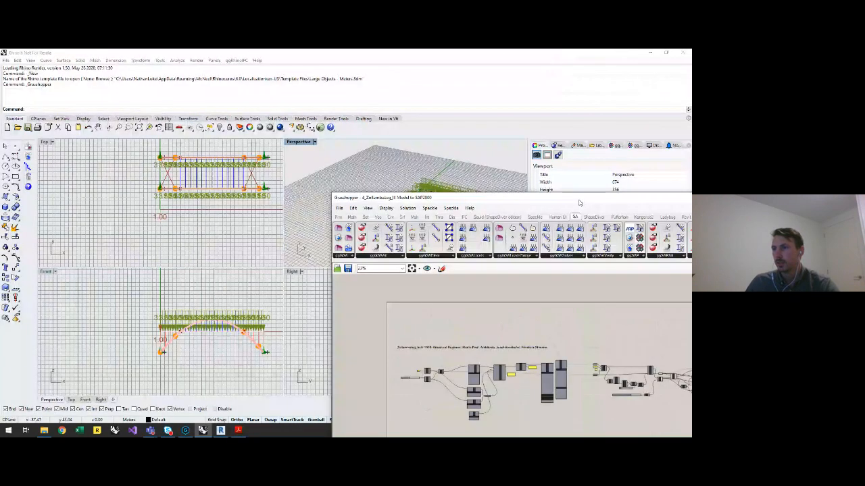
{"action": "double_click", "coordinate": [298, 141]}
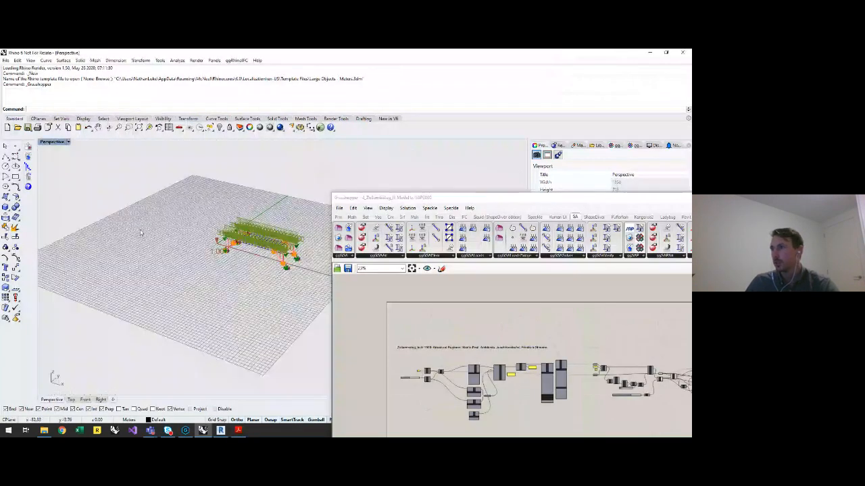
{"action": "scroll", "coordinate": [295, 245], "scroll_direction": "up", "scroll_amount": 9}
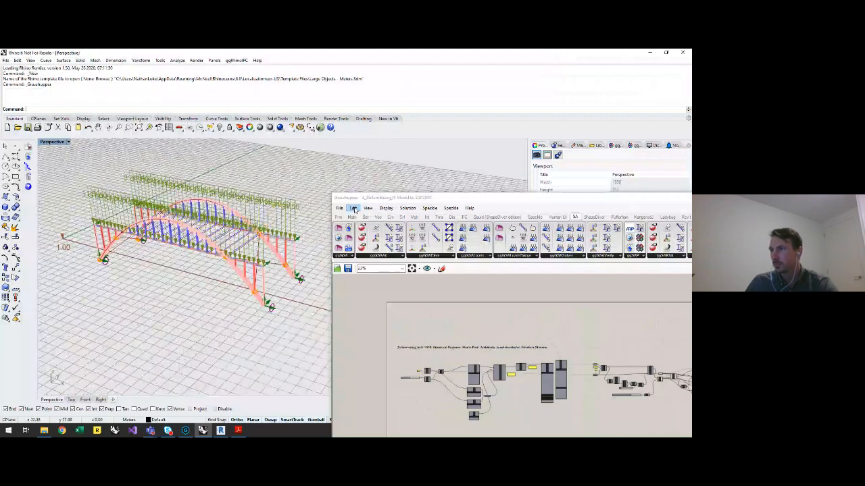
Step: Open the definition 6_Bridge Model to SAP2000.gh and bring its Bake to SAP2000 group into view
{"action": "left_click", "coordinate": [339, 208]}
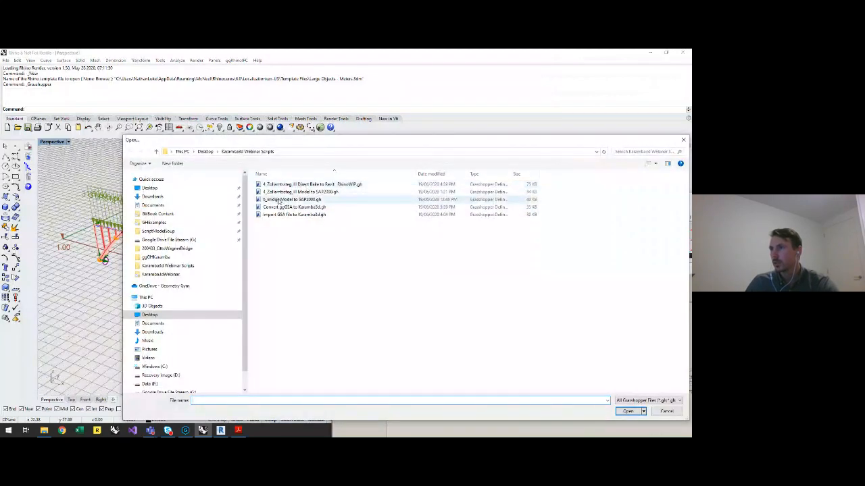
{"action": "left_click", "coordinate": [297, 200]}
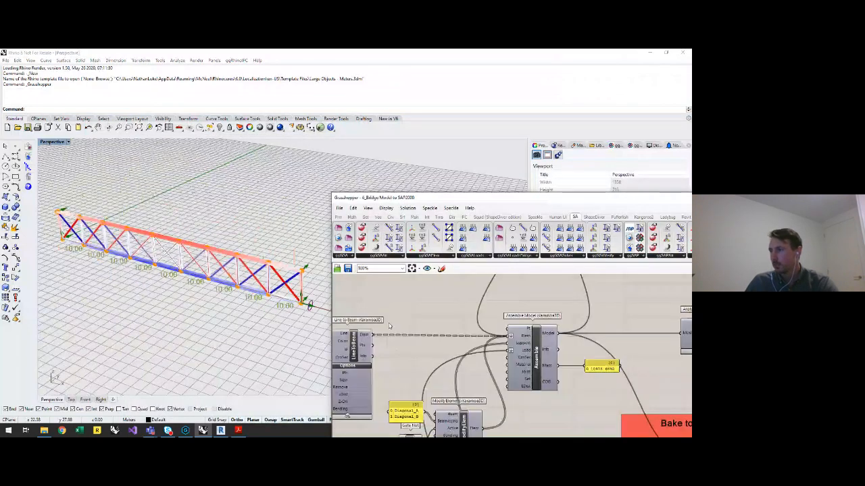
{"action": "scroll", "coordinate": [388, 326], "scroll_direction": "down", "scroll_amount": 5}
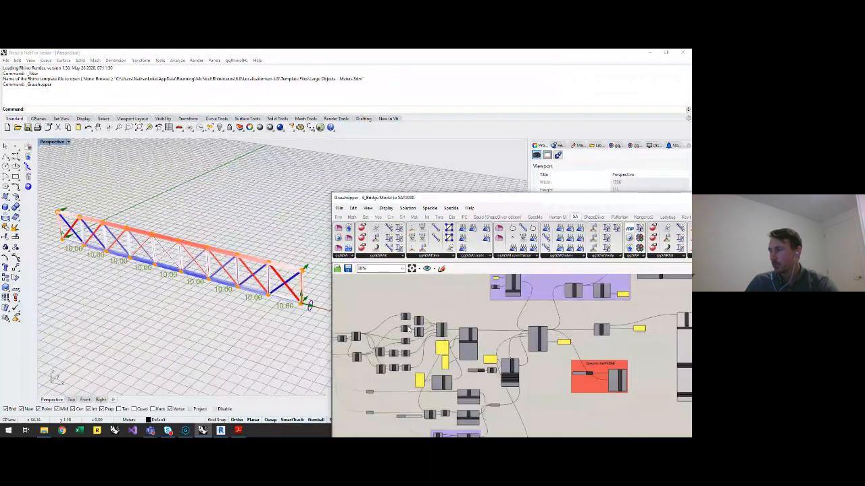
{"action": "scroll", "coordinate": [585, 405], "scroll_direction": "up", "scroll_amount": 4}
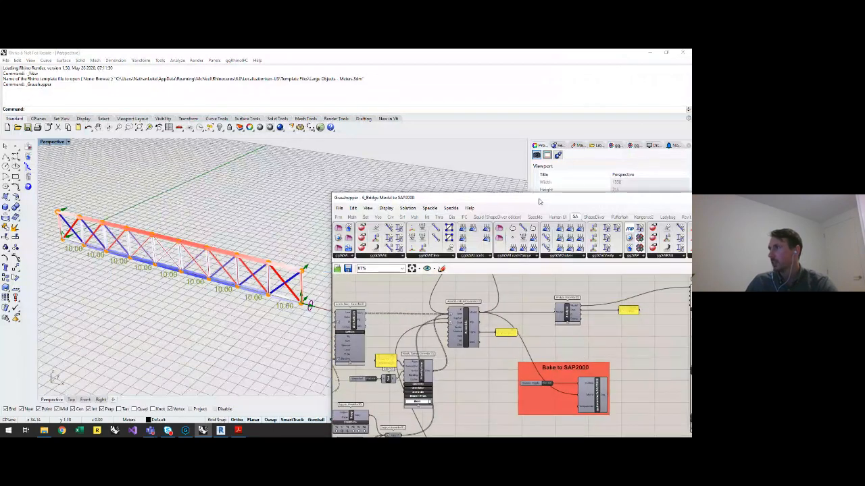
Step: Dock the Grasshopper window on half of the screen so the truss bridge stays visible in Rhino beside it
{"action": "left_click_drag", "start_coordinate": [539, 201], "coordinate": [392, 79]}
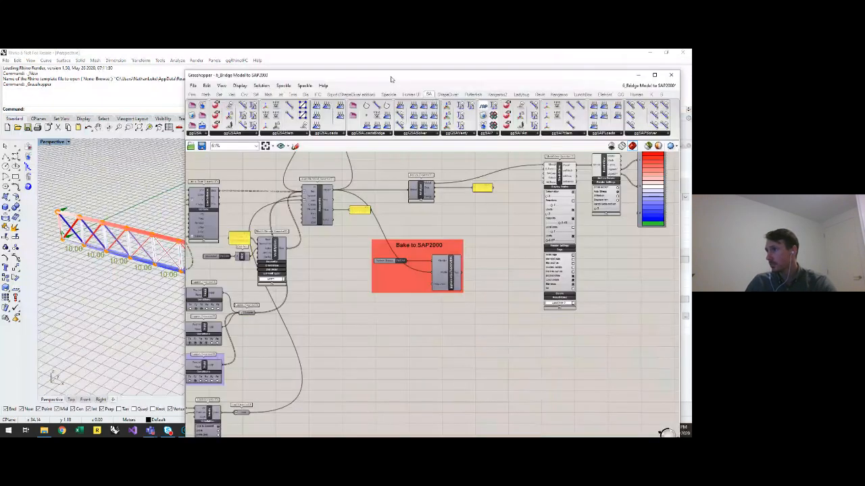
{"action": "key", "text": "super+Right"}
{"action": "scroll", "coordinate": [554, 228], "scroll_direction": "up", "scroll_amount": 2}
Step: List the Karamba3D export components and locate ggKarambaToSAP2000
{"action": "left_click", "coordinate": [569, 73]}
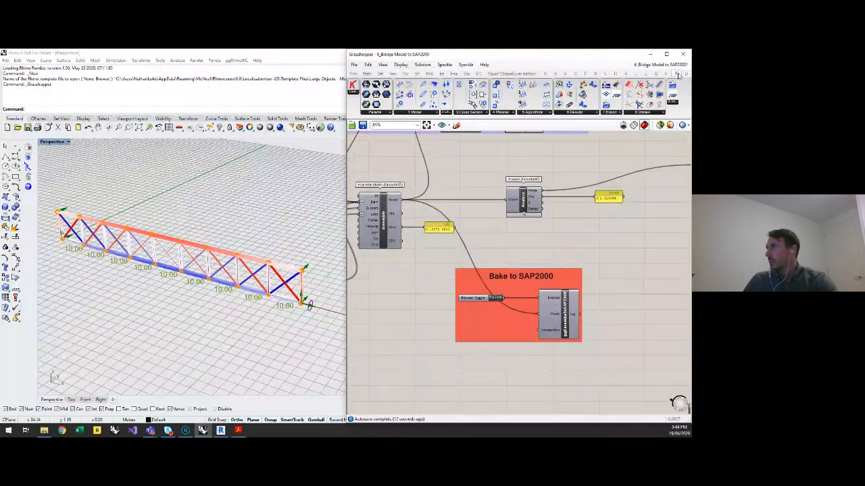
{"action": "left_click", "coordinate": [610, 113]}
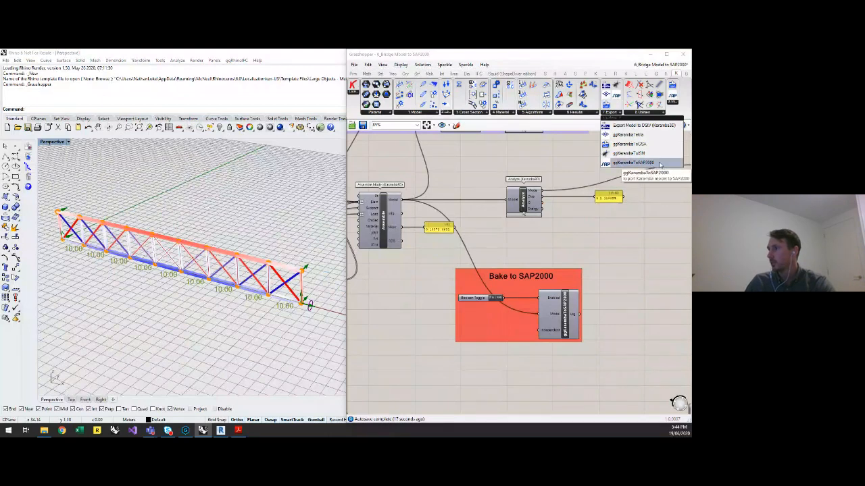
Step: Inspect the ggKarambaToSAP2000 component and reposition the Boolean Toggle slightly higher within the Bake to SAP2000 group
{"action": "scroll", "coordinate": [560, 331], "scroll_direction": "up", "scroll_amount": 2}
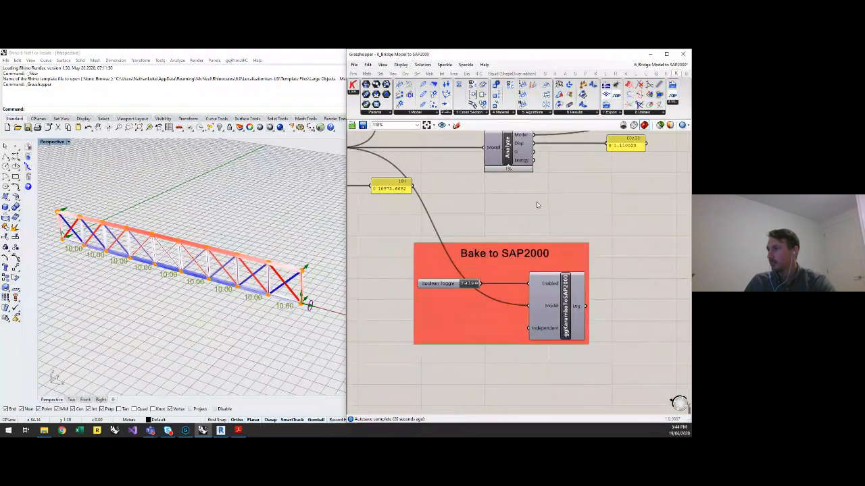
{"action": "right_click_drag", "start_coordinate": [537, 203], "coordinate": [595, 229]}
{"action": "scroll", "coordinate": [519, 250], "scroll_direction": "down", "scroll_amount": 1}
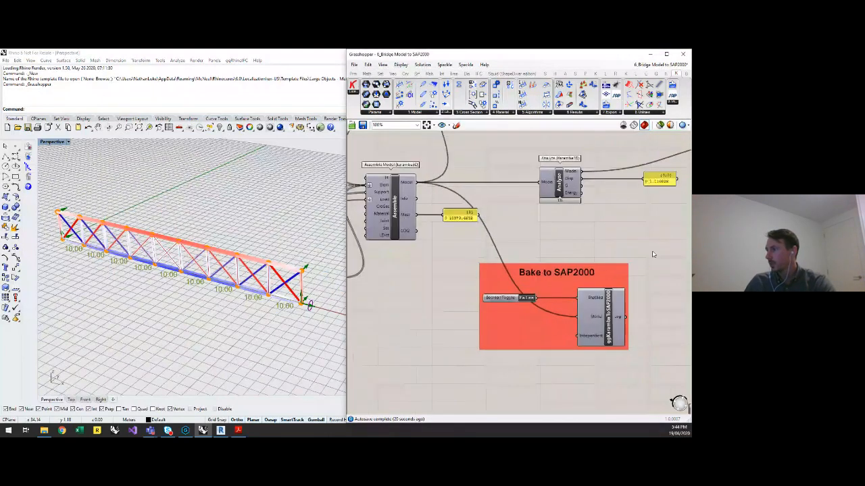
{"action": "left_click", "coordinate": [608, 317]}
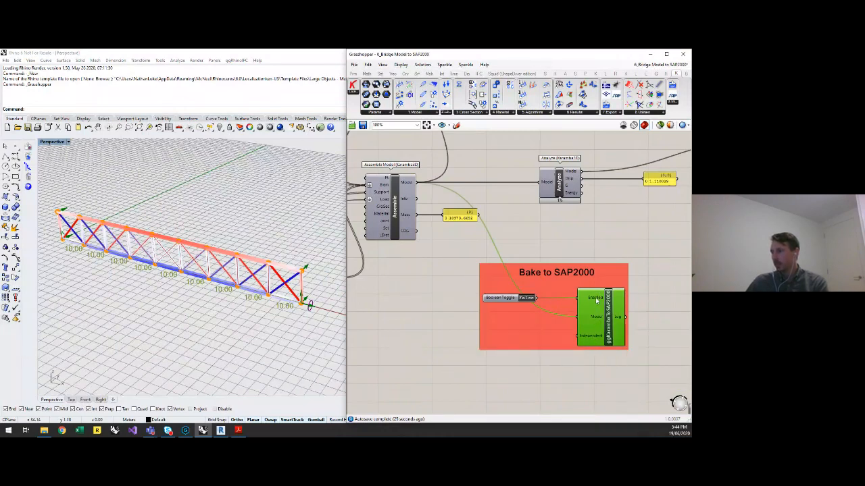
{"action": "left_click_drag", "start_coordinate": [511, 299], "coordinate": [523, 281]}
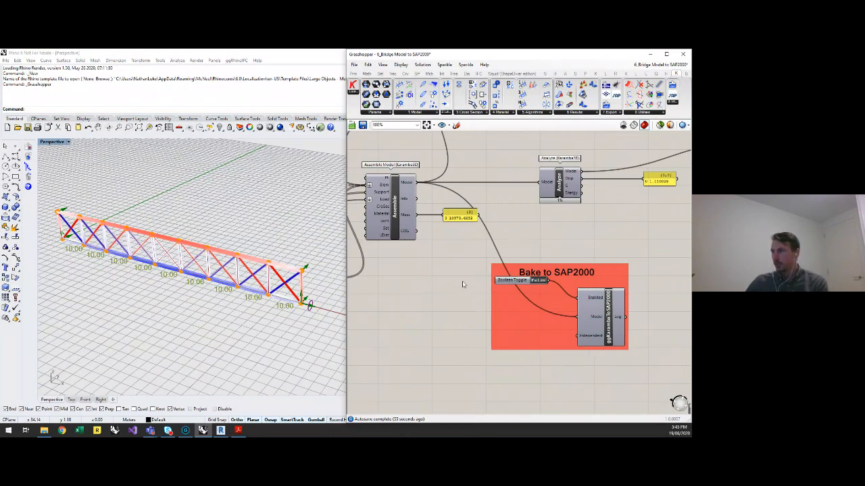
Step: Enable the ggKarambaToSAP2000 export with its Boolean Toggle and maximise the SAP2000 window that receives the truss bridge model
{"action": "double_click", "coordinate": [521, 279]}
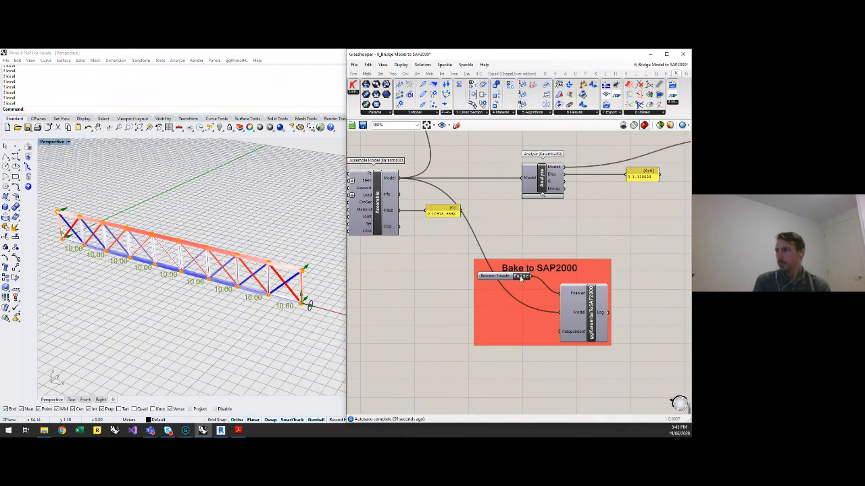
{"action": "double_click", "coordinate": [521, 276]}
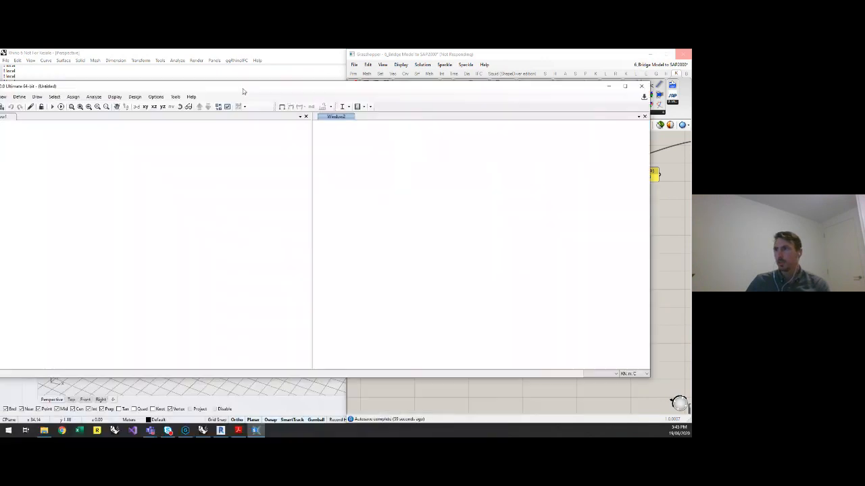
{"action": "left_click_drag", "start_coordinate": [243, 89], "coordinate": [274, 52]}
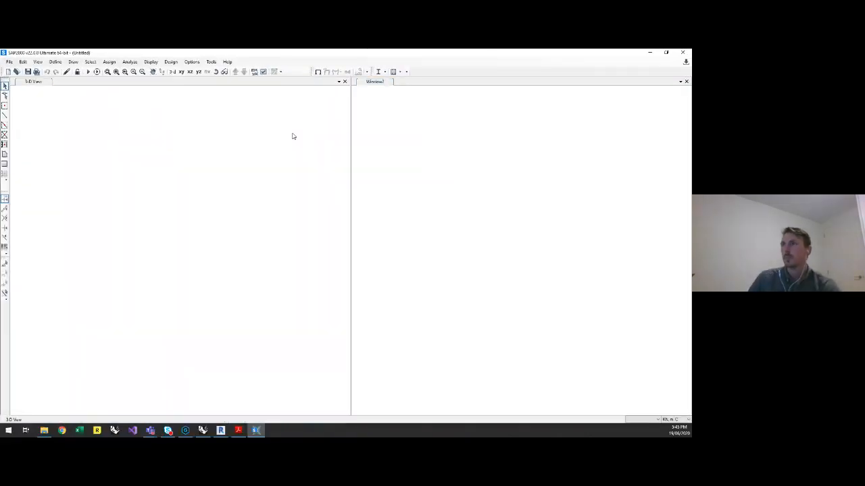
{"action": "left_click", "coordinate": [293, 136]}
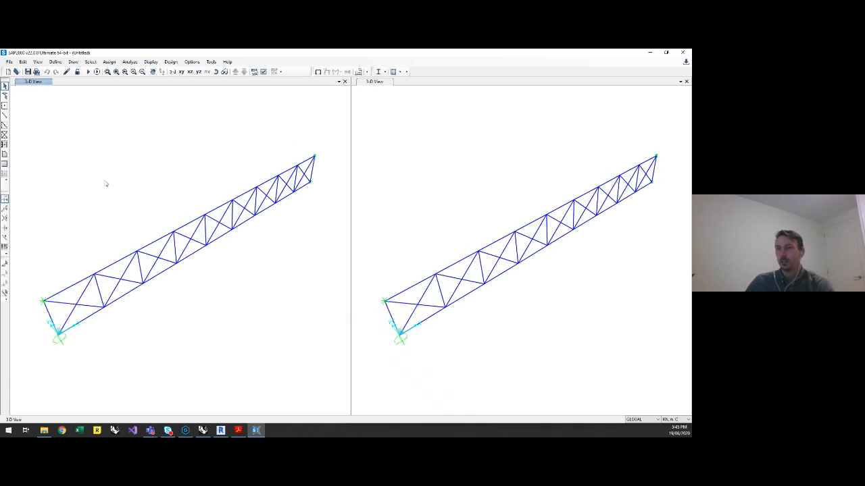
Step: Set the first 3-D view of the truss to the Extrude view type with members coloured by Sections
{"action": "left_click", "coordinate": [264, 72]}
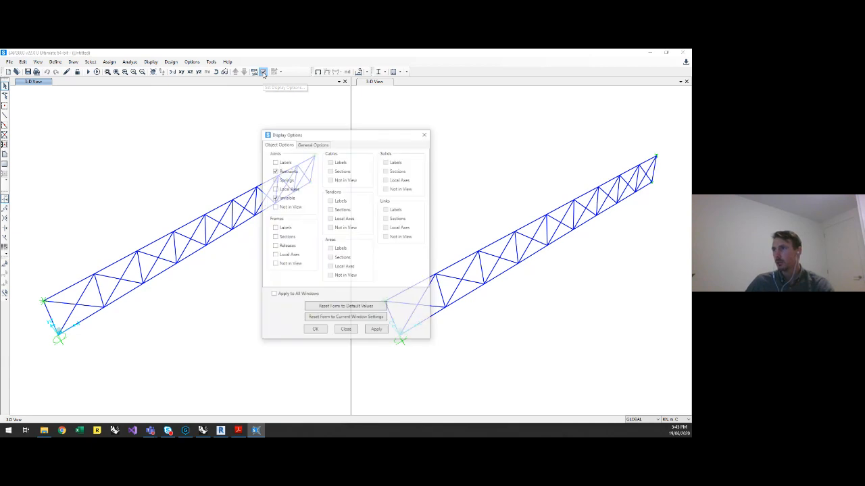
{"action": "left_click", "coordinate": [312, 144]}
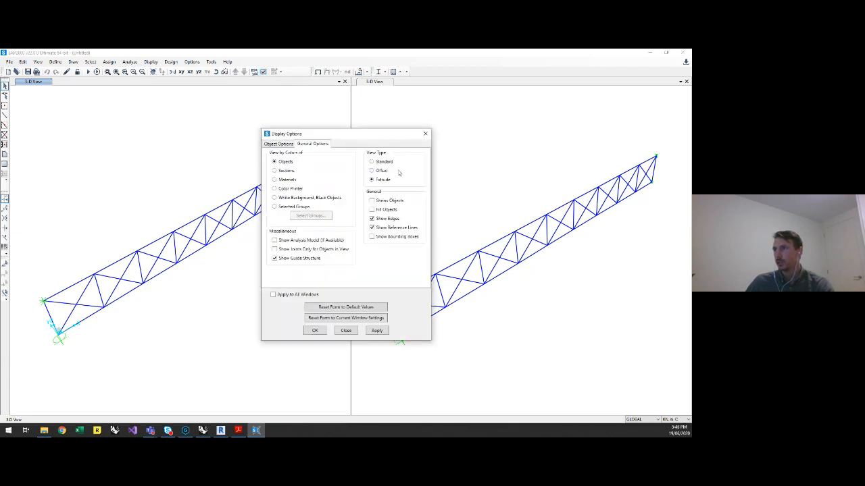
{"action": "left_click_drag", "start_coordinate": [329, 140], "coordinate": [475, 107]}
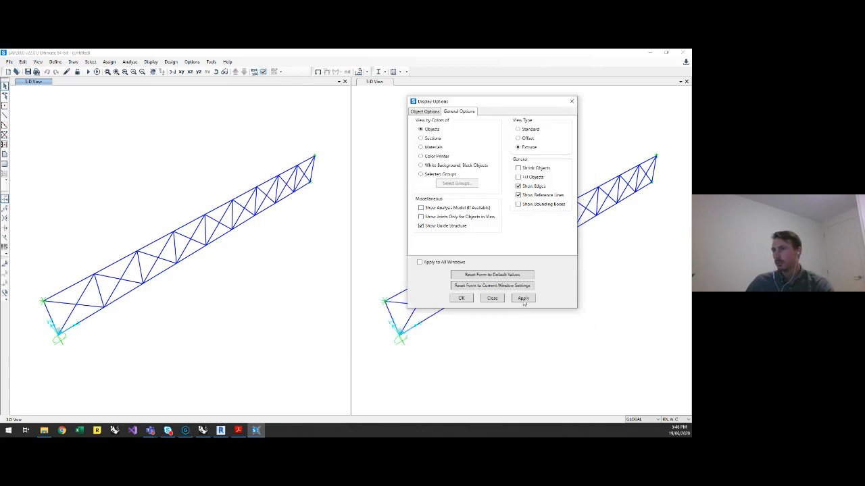
{"action": "left_click", "coordinate": [523, 298]}
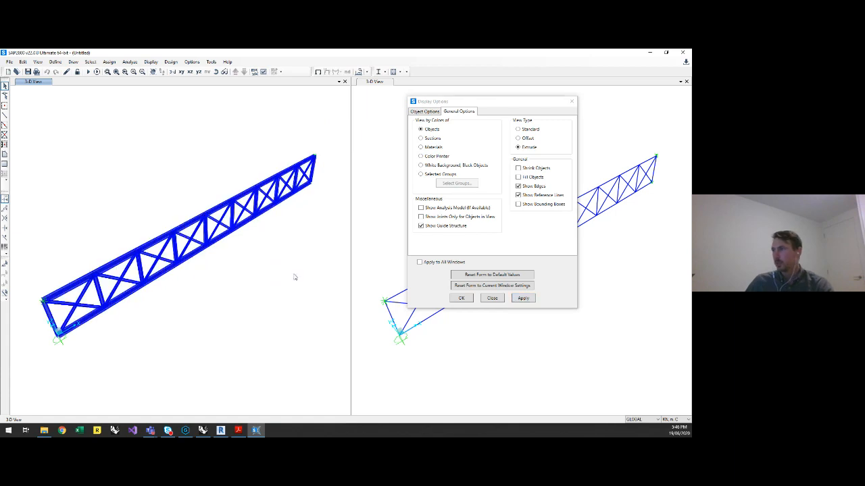
{"action": "left_click", "coordinate": [431, 138]}
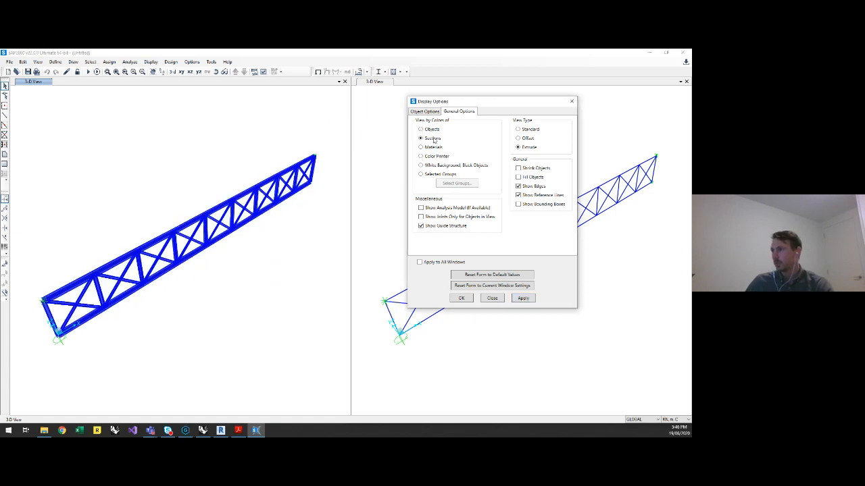
{"action": "left_click", "coordinate": [524, 297]}
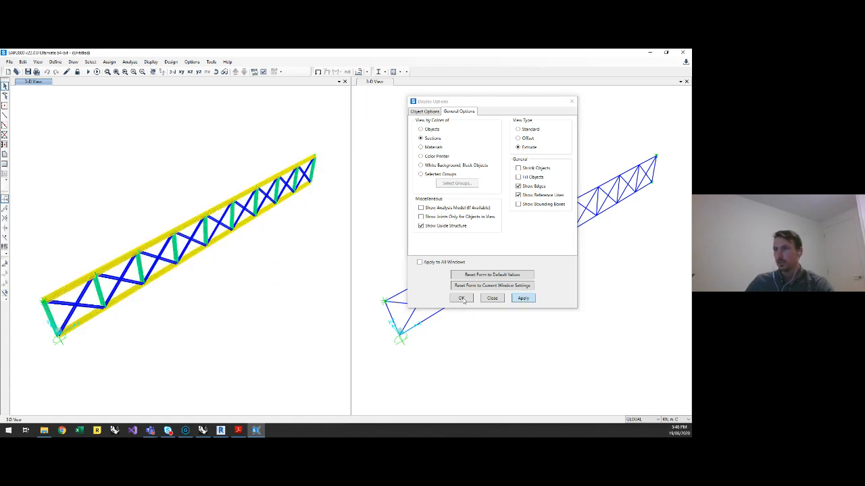
{"action": "left_click", "coordinate": [462, 299]}
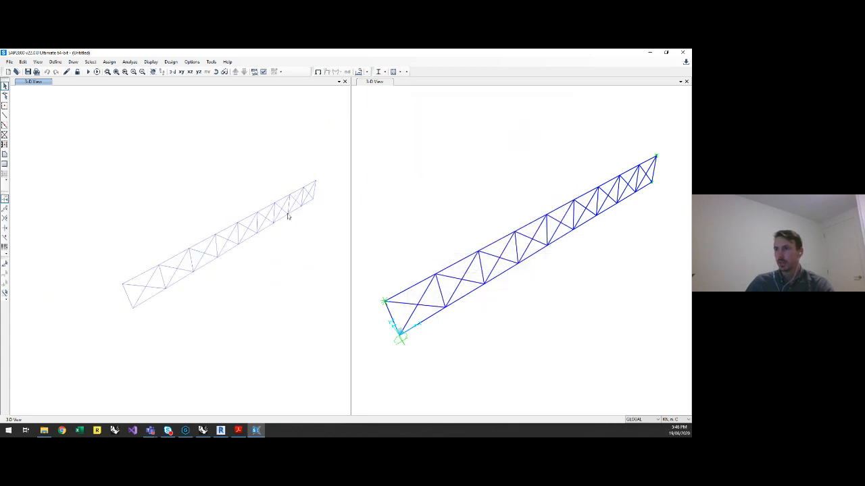
Step: Close the second 3-D view so that only the view with the extruded, section-coloured truss remains
{"action": "scroll", "coordinate": [288, 217], "scroll_direction": "down", "scroll_amount": 1}
{"action": "scroll", "coordinate": [289, 217], "scroll_direction": "up", "scroll_amount": 2}
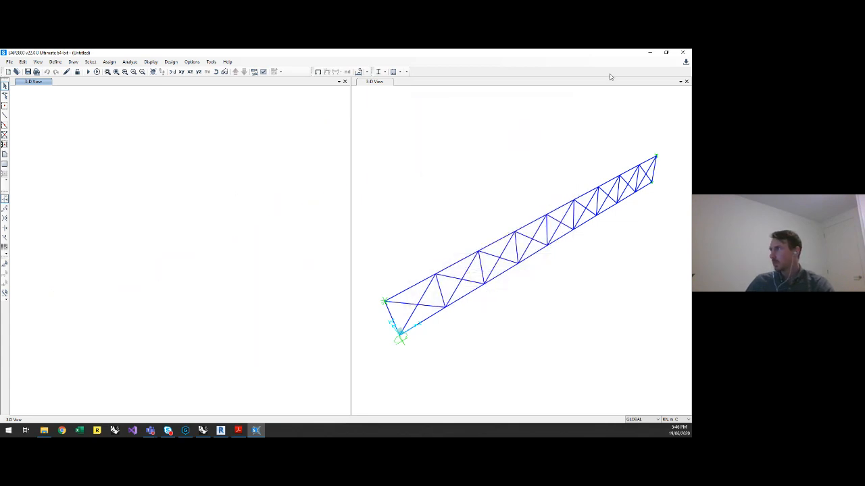
{"action": "left_click", "coordinate": [686, 81]}
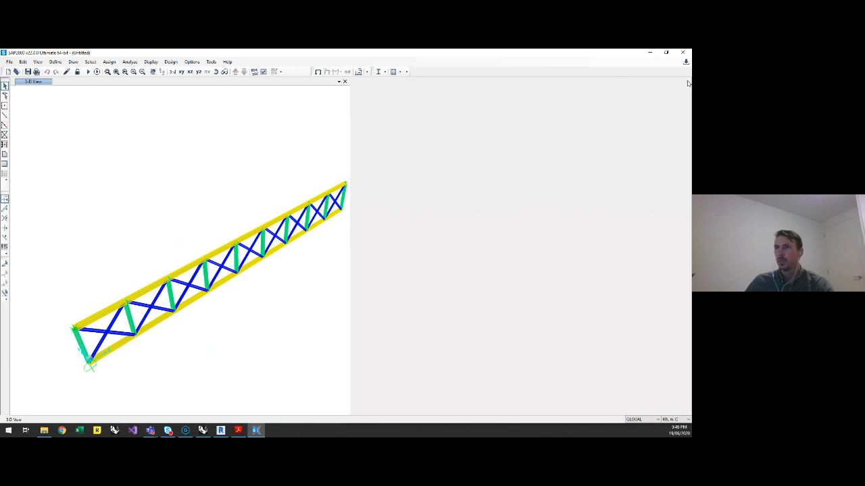
Step: Review the load patterns defined in the exported model, examining the settings of LC[0]
{"action": "left_click", "coordinate": [55, 61]}
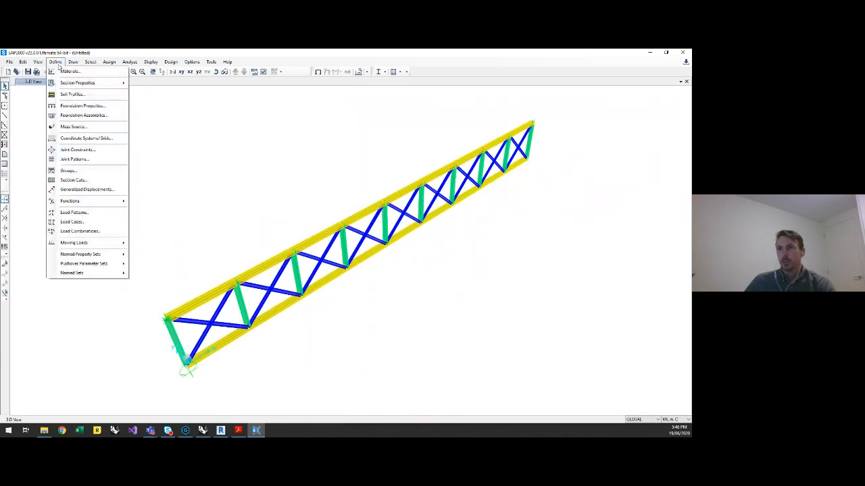
{"action": "left_click", "coordinate": [107, 215]}
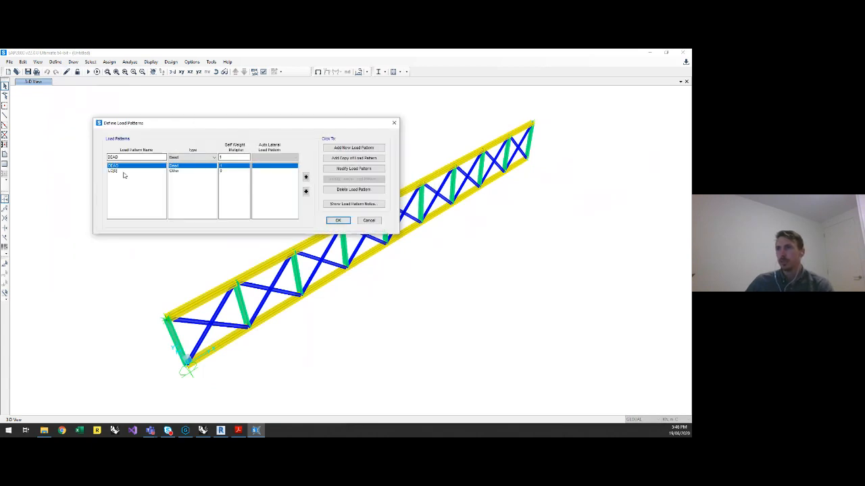
{"action": "left_click", "coordinate": [122, 171]}
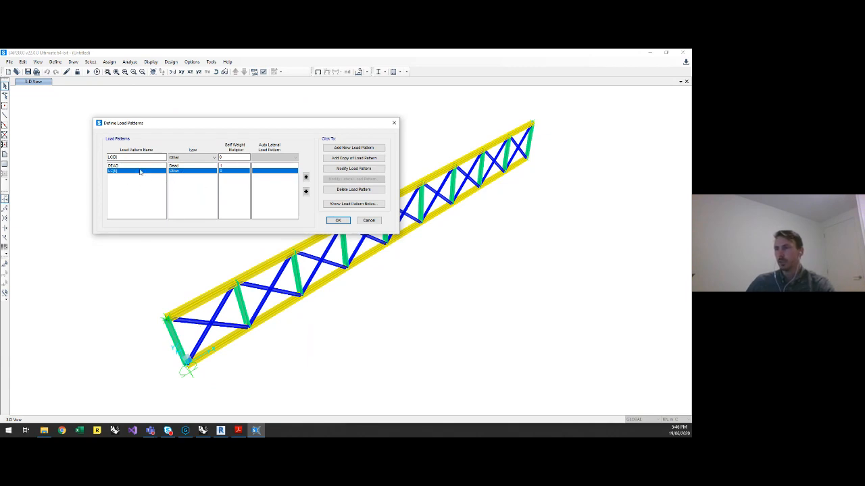
{"action": "left_click", "coordinate": [343, 223]}
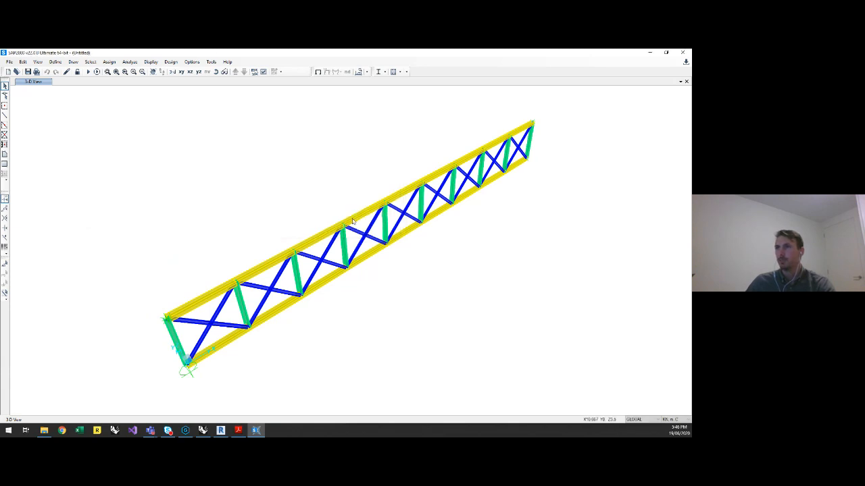
Step: Run the analysis, saving the model as SAPModelTest.sdb in the Karamba3d Webinar Scripts folder and replacing the existing file
{"action": "left_click", "coordinate": [110, 61]}
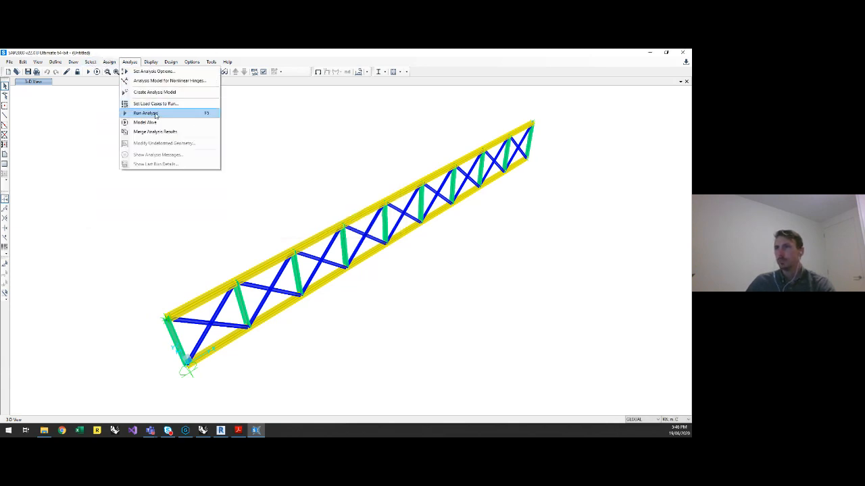
{"action": "left_click", "coordinate": [249, 123]}
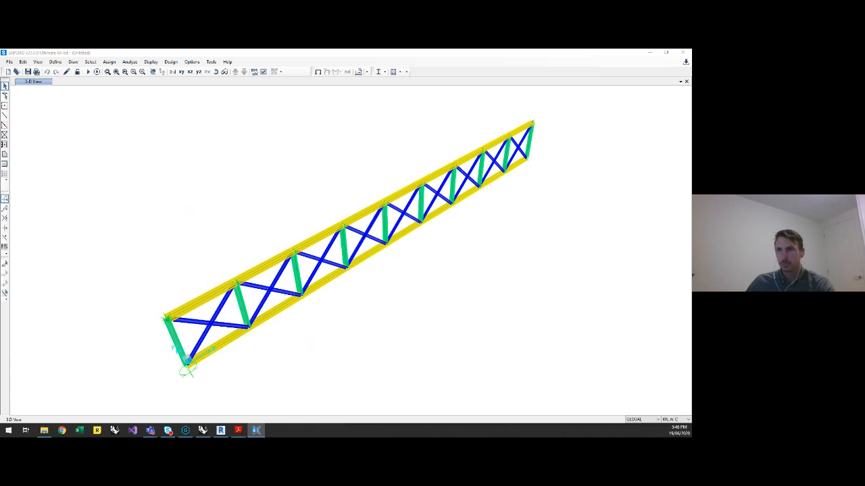
{"action": "left_click_drag", "start_coordinate": [0, 135], "coordinate": [135, 130]}
{"action": "left_click", "coordinate": [289, 233]}
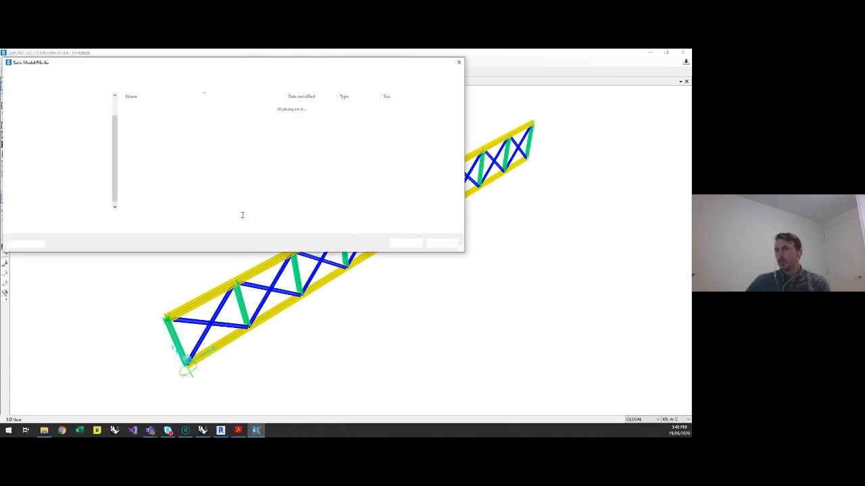
{"action": "left_click", "coordinate": [141, 107]}
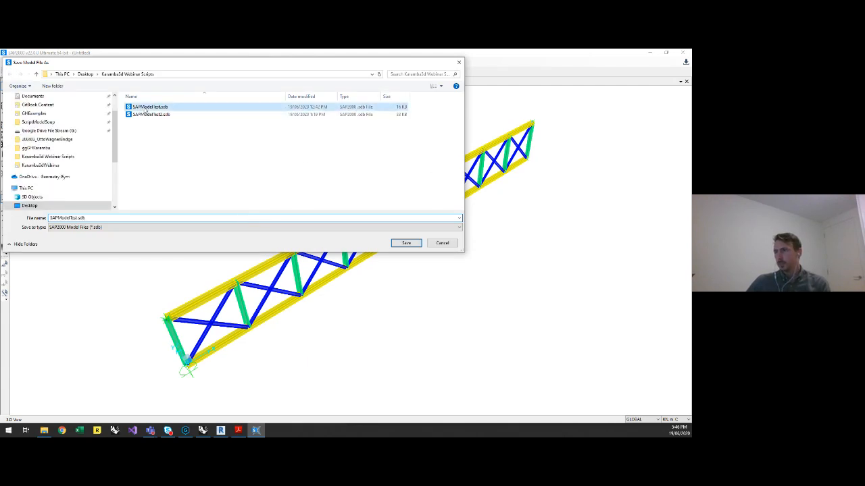
{"action": "left_click", "coordinate": [402, 243]}
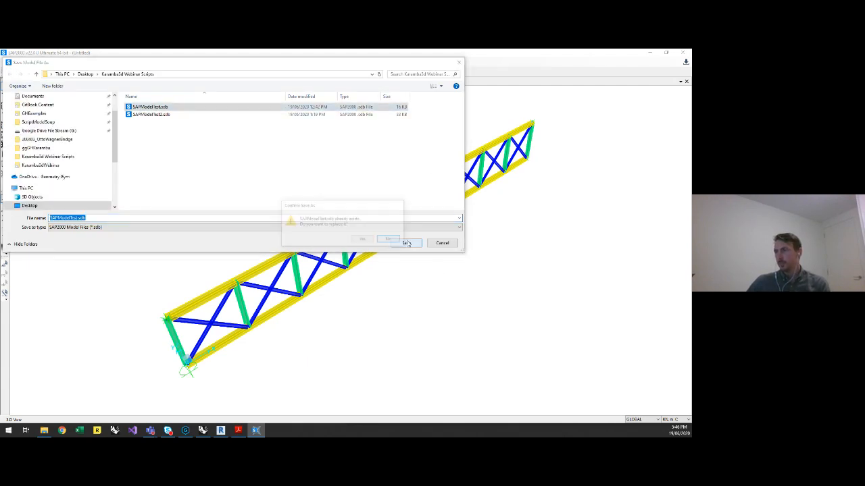
{"action": "left_click", "coordinate": [362, 241]}
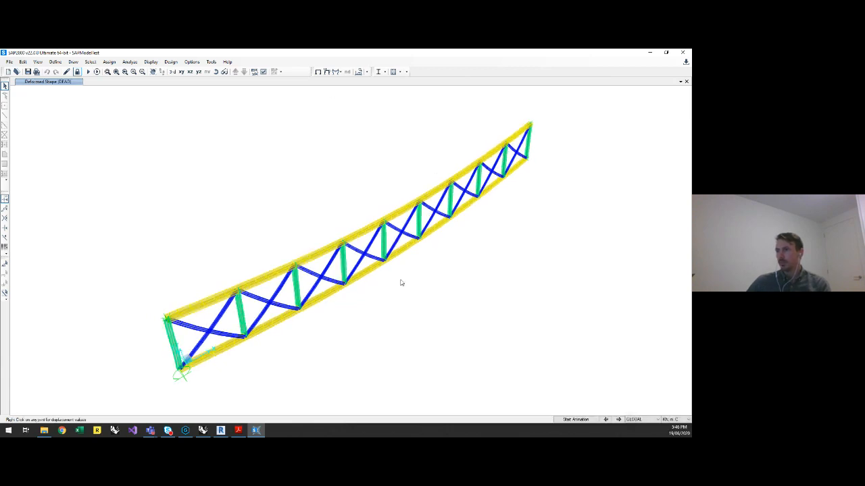
Step: Show the frame span loads of load pattern LC[0], including joint loads and span loading values
{"action": "left_click", "coordinate": [342, 71]}
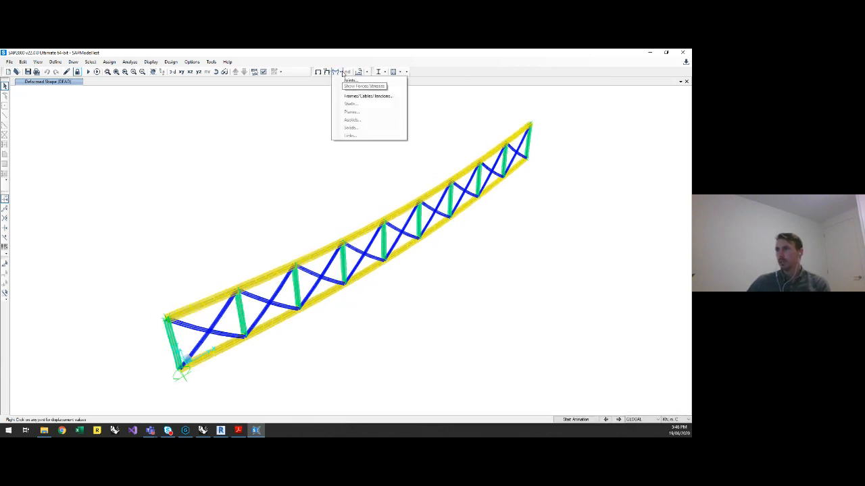
{"action": "left_click", "coordinate": [359, 72]}
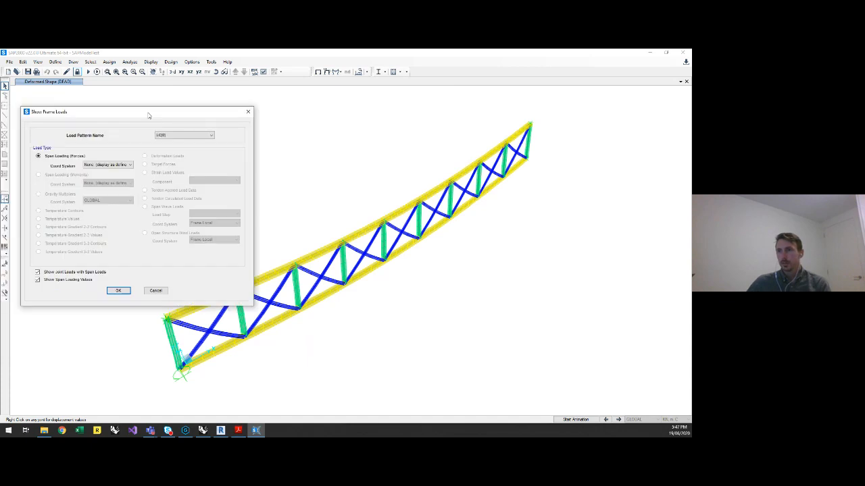
{"action": "left_click", "coordinate": [118, 287]}
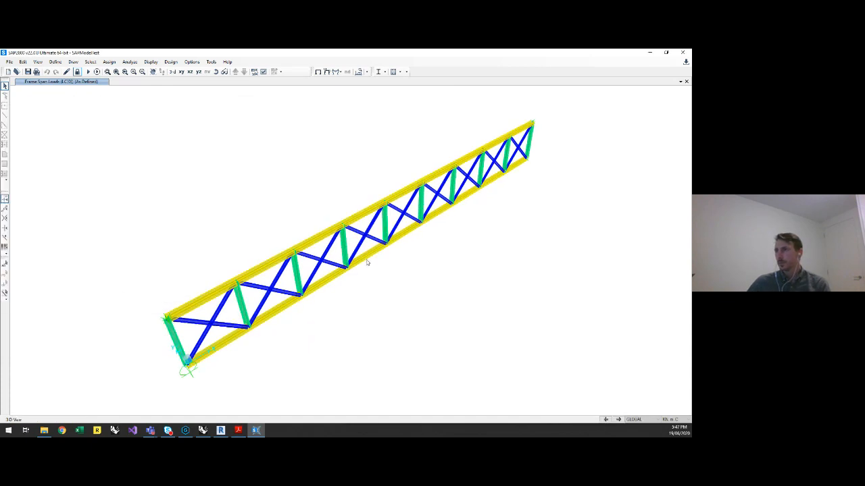
Step: Switch the truss display to the Standard view type, keeping the colouring by Sections
{"action": "left_click", "coordinate": [264, 71]}
{"action": "left_click", "coordinate": [301, 143]}
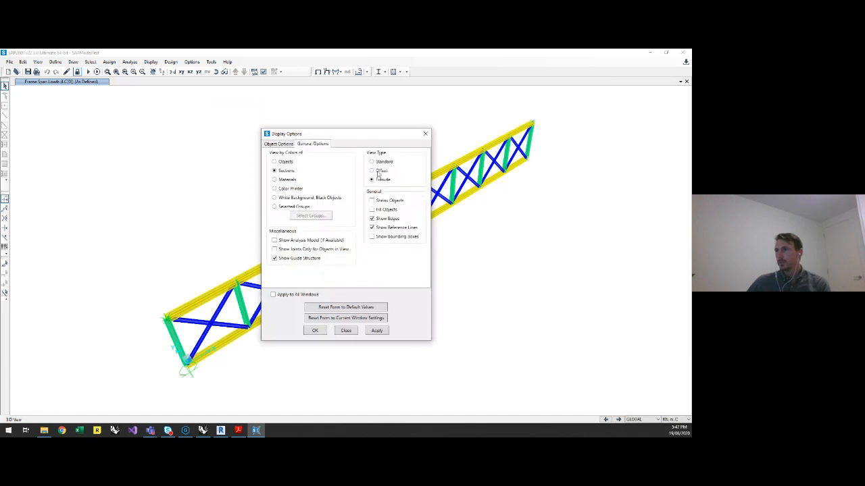
{"action": "left_click", "coordinate": [376, 330]}
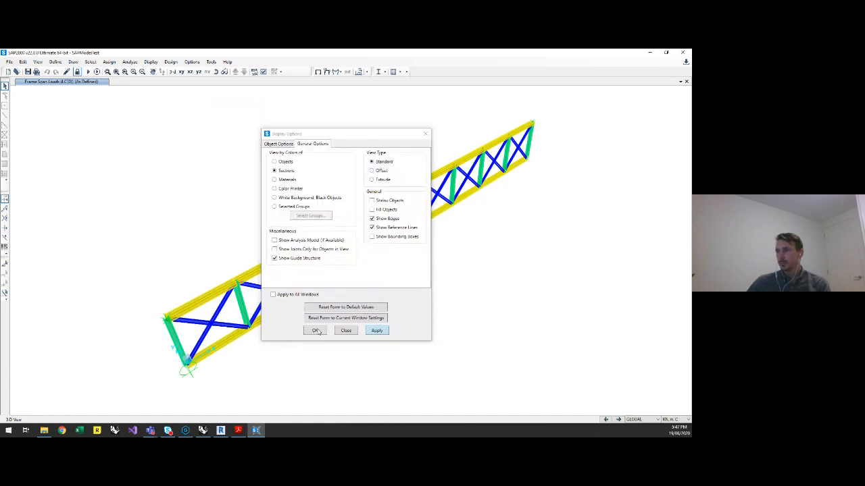
{"action": "left_click", "coordinate": [315, 330]}
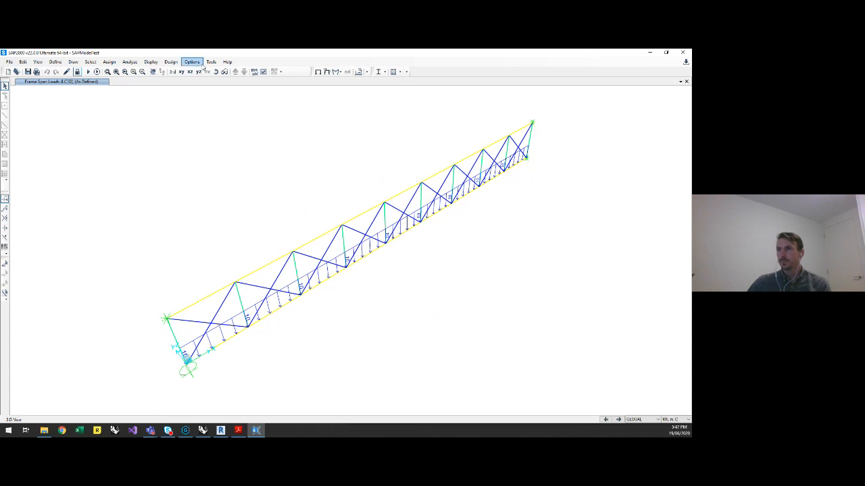
Step: Display the deformed shape of the truss for load case LC[0] with automatic scaling
{"action": "left_click", "coordinate": [152, 62]}
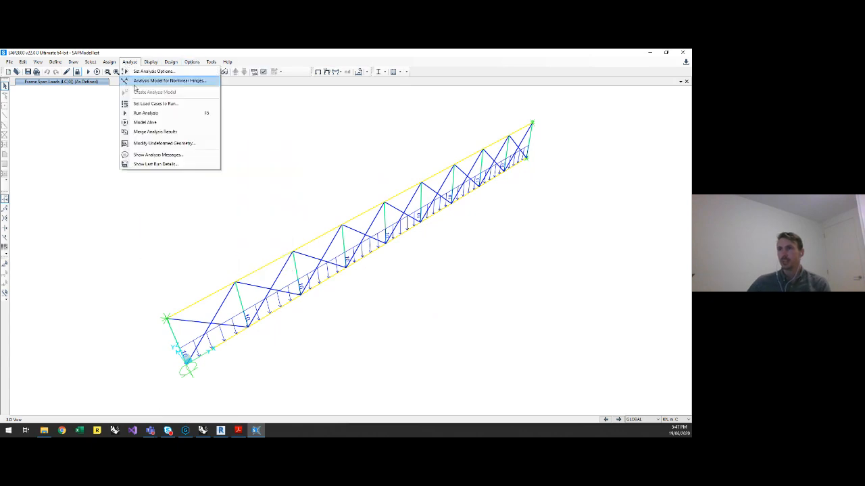
{"action": "left_click", "coordinate": [56, 219]}
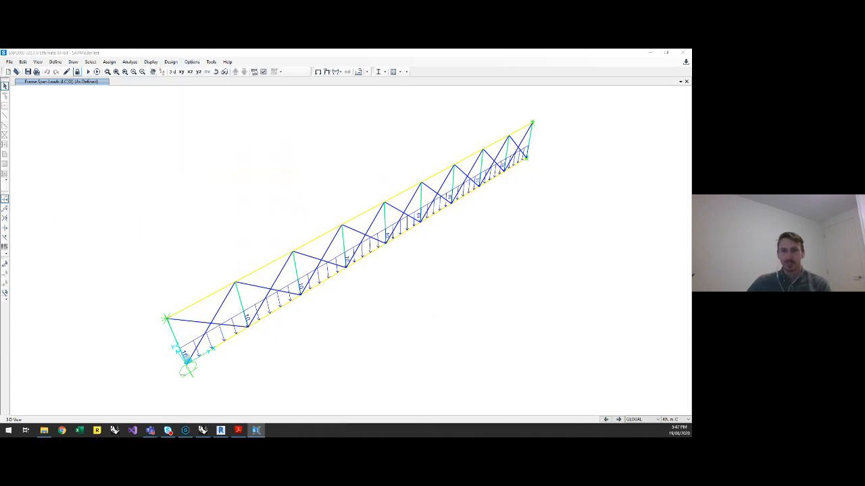
{"action": "left_click", "coordinate": [326, 72]}
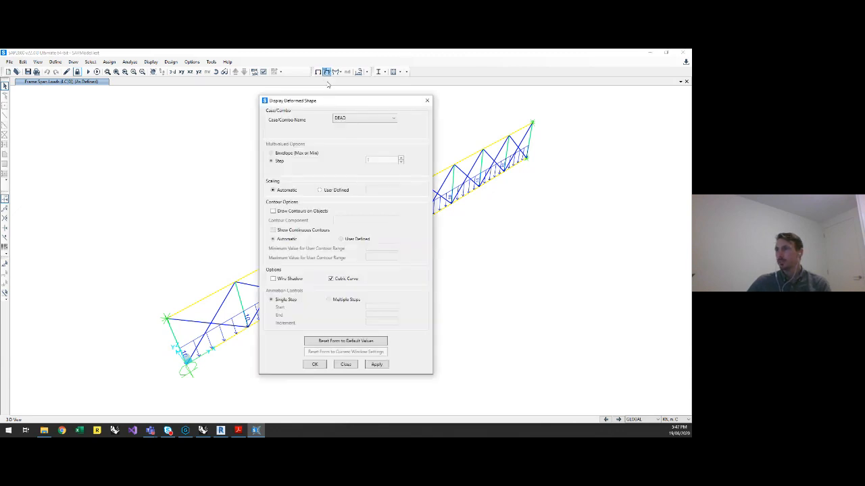
{"action": "left_click", "coordinate": [365, 119]}
{"action": "left_click", "coordinate": [340, 142]}
{"action": "left_click", "coordinate": [377, 365]}
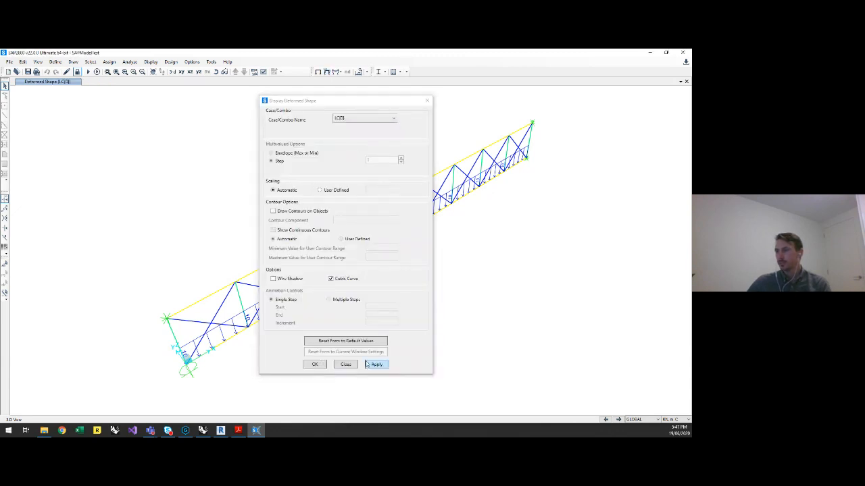
{"action": "left_click", "coordinate": [313, 365]}
Step: Set the units to KN, cm, C and inspect the displacements of the bottom-chord joint near midspan
{"action": "mouse_move", "coordinate": [385, 259]}
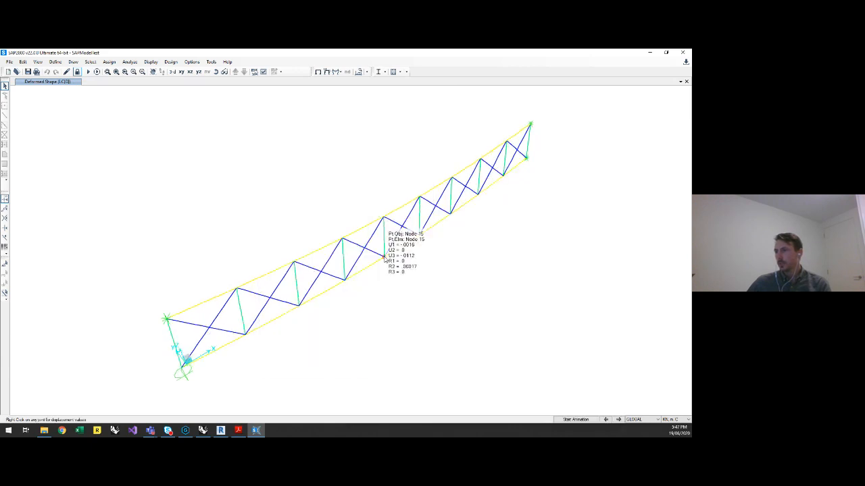
{"action": "left_click", "coordinate": [679, 421]}
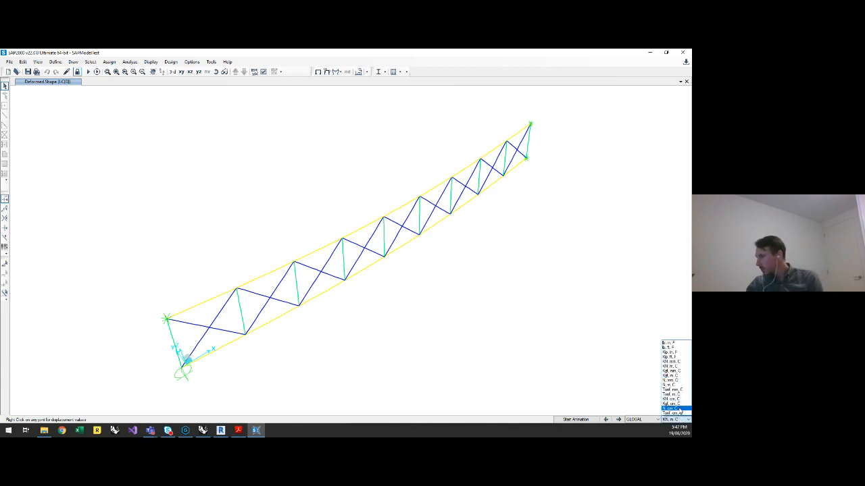
{"action": "left_click", "coordinate": [672, 400]}
{"action": "mouse_move", "coordinate": [384, 258]}
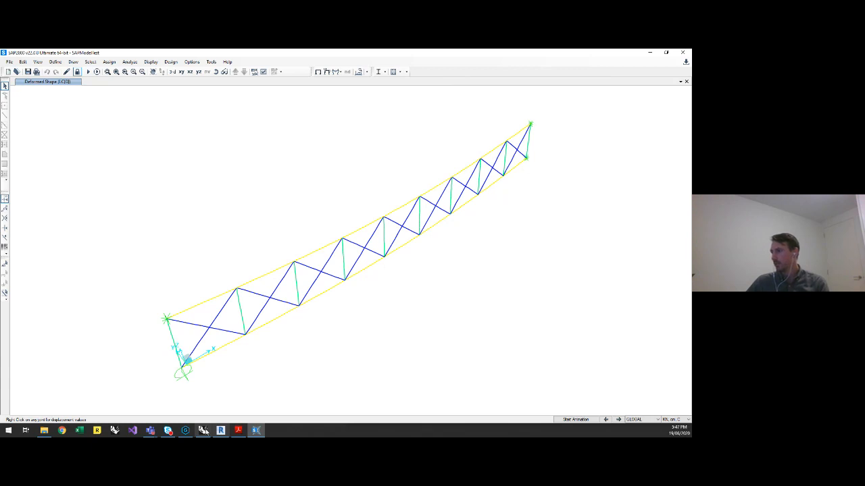
Step: Switch to Grasshopper and examine the displacement output of the Analyze component for comparison with the SAP2000 deflection
{"action": "left_click", "coordinate": [203, 430]}
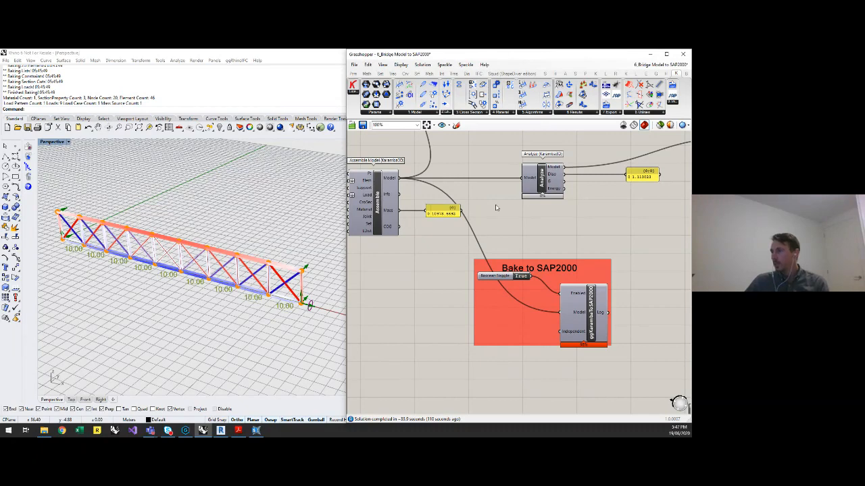
{"action": "right_click_drag", "start_coordinate": [624, 184], "coordinate": [595, 268]}
{"action": "scroll", "coordinate": [595, 268], "scroll_direction": "up", "scroll_amount": 2}
{"action": "scroll", "coordinate": [594, 268], "scroll_direction": "down", "scroll_amount": 6}
{"action": "scroll", "coordinate": [603, 240], "scroll_direction": "up", "scroll_amount": 3}
{"action": "scroll", "coordinate": [603, 240], "scroll_direction": "down", "scroll_amount": 2}
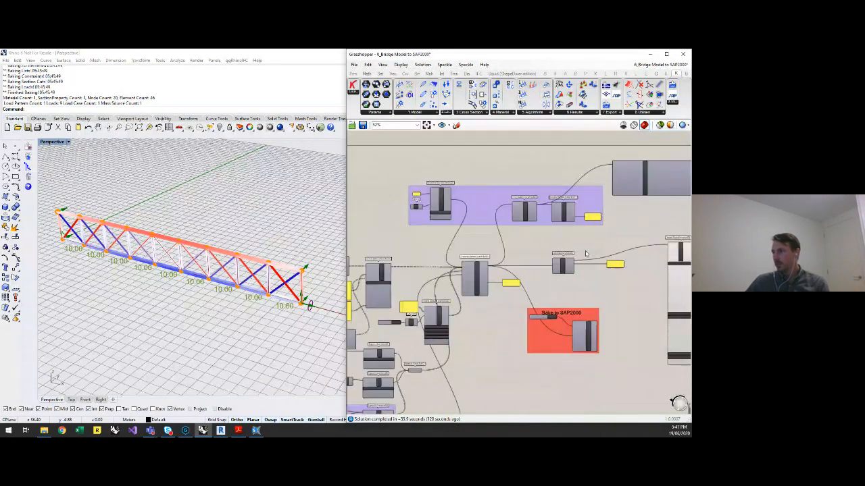
Step: Look through the Karamba3D export components available for other analysis programs
{"action": "scroll", "coordinate": [524, 306], "scroll_direction": "up", "scroll_amount": 2}
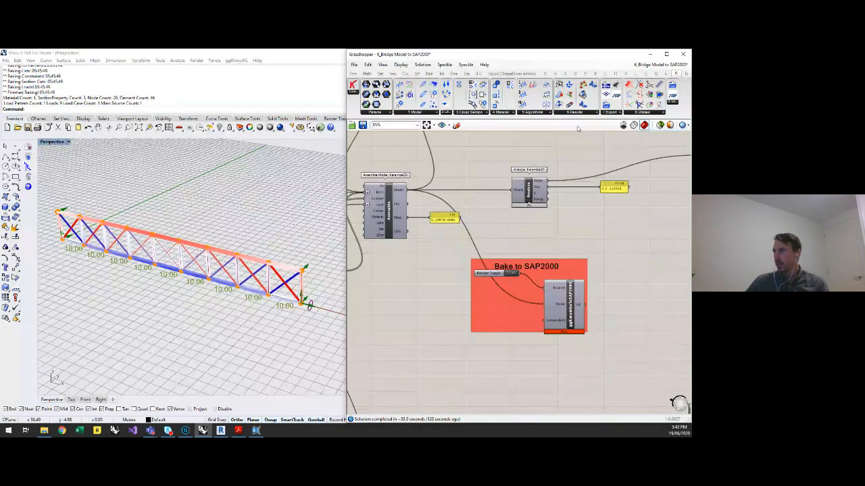
{"action": "left_click", "coordinate": [612, 114]}
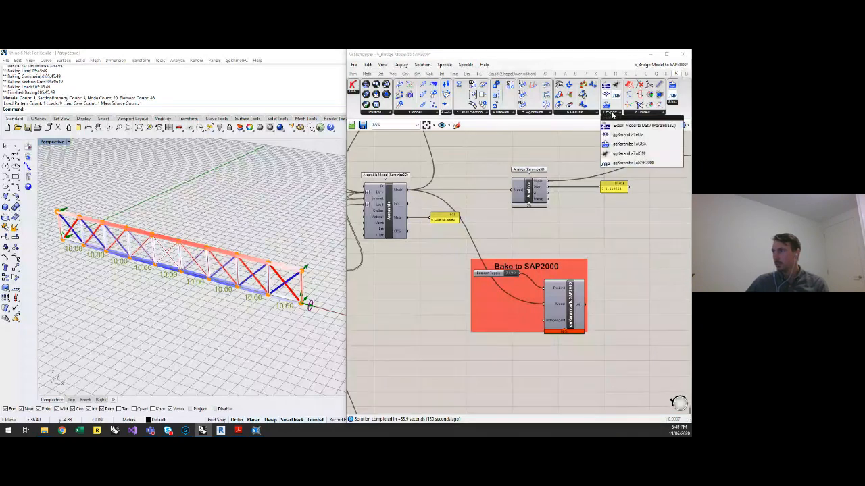
{"action": "left_click", "coordinate": [555, 149]}
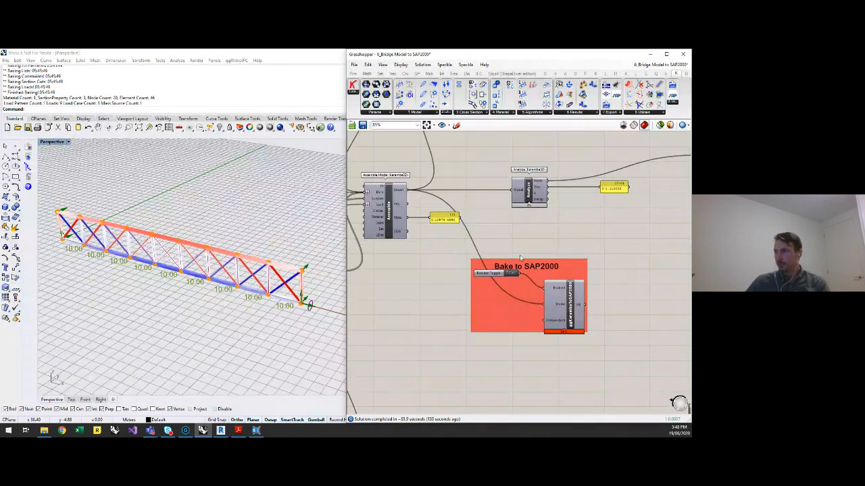
Step: Open the definition 4_Zollamtssteg_III Model to SAP2000.gh from the Karamba3d Webinar Scripts folder
{"action": "left_click", "coordinate": [354, 66]}
{"action": "left_click", "coordinate": [354, 65]}
{"action": "left_click", "coordinate": [354, 66]}
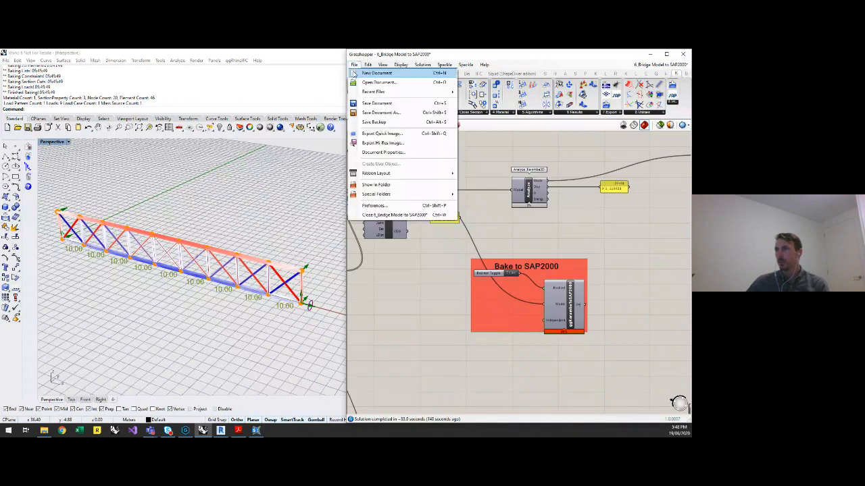
{"action": "left_click", "coordinate": [379, 81]}
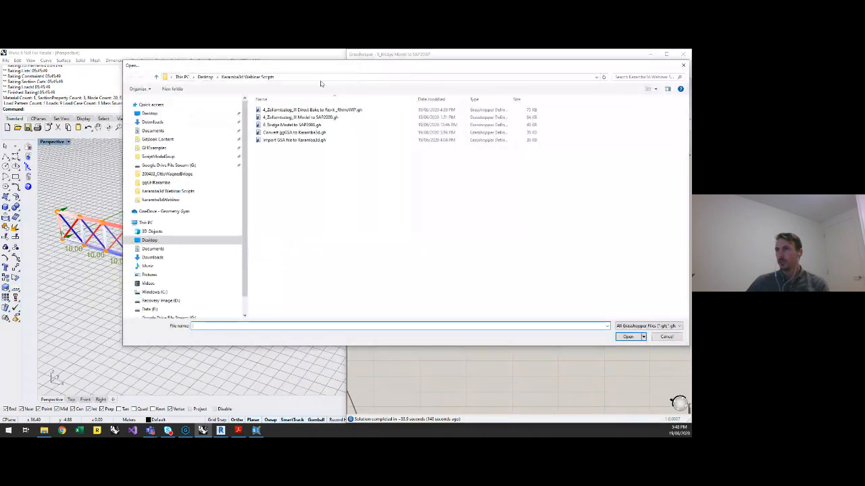
{"action": "left_click", "coordinate": [302, 119]}
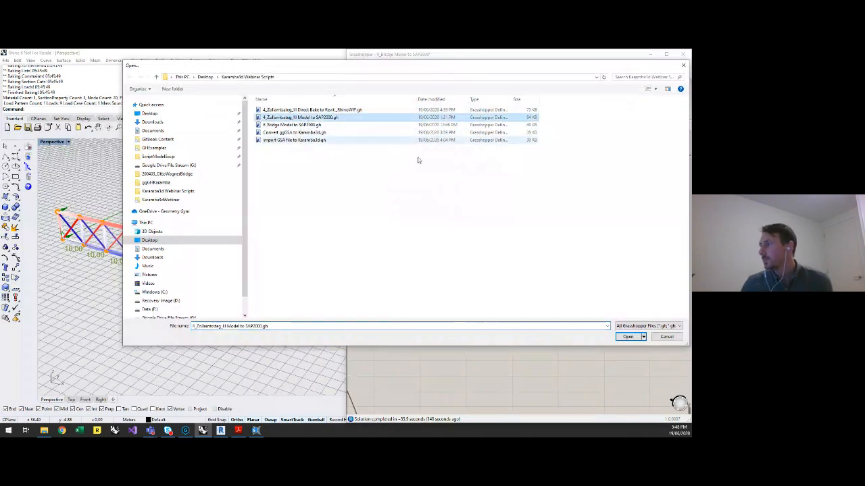
{"action": "left_click", "coordinate": [633, 339]}
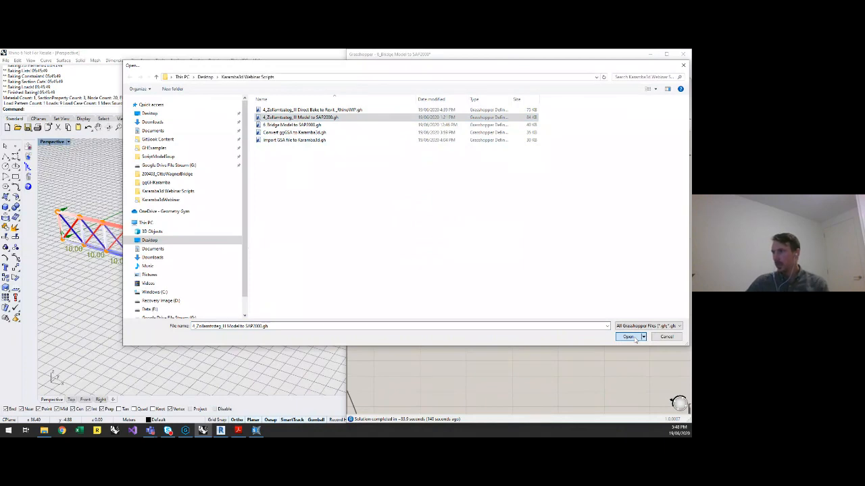
{"action": "scroll", "coordinate": [500, 254], "scroll_direction": "up", "scroll_amount": 5}
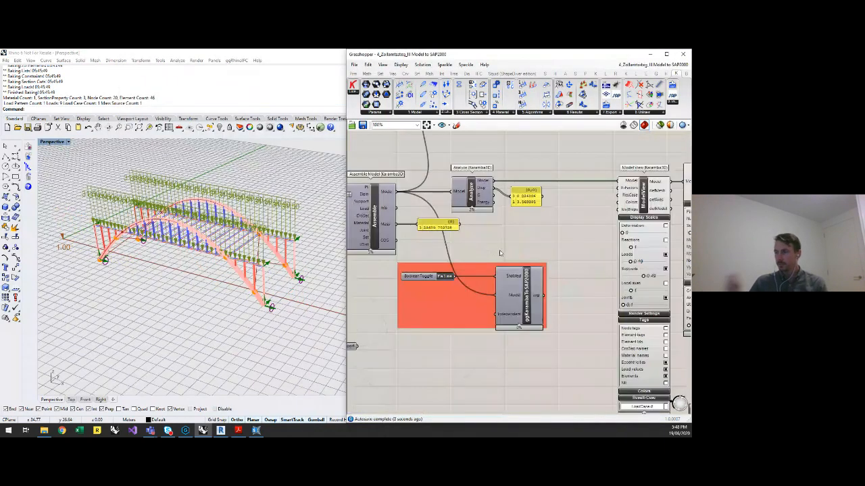
Step: Enable the ggKarambaToSAP2000 component by setting its Boolean Toggle to True to bake the arch bridge
{"action": "right_click_drag", "start_coordinate": [501, 253], "coordinate": [528, 260]}
{"action": "left_click", "coordinate": [474, 284]}
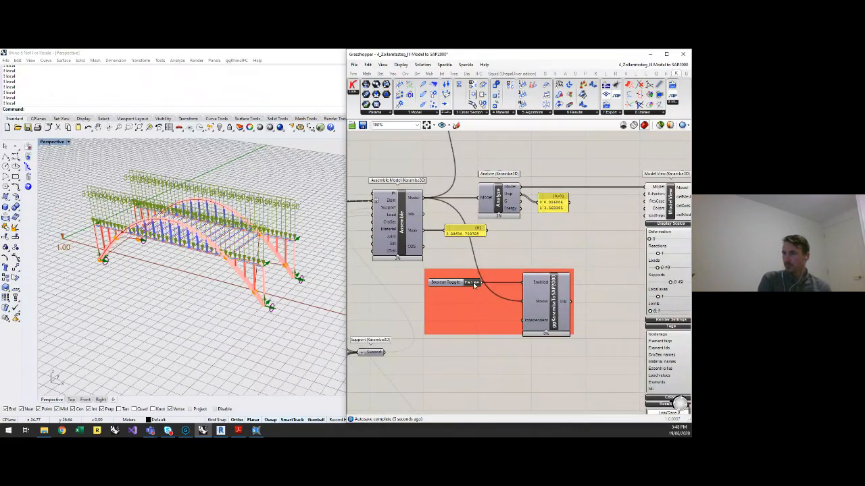
{"action": "left_click", "coordinate": [473, 284]}
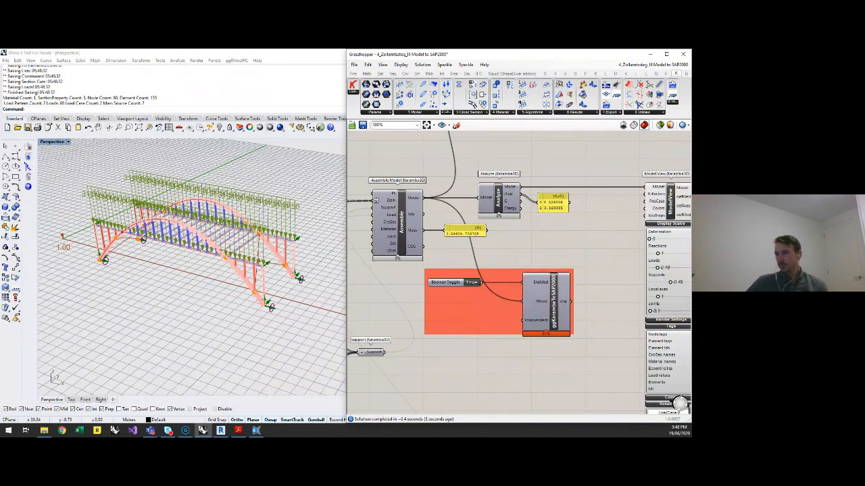
Step: Switch to SAP2000 and display the arch bridge in the active 3-D view with the Extrude view type
{"action": "mouse_move", "coordinate": [256, 430]}
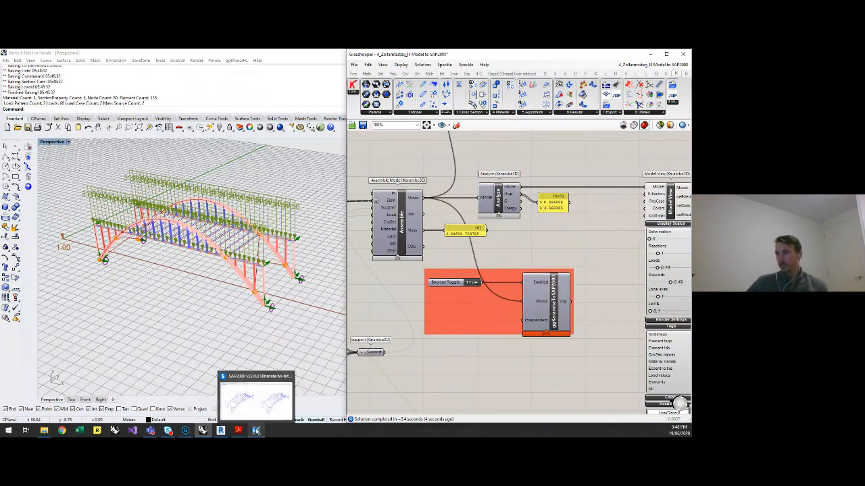
{"action": "left_click", "coordinate": [256, 430]}
{"action": "left_click", "coordinate": [263, 73]}
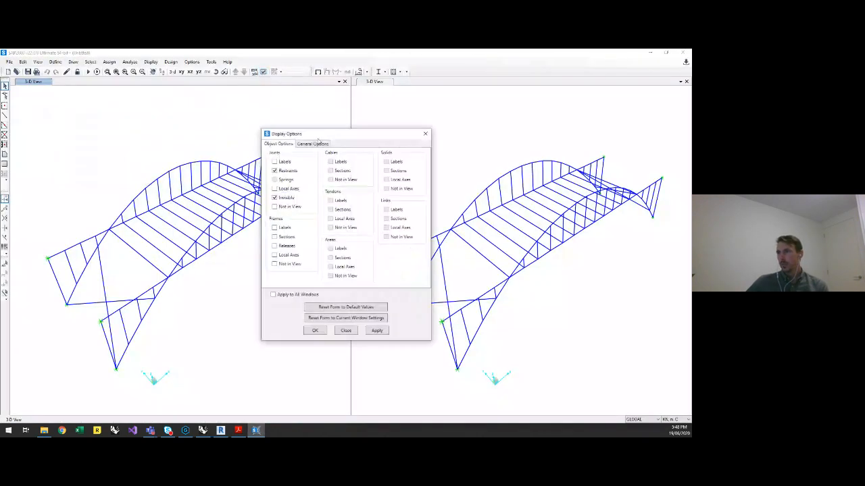
{"action": "left_click", "coordinate": [312, 143]}
{"action": "left_click", "coordinate": [383, 179]}
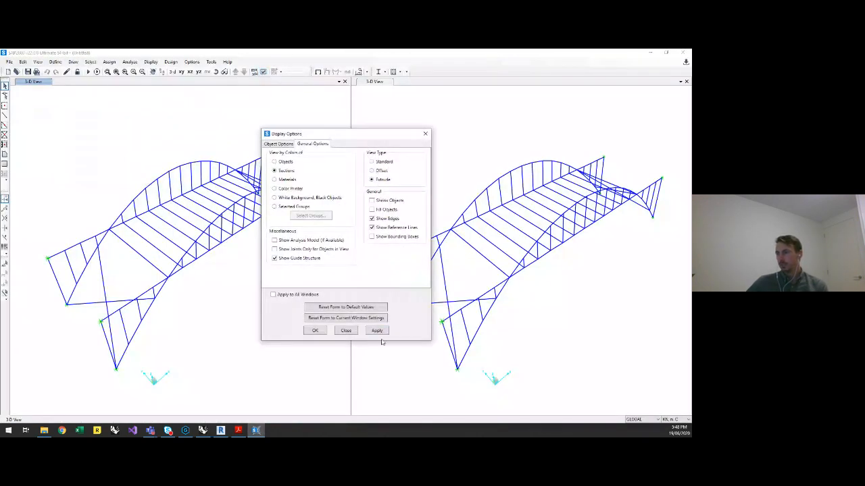
{"action": "left_click", "coordinate": [315, 330]}
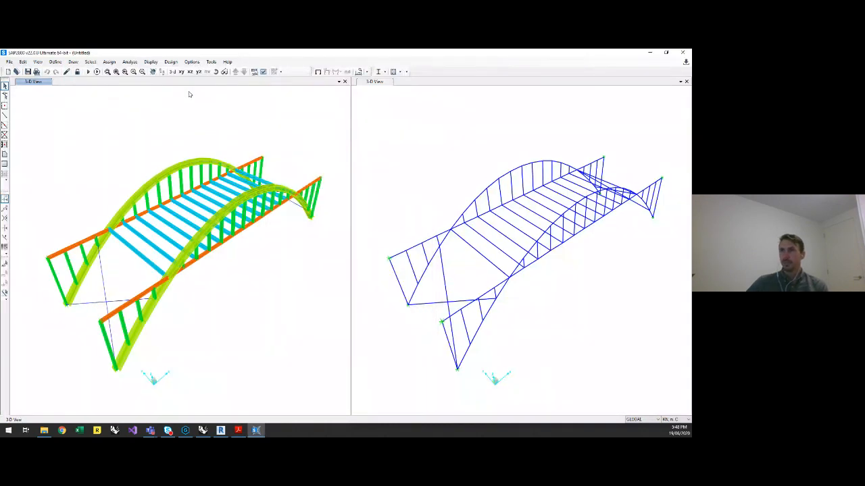
Step: Review the load cases defined in the exported arch bridge model without changing them
{"action": "left_click", "coordinate": [91, 62]}
{"action": "left_click", "coordinate": [121, 211]}
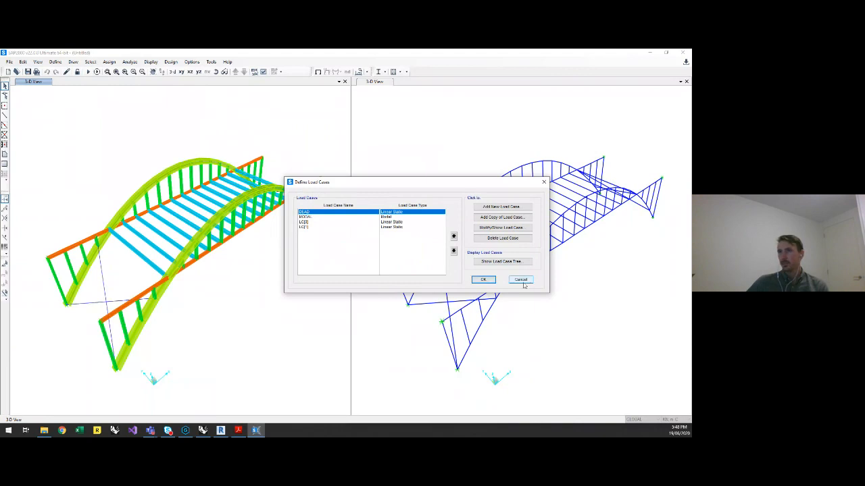
{"action": "left_click", "coordinate": [522, 281]}
Step: Review the defined load patterns and the self weight multiplier of LC[0] without changing them
{"action": "left_click", "coordinate": [57, 62]}
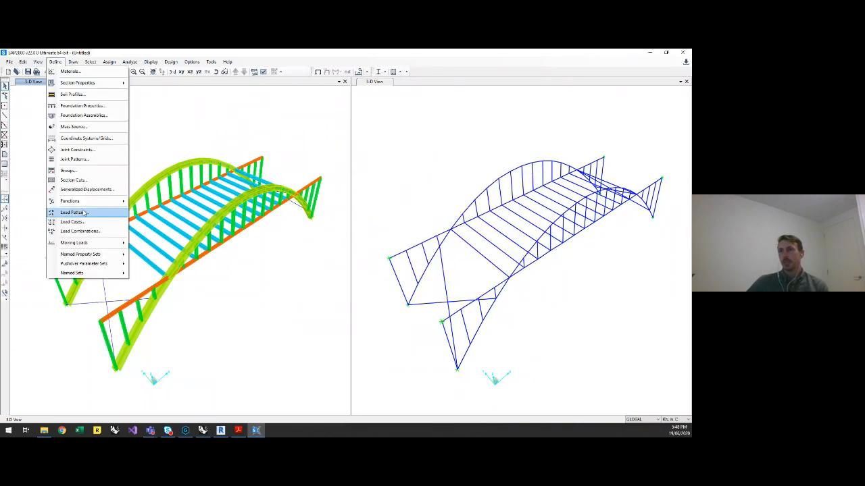
{"action": "left_click", "coordinate": [84, 211]}
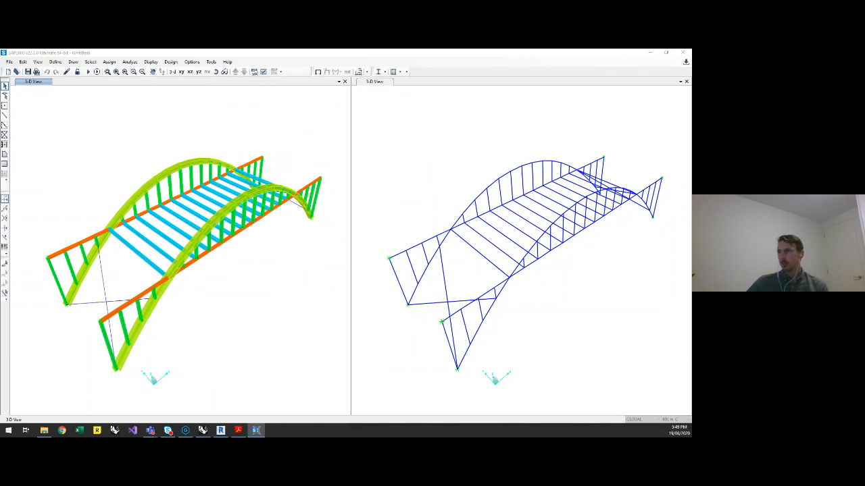
{"action": "left_click_drag", "start_coordinate": [294, 177], "coordinate": [424, 116]}
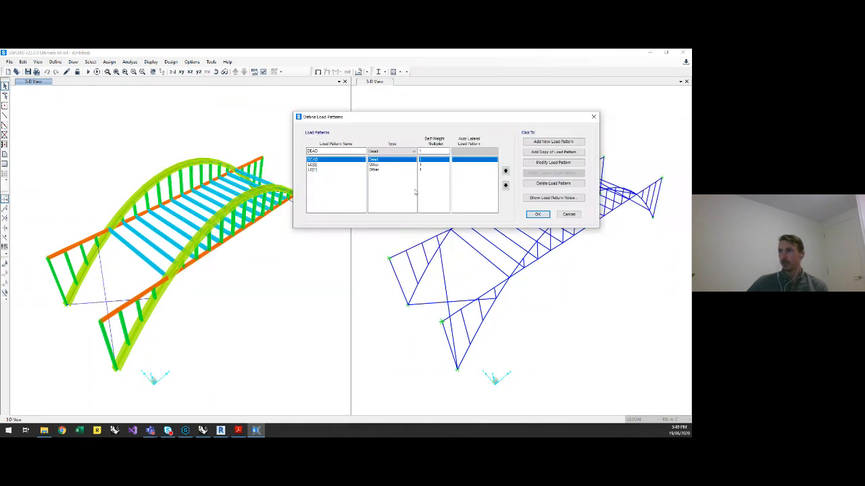
{"action": "left_click", "coordinate": [429, 164]}
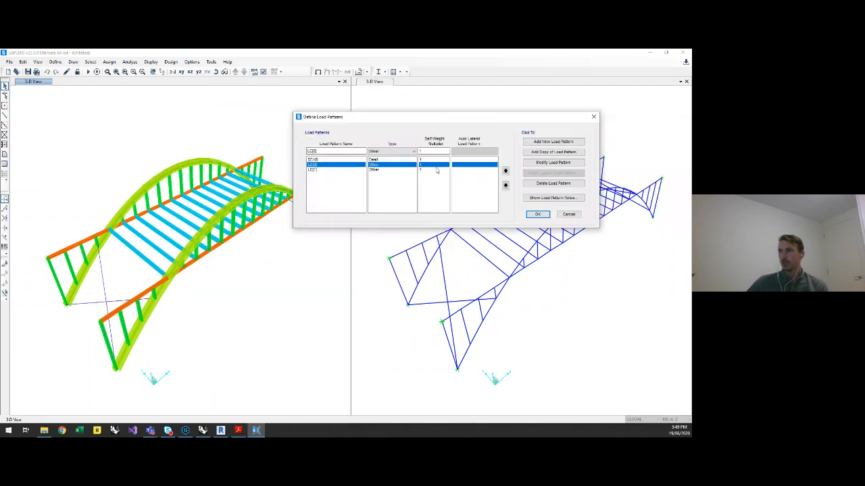
{"action": "left_click", "coordinate": [570, 215]}
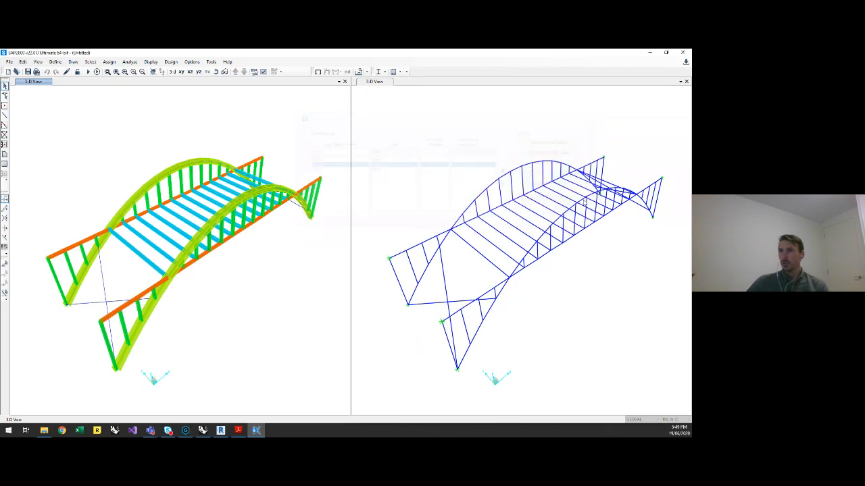
Step: Show the span loading forces of load pattern LC[0] in the extruded view, including joint loads and span loading values
{"action": "left_click", "coordinate": [264, 74]}
{"action": "left_click", "coordinate": [430, 135]}
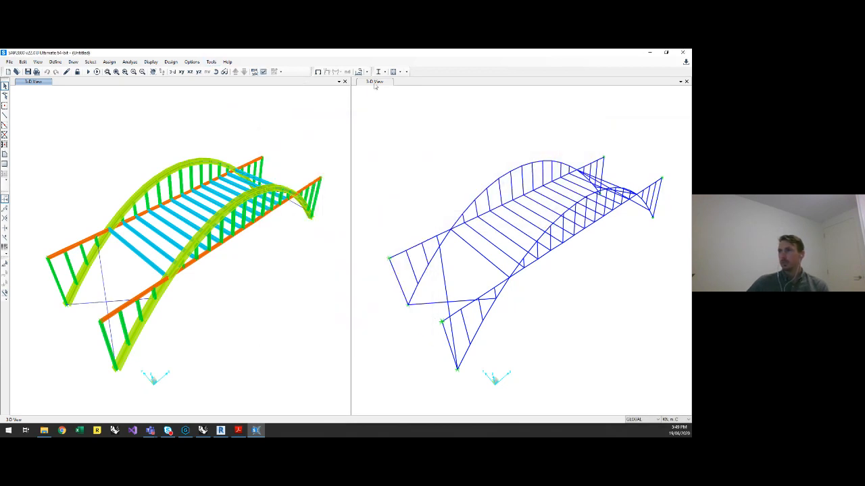
{"action": "left_click", "coordinate": [359, 72]}
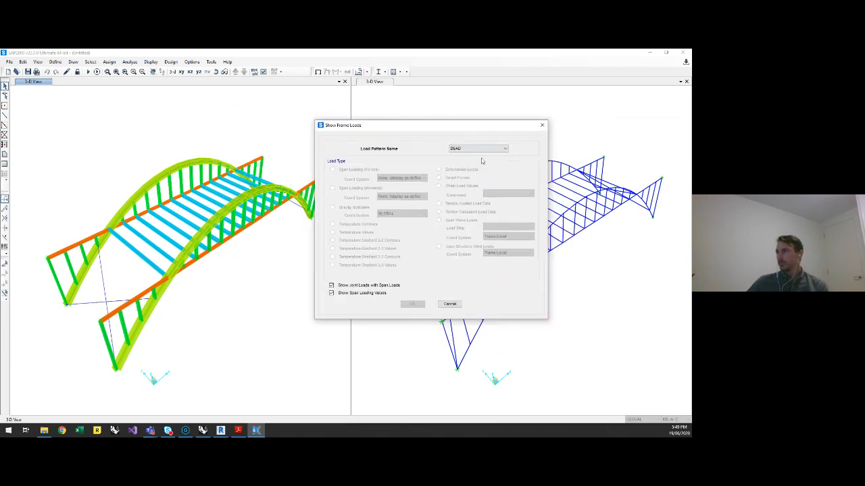
{"action": "left_click", "coordinate": [477, 148]}
{"action": "left_click", "coordinate": [473, 155]}
{"action": "left_click", "coordinate": [477, 148]}
{"action": "left_click", "coordinate": [466, 164]}
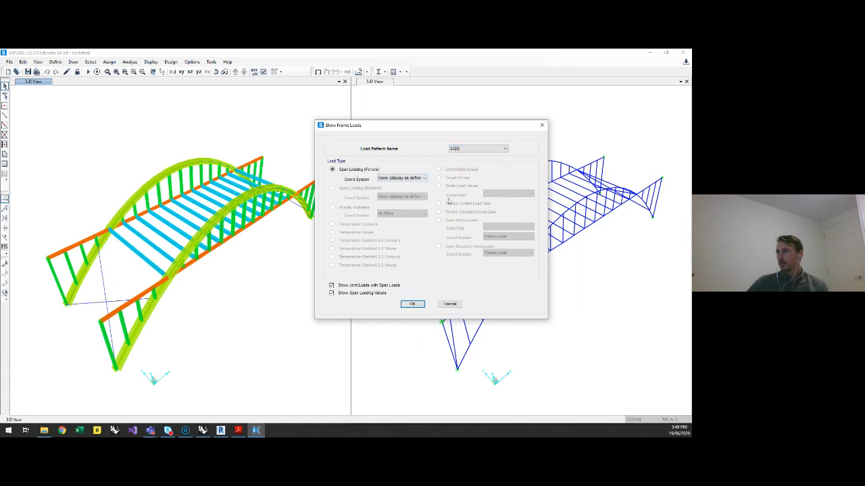
{"action": "left_click", "coordinate": [412, 304]}
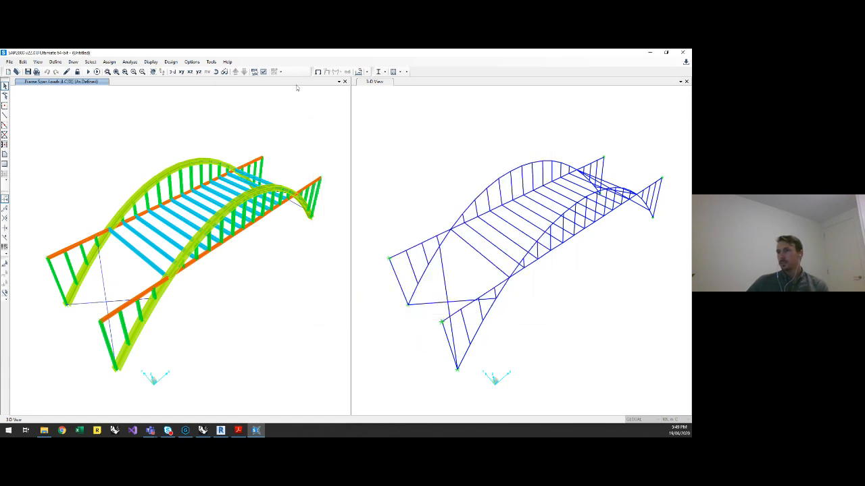
Step: Show the LC[0] span loading forces in the wireframe view using the GLOBAL coordinate system
{"action": "left_click", "coordinate": [476, 162]}
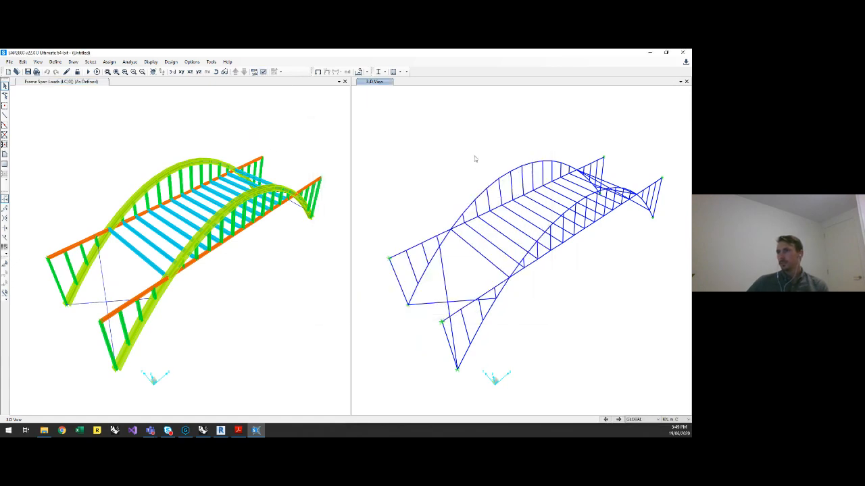
{"action": "left_click", "coordinate": [359, 71]}
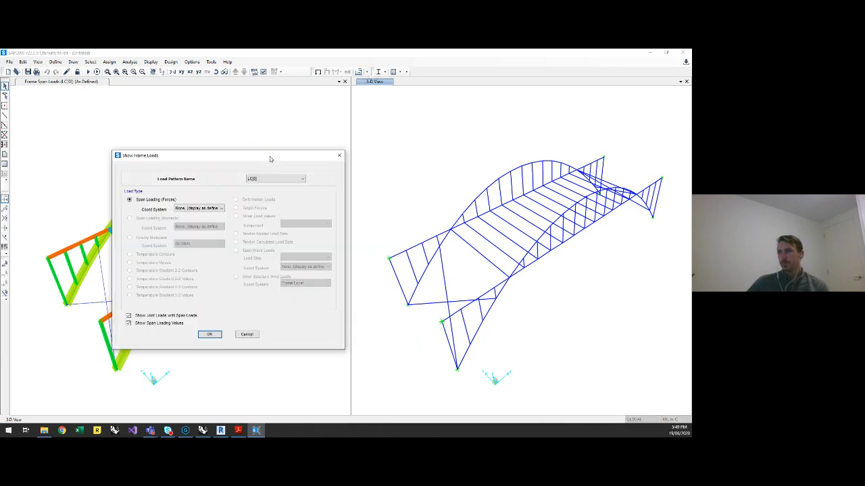
{"action": "left_click", "coordinate": [224, 210]}
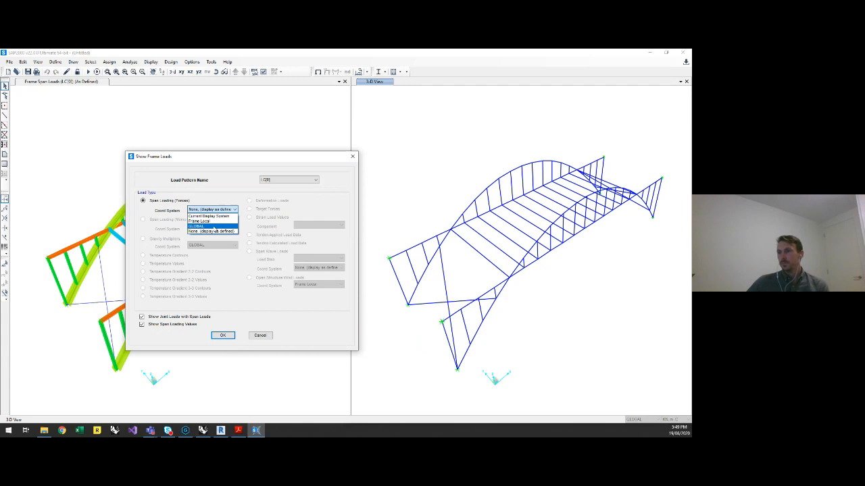
{"action": "left_click", "coordinate": [210, 226]}
{"action": "left_click", "coordinate": [222, 335]}
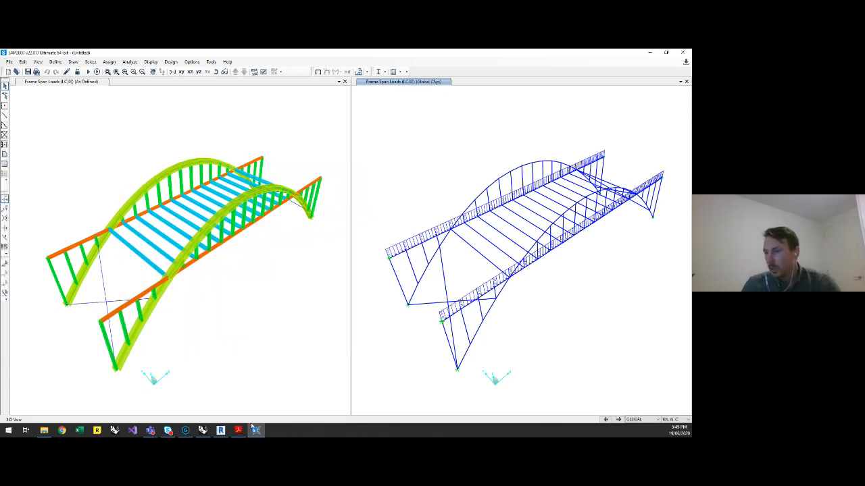
Step: Switch from SAP2000 to Grasshopper and open the definition "Import GSA file to Karamba3d.gh" from the Karamba3d Webinar Scripts folder
{"action": "left_click", "coordinate": [650, 53]}
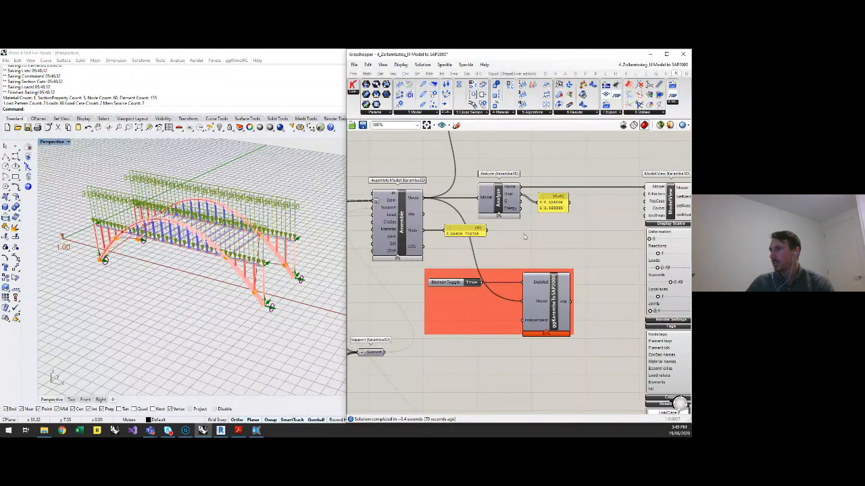
{"action": "scroll", "coordinate": [524, 236], "scroll_direction": "down", "scroll_amount": 3}
{"action": "left_click", "coordinate": [354, 64]}
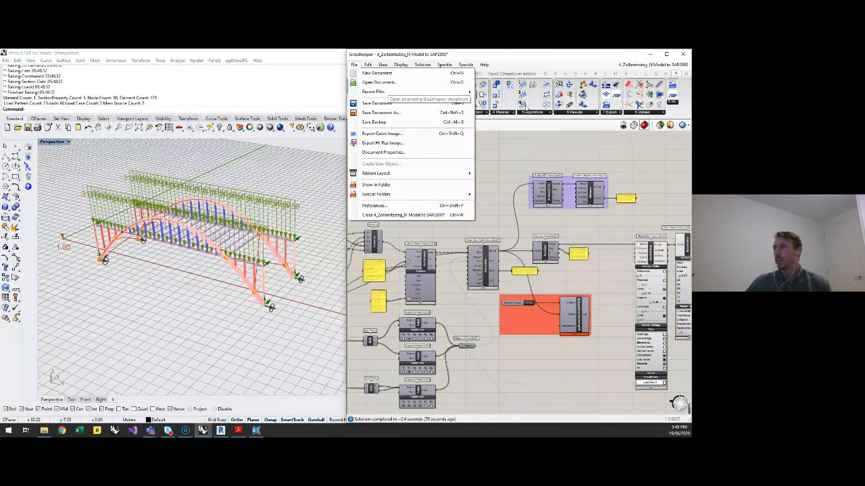
{"action": "left_click", "coordinate": [517, 148]}
{"action": "left_click", "coordinate": [354, 64]}
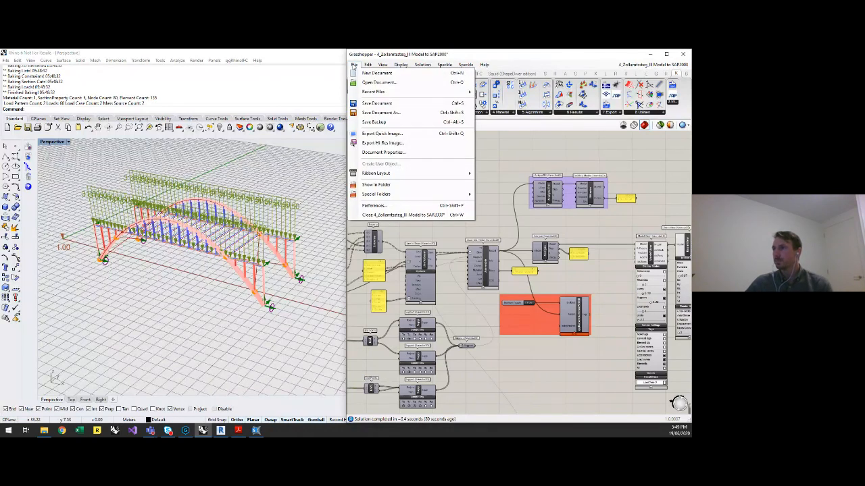
{"action": "left_click", "coordinate": [394, 82]}
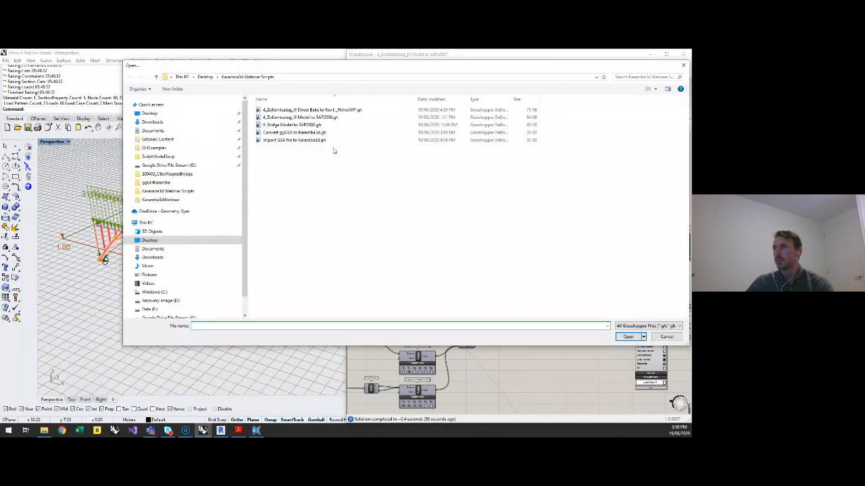
{"action": "left_click", "coordinate": [291, 140]}
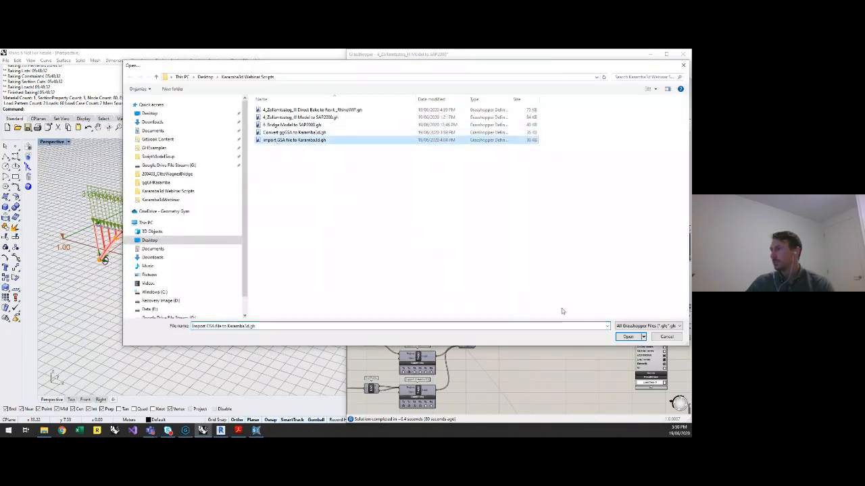
{"action": "left_click", "coordinate": [627, 336]}
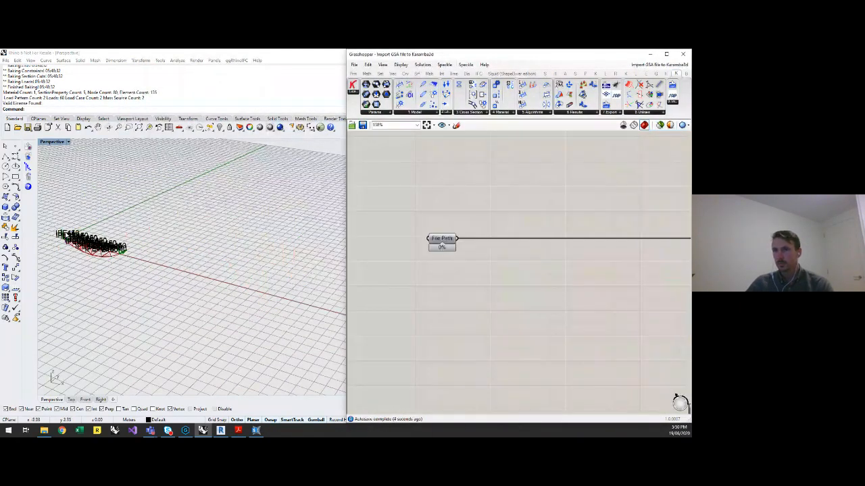
Step: Examine the imported truss in the Perspective viewport and the overall layout of the GSA import definition
{"action": "scroll", "coordinate": [65, 236], "scroll_direction": "up", "scroll_amount": 12}
{"action": "scroll", "coordinate": [68, 235], "scroll_direction": "down", "scroll_amount": 2}
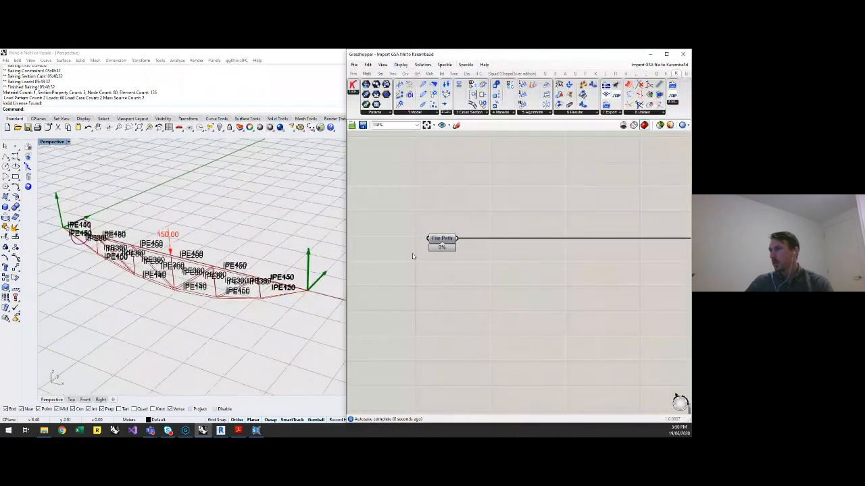
{"action": "scroll", "coordinate": [412, 279], "scroll_direction": "down", "scroll_amount": 4}
{"action": "right_click_drag", "start_coordinate": [521, 283], "coordinate": [486, 289]}
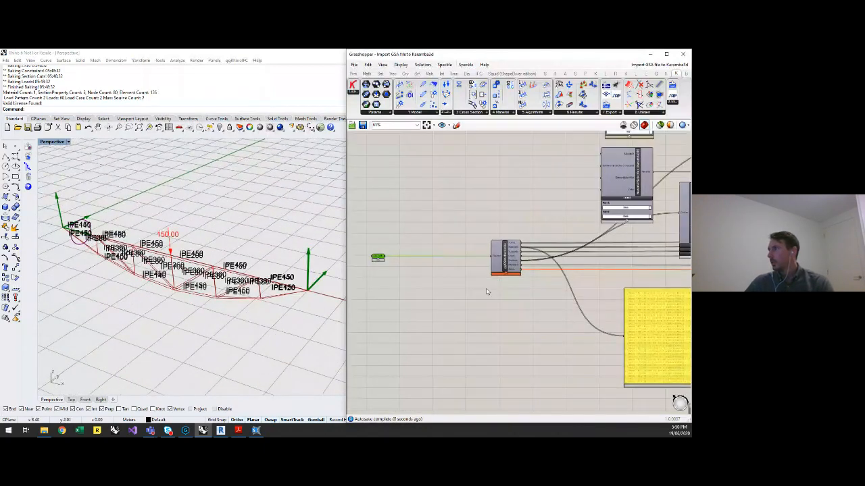
{"action": "left_click", "coordinate": [611, 113]}
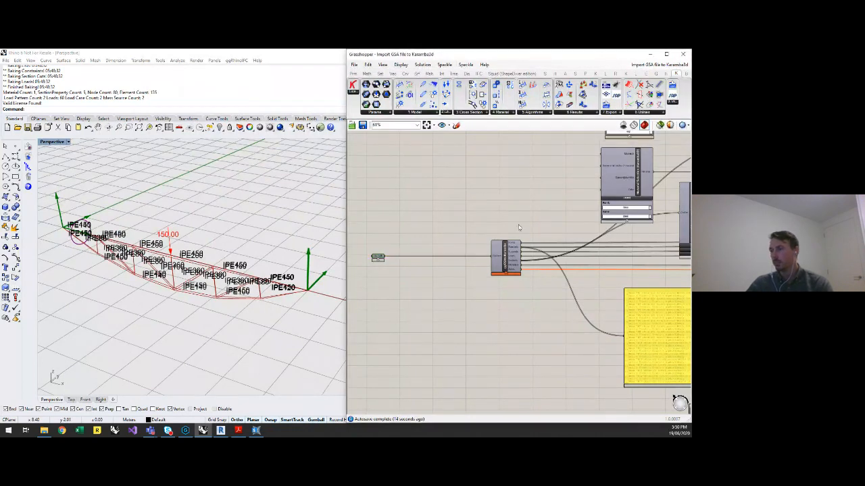
{"action": "scroll", "coordinate": [443, 227], "scroll_direction": "down", "scroll_amount": 3}
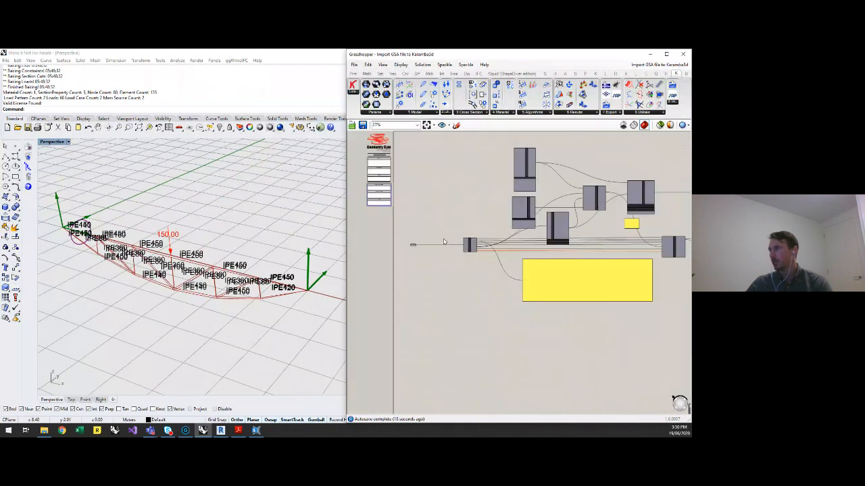
{"action": "right_click_drag", "start_coordinate": [420, 280], "coordinate": [451, 306]}
{"action": "left_click", "coordinate": [674, 103]}
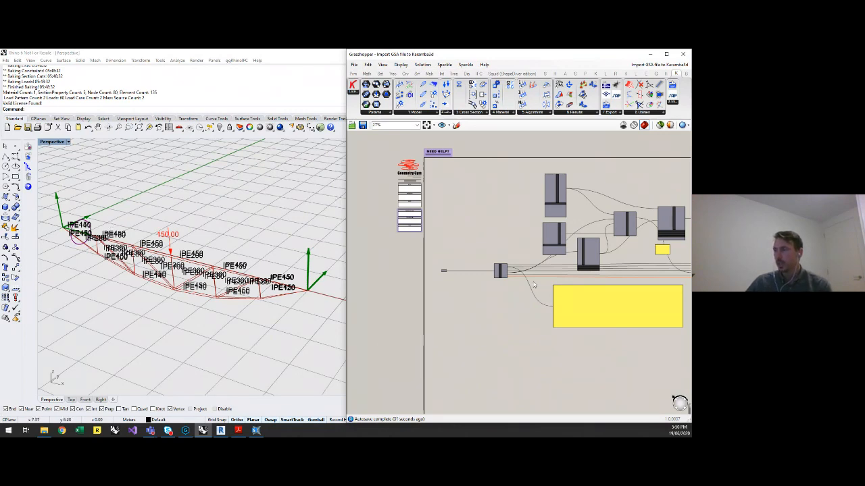
Step: Move the ggGSAtoKaramba component closer to the File Path parameter on the canvas
{"action": "scroll", "coordinate": [473, 291], "scroll_direction": "up", "scroll_amount": 2}
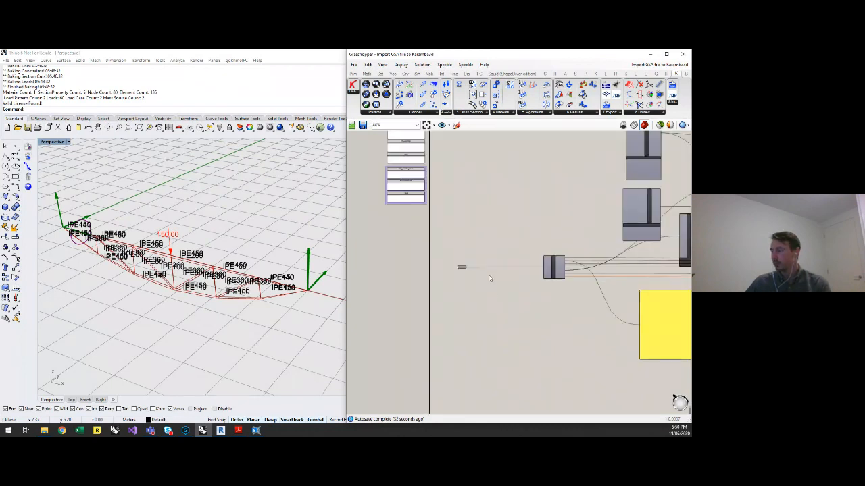
{"action": "scroll", "coordinate": [535, 277], "scroll_direction": "up", "scroll_amount": 3}
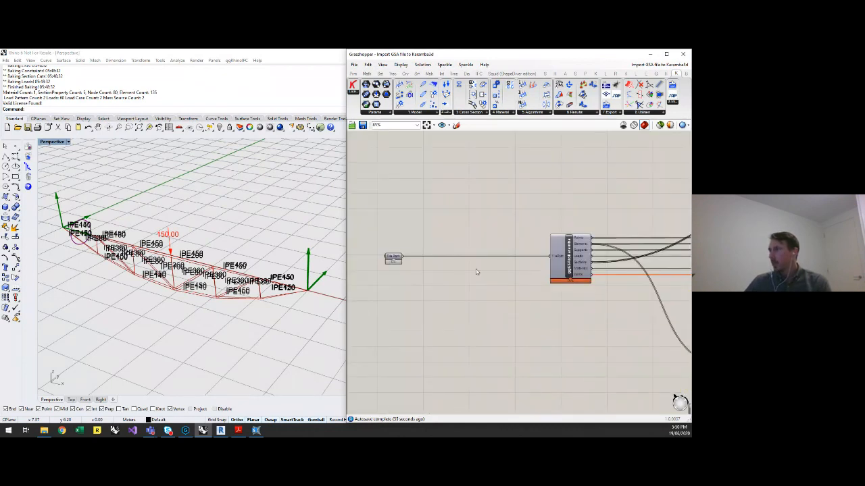
{"action": "left_click_drag", "start_coordinate": [569, 258], "coordinate": [523, 258]}
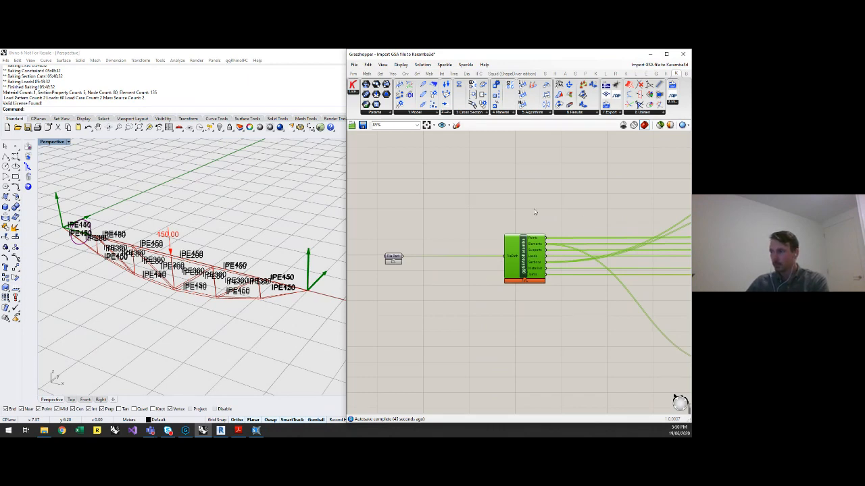
Step: Examine the components downstream of ggGSAtoKaramba and inspect the data in its Sections output
{"action": "scroll", "coordinate": [553, 209], "scroll_direction": "down", "scroll_amount": 4}
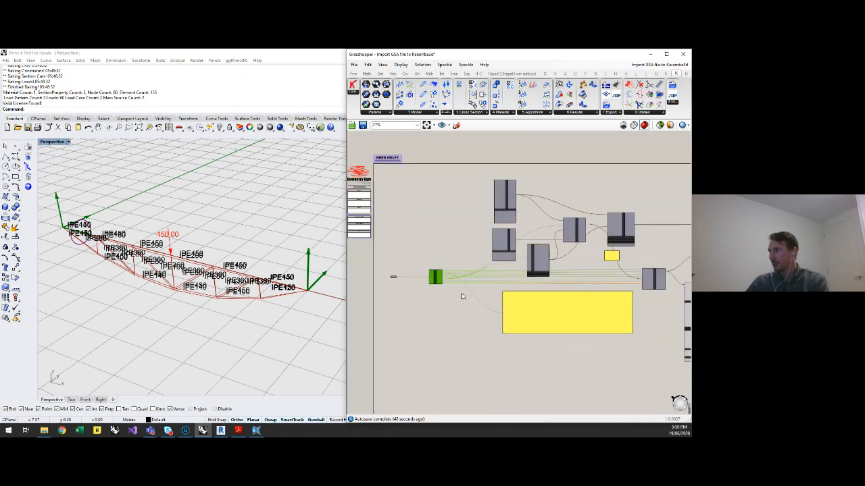
{"action": "right_click_drag", "start_coordinate": [643, 380], "coordinate": [604, 376]}
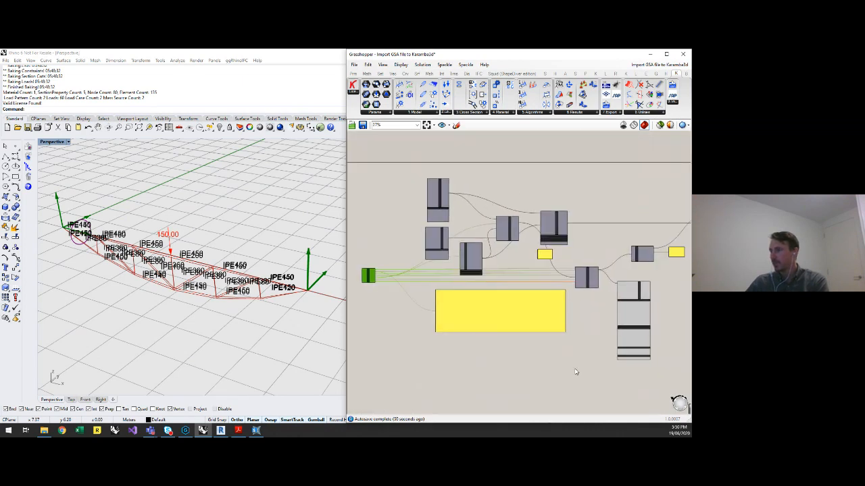
{"action": "scroll", "coordinate": [416, 261], "scroll_direction": "up", "scroll_amount": 1}
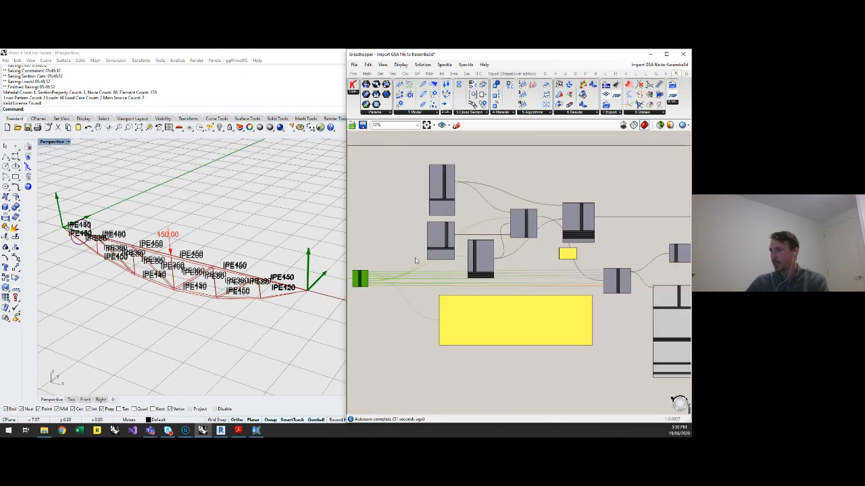
{"action": "scroll", "coordinate": [416, 260], "scroll_direction": "up", "scroll_amount": 1}
{"action": "scroll", "coordinate": [394, 256], "scroll_direction": "down", "scroll_amount": 1}
{"action": "right_click_drag", "start_coordinate": [619, 255], "coordinate": [541, 270]}
{"action": "right_click_drag", "start_coordinate": [399, 266], "coordinate": [575, 254]}
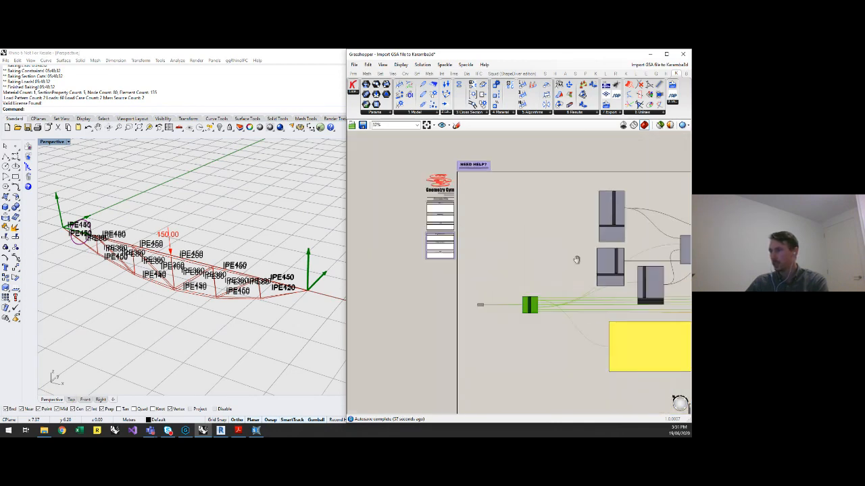
{"action": "scroll", "coordinate": [527, 307], "scroll_direction": "up", "scroll_amount": 6}
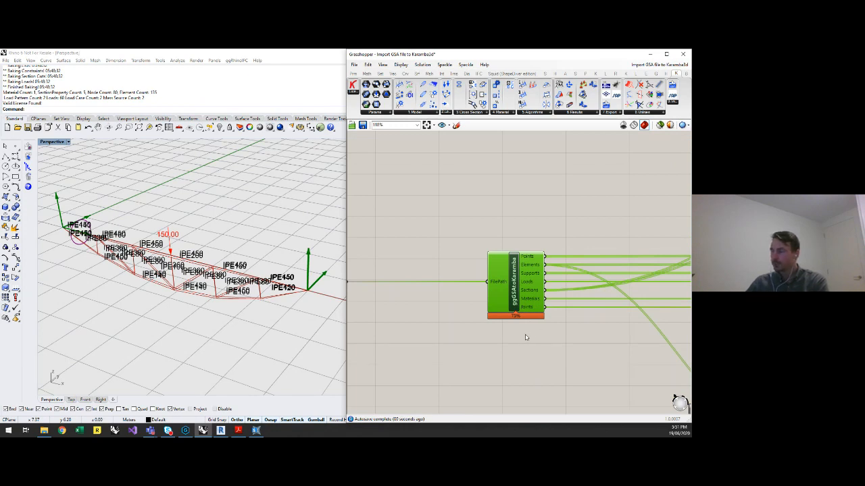
{"action": "mouse_move", "coordinate": [532, 291]}
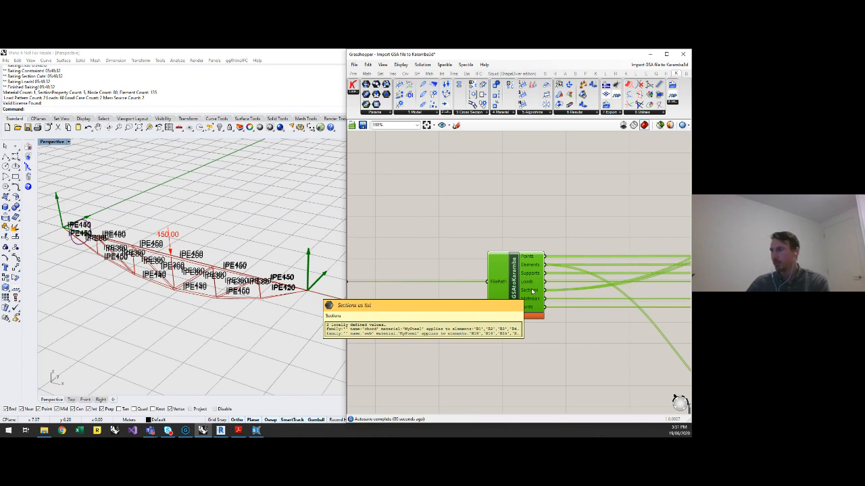
{"action": "left_click", "coordinate": [629, 208]}
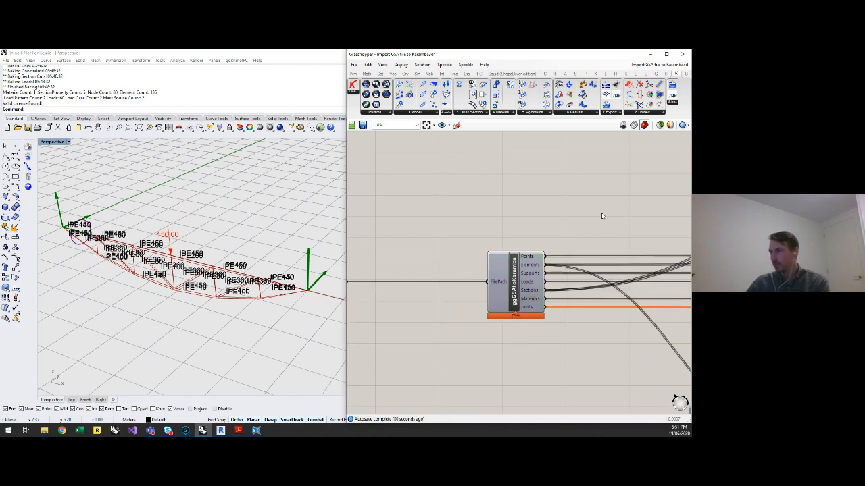
Step: Review the Material Selection, Disassemble Cross Section and Cross Section Range Selector components that lead to the Cross Section Matcher
{"action": "scroll", "coordinate": [462, 277], "scroll_direction": "down", "scroll_amount": 2}
{"action": "right_click_drag", "start_coordinate": [594, 240], "coordinate": [414, 283]}
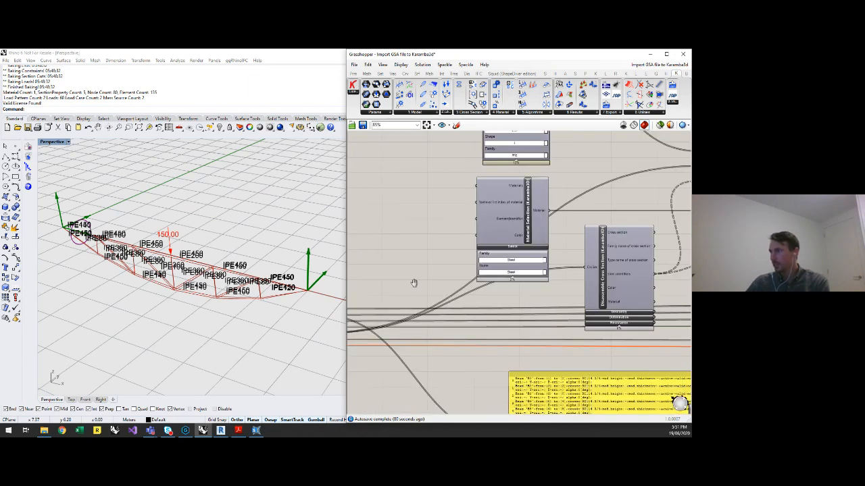
{"action": "right_click_drag", "start_coordinate": [643, 195], "coordinate": [538, 242]}
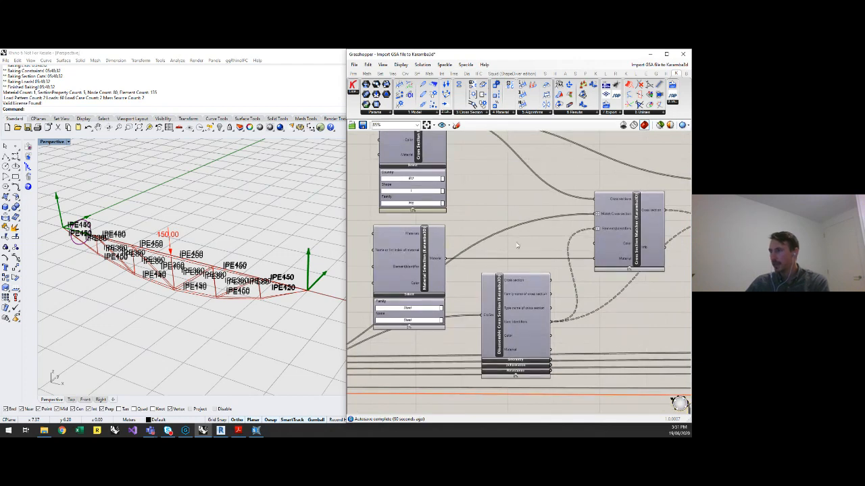
{"action": "right_click_drag", "start_coordinate": [538, 240], "coordinate": [543, 299]}
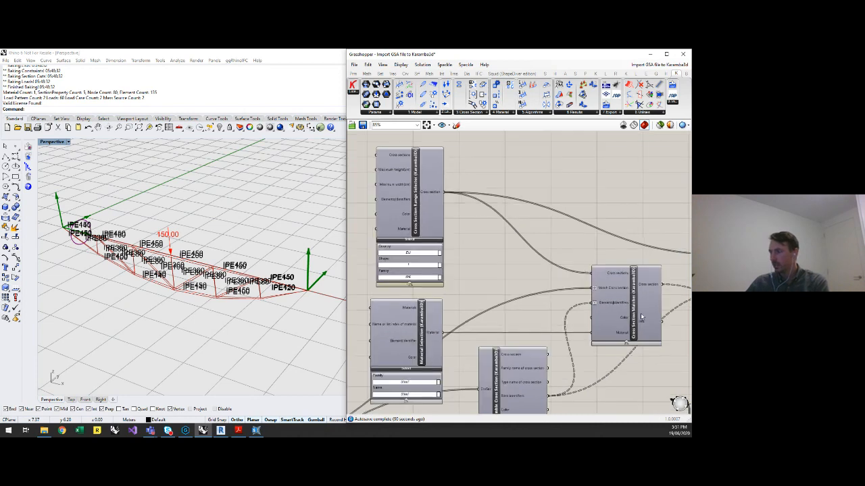
{"action": "mouse_move", "coordinate": [635, 313]}
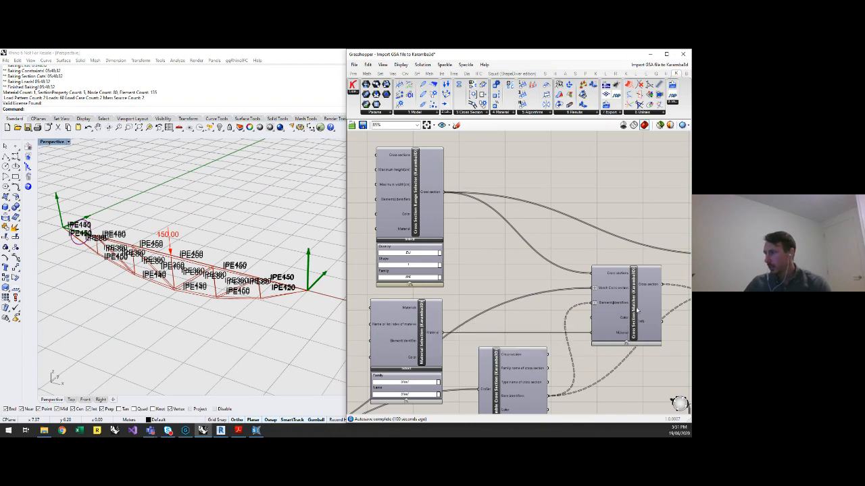
{"action": "left_click", "coordinate": [596, 293]}
Step: Trace the Sections output of ggGSAtoKaramba to the Cross Section Matcher and examine the matcher's inputs
{"action": "scroll", "coordinate": [547, 285], "scroll_direction": "down", "scroll_amount": 2}
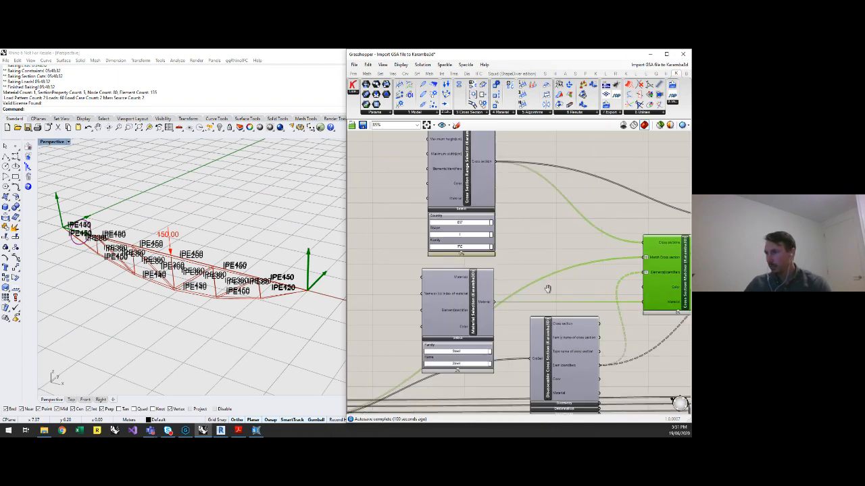
{"action": "scroll", "coordinate": [585, 223], "scroll_direction": "down", "scroll_amount": 2}
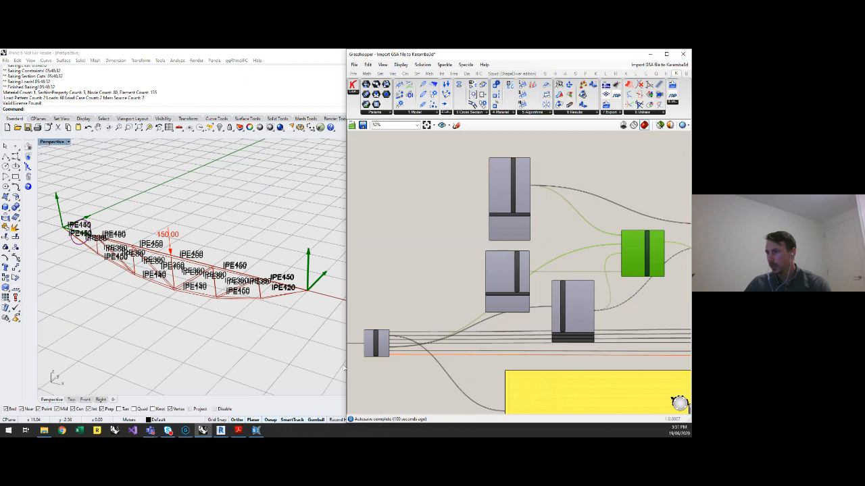
{"action": "scroll", "coordinate": [339, 360], "scroll_direction": "up", "scroll_amount": 5}
{"action": "scroll", "coordinate": [397, 345], "scroll_direction": "up", "scroll_amount": 3}
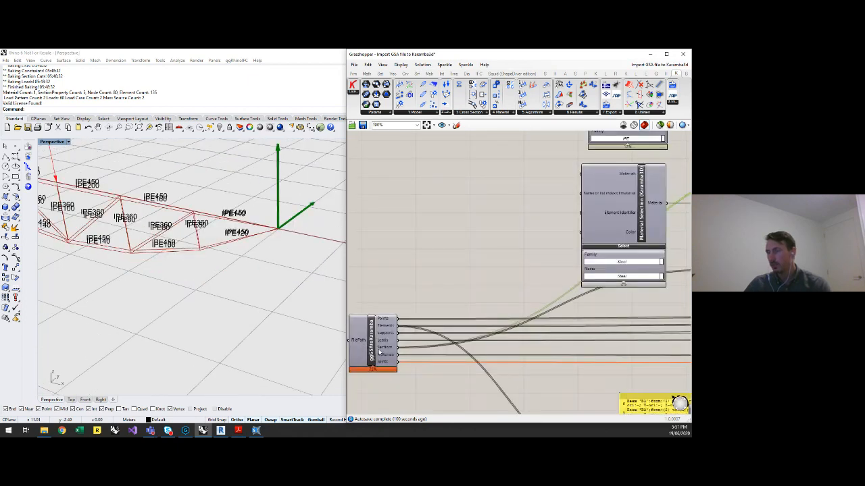
{"action": "mouse_move", "coordinate": [385, 351]}
{"action": "right_click_drag", "start_coordinate": [509, 265], "coordinate": [433, 306]}
{"action": "scroll", "coordinate": [432, 306], "scroll_direction": "down", "scroll_amount": 4}
{"action": "right_click_drag", "start_coordinate": [658, 295], "coordinate": [626, 317]}
{"action": "scroll", "coordinate": [606, 259], "scroll_direction": "up", "scroll_amount": 5}
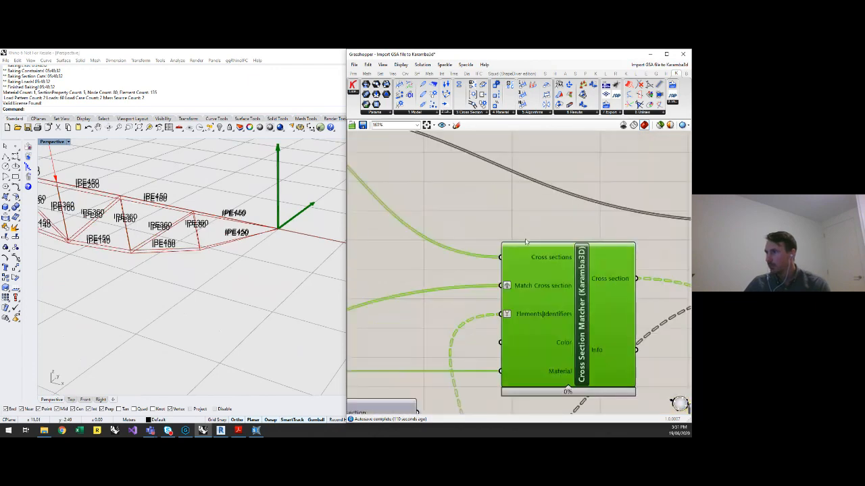
{"action": "scroll", "coordinate": [593, 261], "scroll_direction": "down", "scroll_amount": 5}
{"action": "right_click_drag", "start_coordinate": [397, 154], "coordinate": [446, 192]}
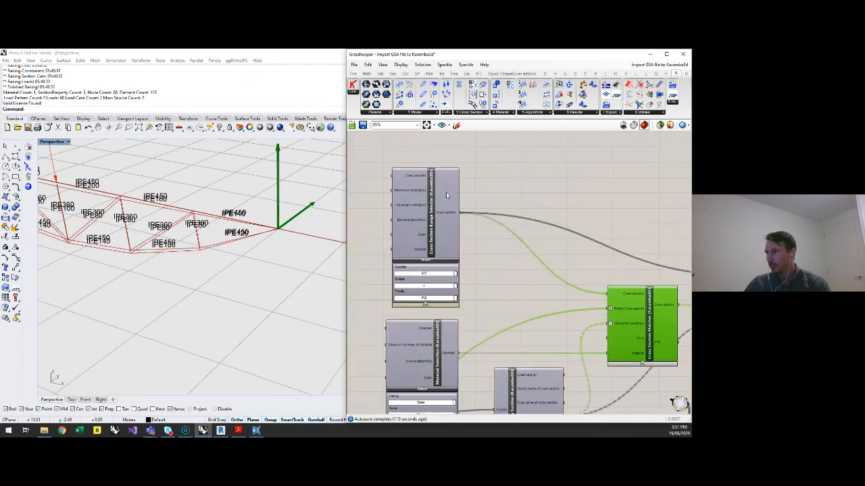
Step: Highlight the Cross Section Range Selector and follow its connections through the Cross Section Matcher to the downstream components
{"action": "left_click", "coordinate": [432, 218]}
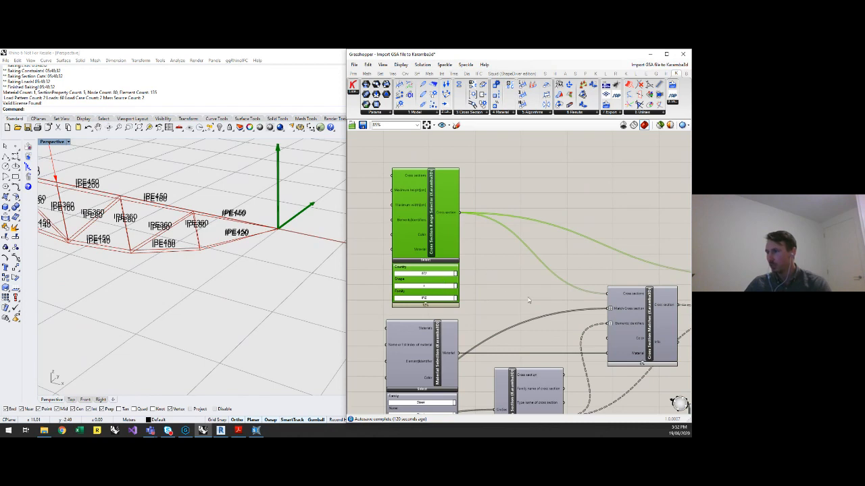
{"action": "right_click_drag", "start_coordinate": [530, 301], "coordinate": [519, 302]}
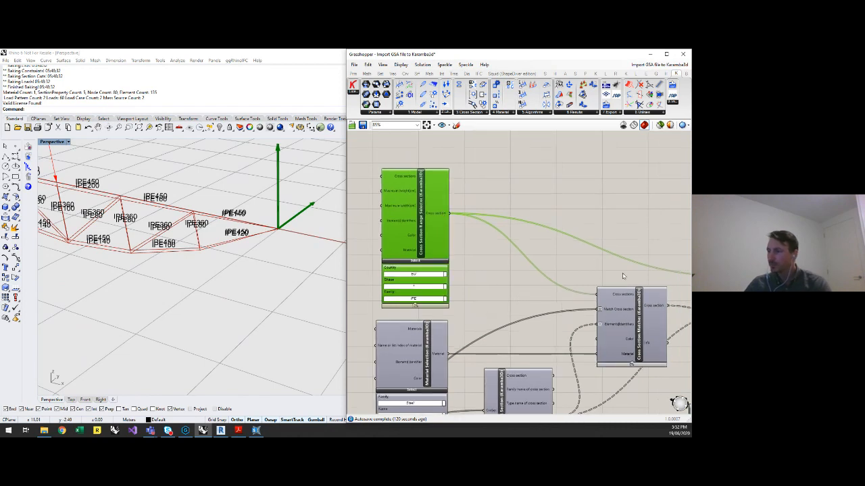
{"action": "right_click_drag", "start_coordinate": [597, 276], "coordinate": [572, 266]}
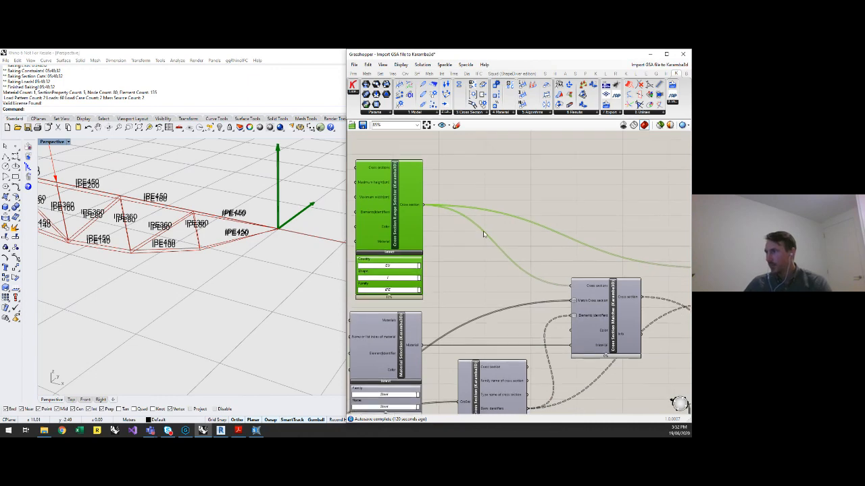
{"action": "scroll", "coordinate": [484, 234], "scroll_direction": "down", "scroll_amount": 2}
{"action": "scroll", "coordinate": [599, 274], "scroll_direction": "up", "scroll_amount": 3}
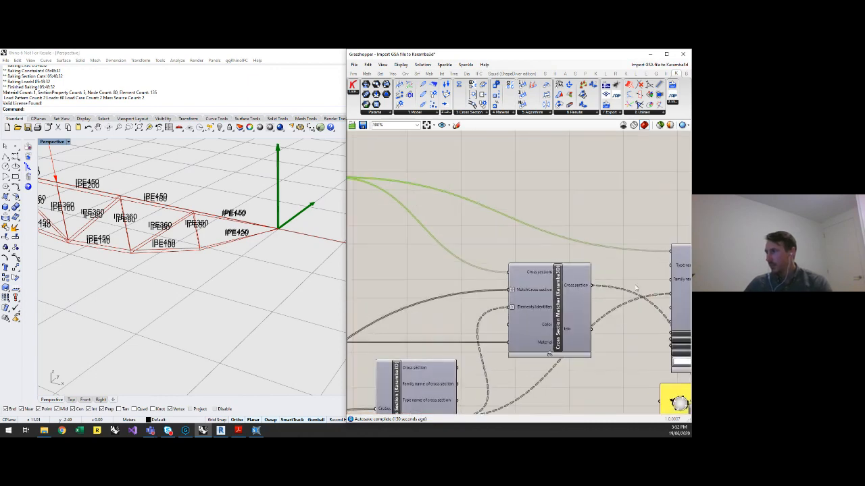
{"action": "right_click_drag", "start_coordinate": [613, 276], "coordinate": [545, 258]}
{"action": "scroll", "coordinate": [504, 246], "scroll_direction": "down", "scroll_amount": 3}
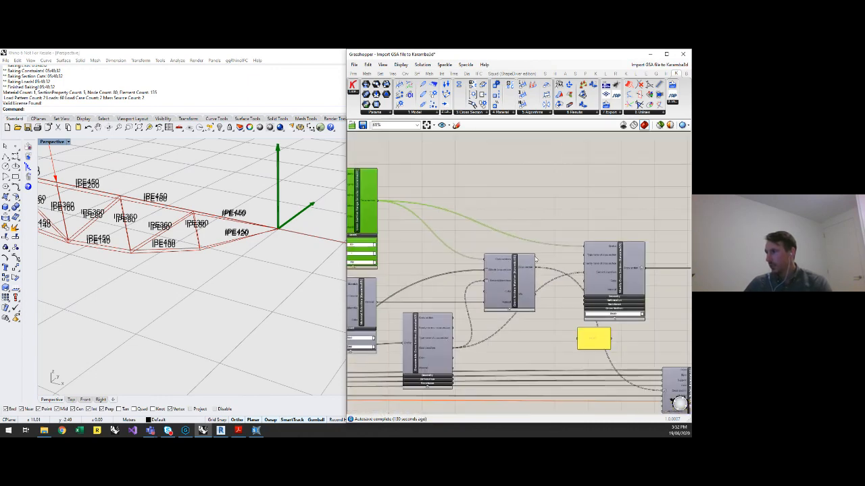
Step: Examine the Modify Cross Section component and trace its input wires back to the Cross Section Range Selector and matcher
{"action": "scroll", "coordinate": [543, 254], "scroll_direction": "up", "scroll_amount": 2}
{"action": "right_click_drag", "start_coordinate": [649, 275], "coordinate": [521, 280]}
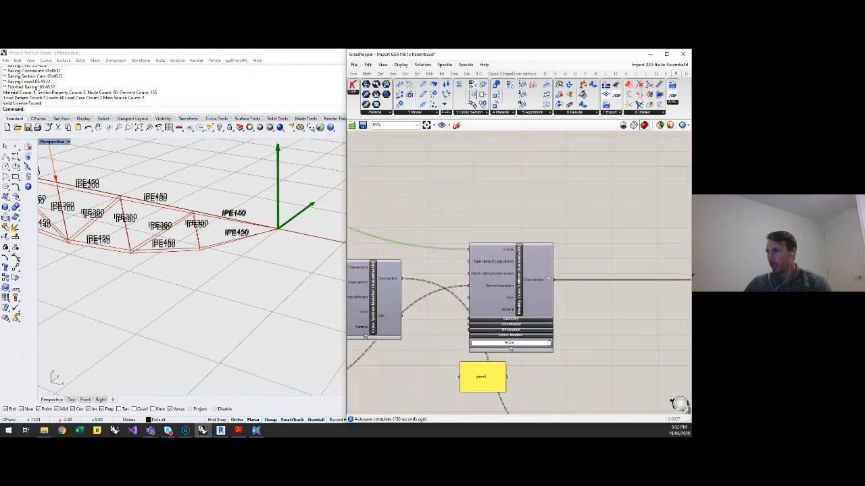
{"action": "left_click", "coordinate": [520, 280]}
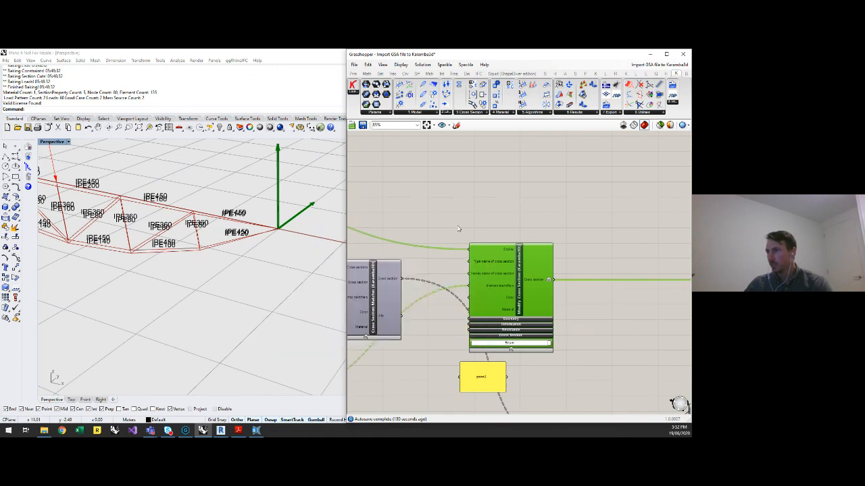
{"action": "scroll", "coordinate": [461, 230], "scroll_direction": "down", "scroll_amount": 1}
{"action": "right_click_drag", "start_coordinate": [493, 228], "coordinate": [619, 252]}
{"action": "right_click_drag", "start_coordinate": [361, 197], "coordinate": [485, 213]}
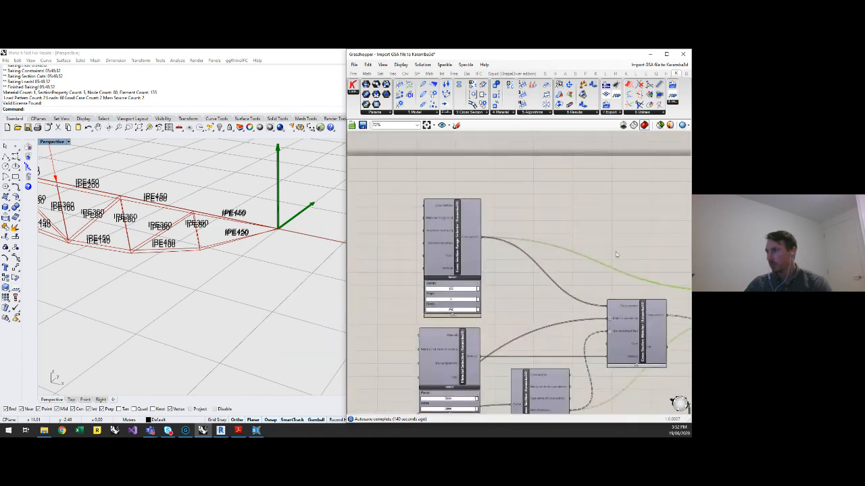
{"action": "right_click_drag", "start_coordinate": [617, 254], "coordinate": [390, 265]}
{"action": "right_click_drag", "start_coordinate": [554, 282], "coordinate": [522, 257]}
{"action": "scroll", "coordinate": [523, 259], "scroll_direction": "up", "scroll_amount": 3}
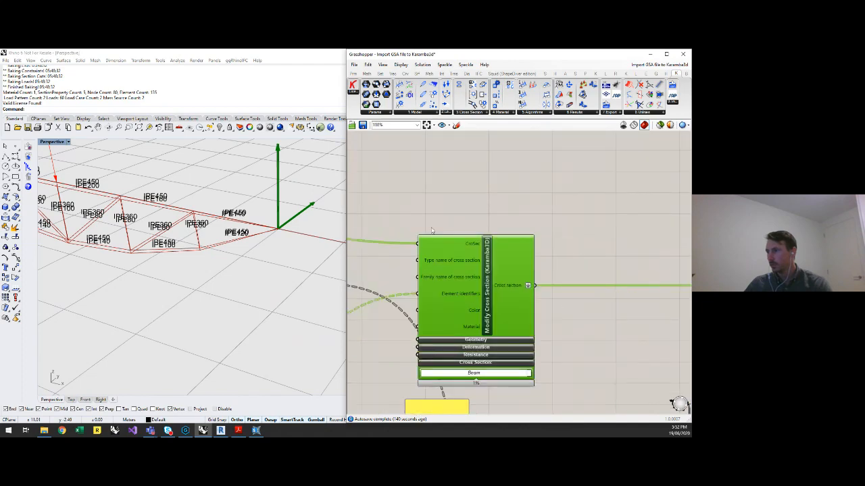
{"action": "left_click", "coordinate": [496, 223]}
{"action": "scroll", "coordinate": [496, 223], "scroll_direction": "down", "scroll_amount": 4}
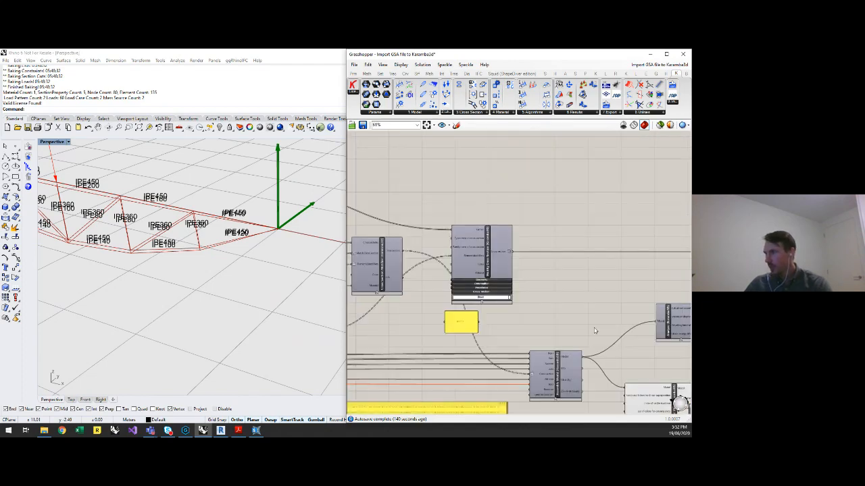
Step: Highlight the Assemble Model component and trace its inputs back to the outputs of ggGSAtoKaramba
{"action": "right_click_drag", "start_coordinate": [592, 373], "coordinate": [521, 334]}
{"action": "scroll", "coordinate": [489, 338], "scroll_direction": "up", "scroll_amount": 5}
{"action": "left_click", "coordinate": [487, 338]}
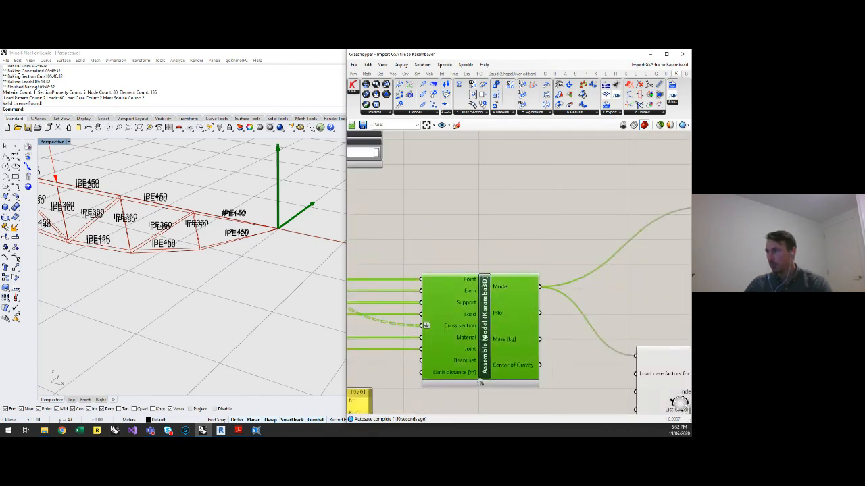
{"action": "scroll", "coordinate": [605, 326], "scroll_direction": "down", "scroll_amount": 5}
{"action": "right_click_drag", "start_coordinate": [408, 328], "coordinate": [549, 329]}
{"action": "right_click_drag", "start_coordinate": [380, 330], "coordinate": [527, 331]}
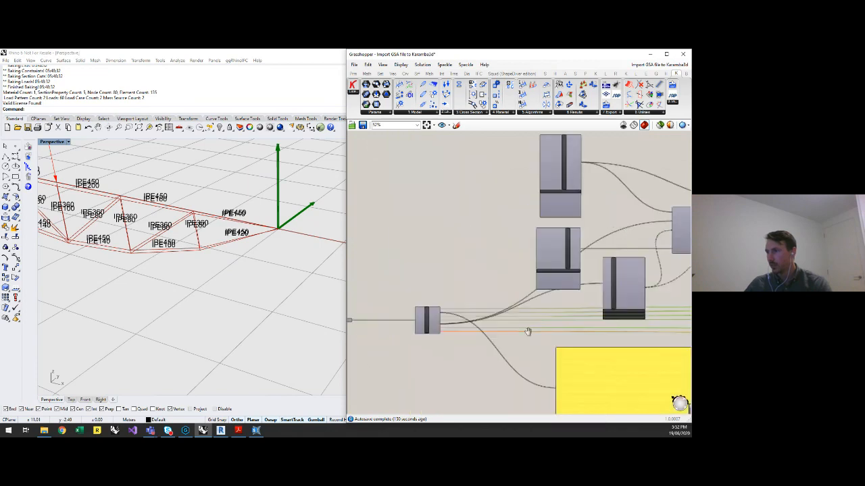
{"action": "scroll", "coordinate": [432, 329], "scroll_direction": "up", "scroll_amount": 5}
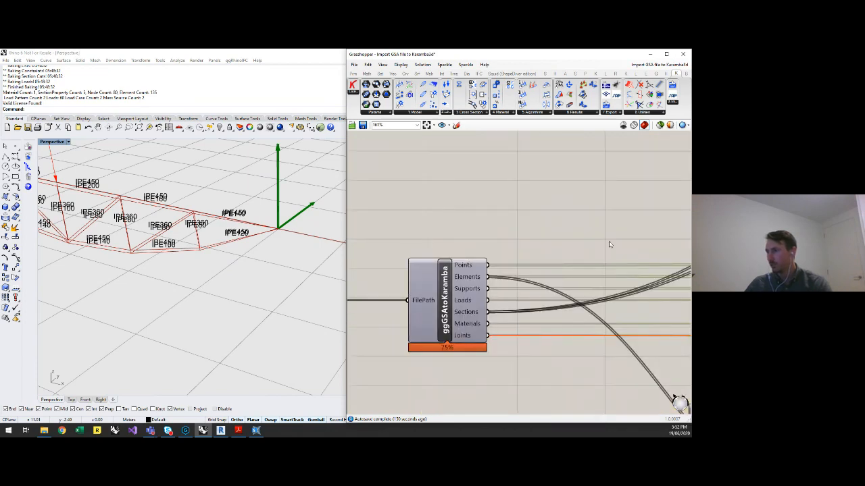
{"action": "scroll", "coordinate": [605, 243], "scroll_direction": "down", "scroll_amount": 5}
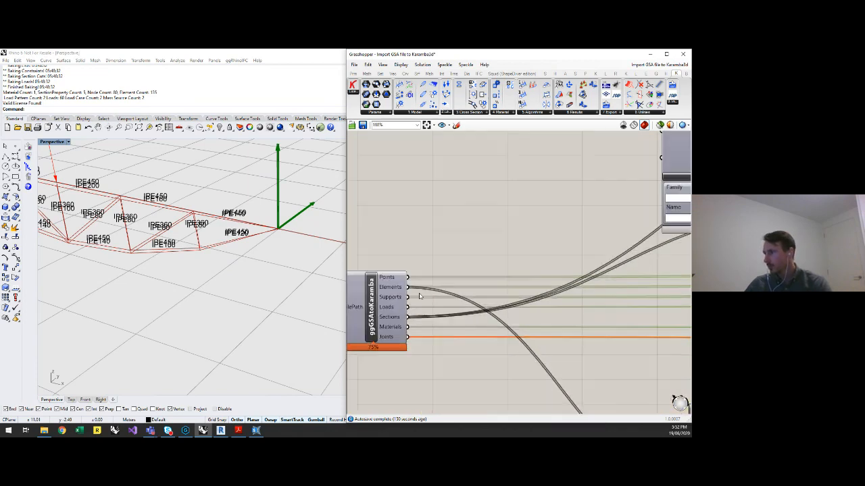
Step: Highlight the Model View component connected directly to Assemble Model and review its inputs and display scales
{"action": "right_click_drag", "start_coordinate": [662, 312], "coordinate": [422, 324]}
{"action": "scroll", "coordinate": [579, 324], "scroll_direction": "up", "scroll_amount": 4}
{"action": "left_click", "coordinate": [577, 334]}
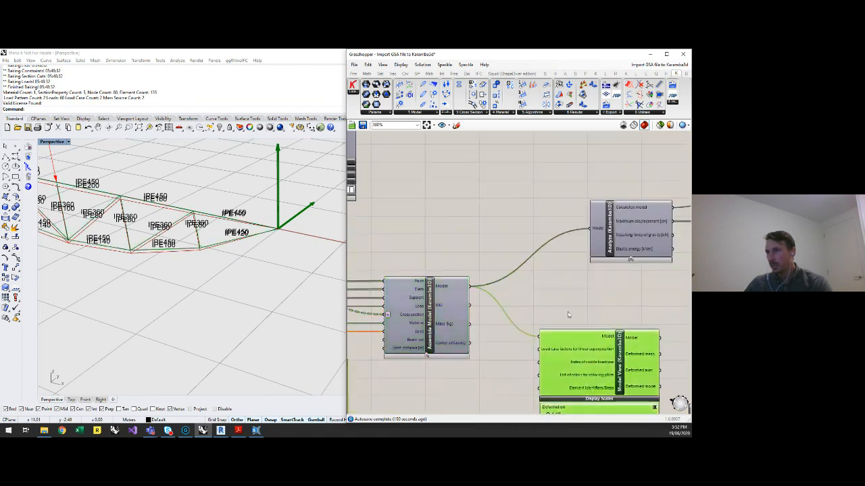
{"action": "right_click_drag", "start_coordinate": [495, 272], "coordinate": [437, 206]}
{"action": "scroll", "coordinate": [437, 206], "scroll_direction": "down", "scroll_amount": 1}
{"action": "scroll", "coordinate": [542, 270], "scroll_direction": "up", "scroll_amount": 2}
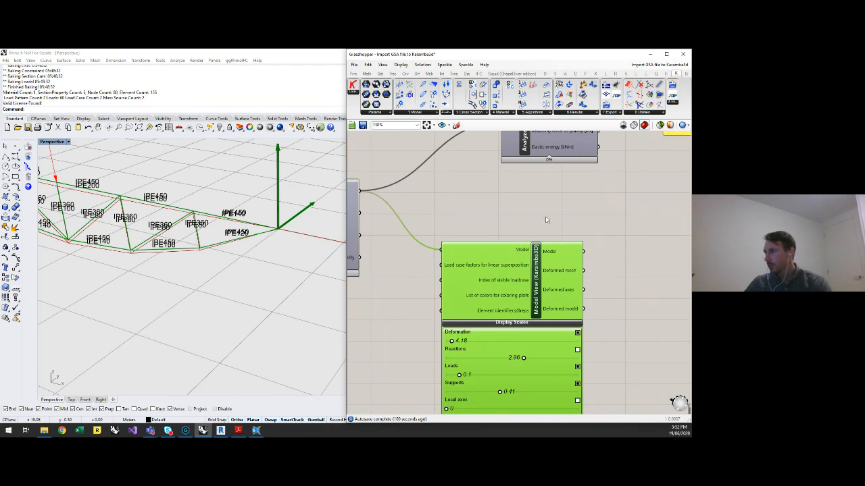
{"action": "scroll", "coordinate": [546, 216], "scroll_direction": "down", "scroll_amount": 1}
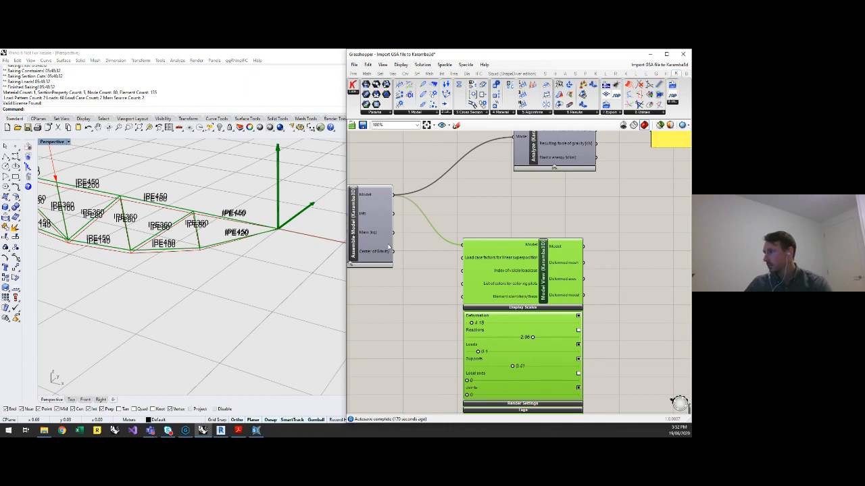
Step: Turn off the preview of the Model View component downstream of Optimize Cross Section
{"action": "scroll", "coordinate": [327, 327], "scroll_direction": "down", "scroll_amount": 8}
{"action": "scroll", "coordinate": [486, 304], "scroll_direction": "down", "scroll_amount": 5}
{"action": "right_click_drag", "start_coordinate": [486, 304], "coordinate": [534, 302]}
{"action": "left_click", "coordinate": [626, 258]}
{"action": "right_click", "coordinate": [626, 258]}
{"action": "left_click", "coordinate": [627, 278]}
{"action": "scroll", "coordinate": [537, 309], "scroll_direction": "up", "scroll_amount": 6}
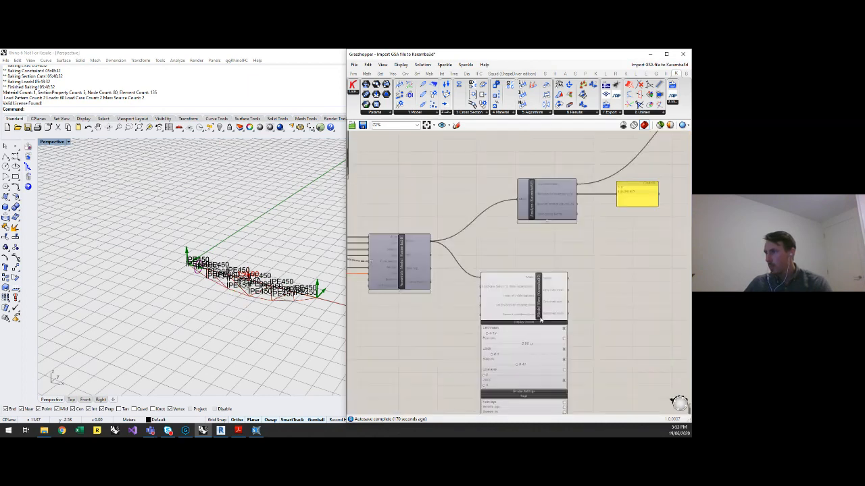
Step: Highlight the Model View fed by Assemble Model and inspect the truss members' section names in the Rhino viewport
{"action": "left_click", "coordinate": [540, 288]}
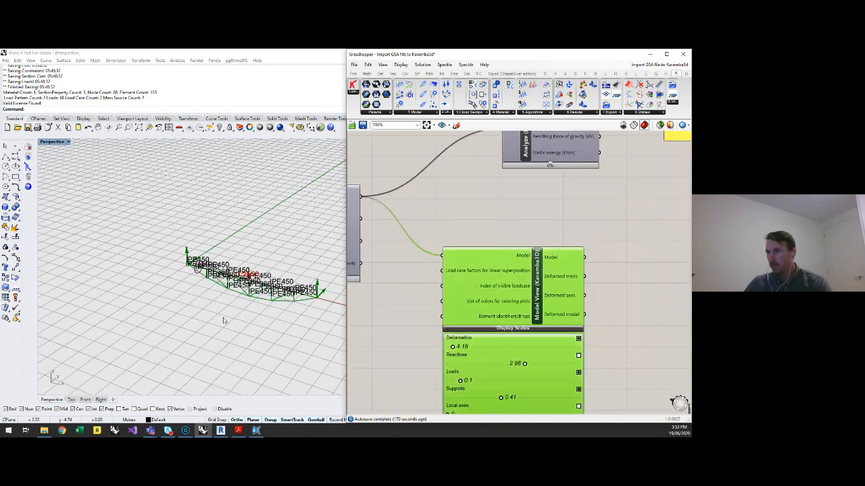
{"action": "scroll", "coordinate": [222, 318], "scroll_direction": "up", "scroll_amount": 6}
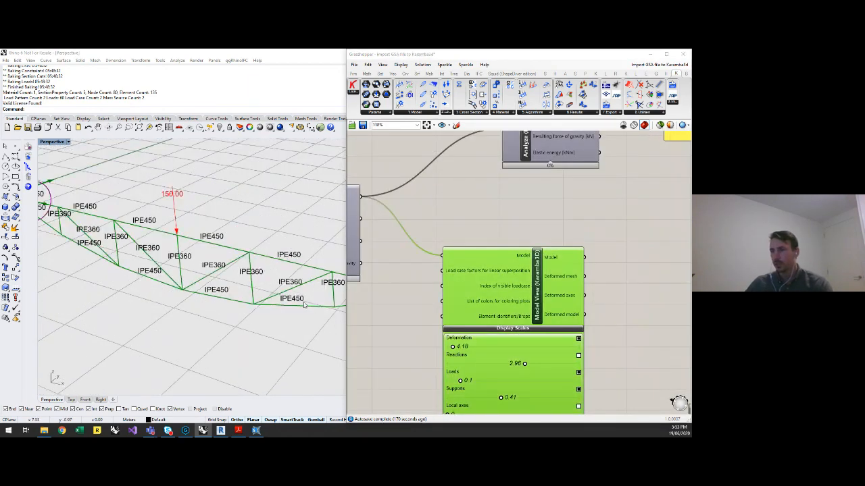
{"action": "right_click_drag", "start_coordinate": [304, 305], "coordinate": [206, 272]}
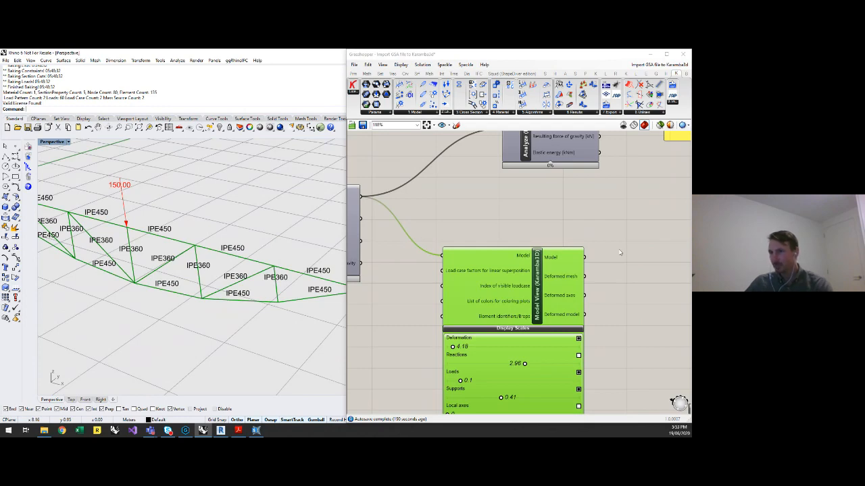
{"action": "scroll", "coordinate": [622, 251], "scroll_direction": "down", "scroll_amount": 2}
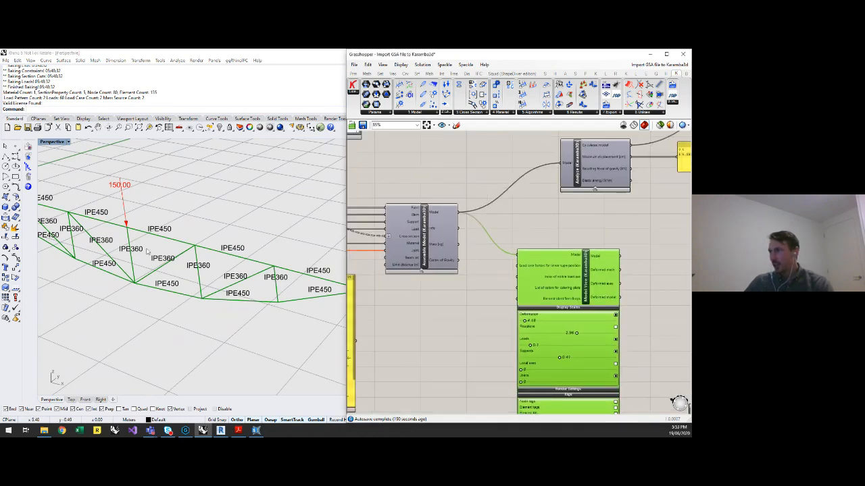
Step: Review the Analyze component and move its maximum displacement panel down, clear of the calculated model wire
{"action": "left_click", "coordinate": [430, 303]}
{"action": "scroll", "coordinate": [430, 303], "scroll_direction": "down", "scroll_amount": 2}
{"action": "right_click_drag", "start_coordinate": [620, 270], "coordinate": [582, 341]}
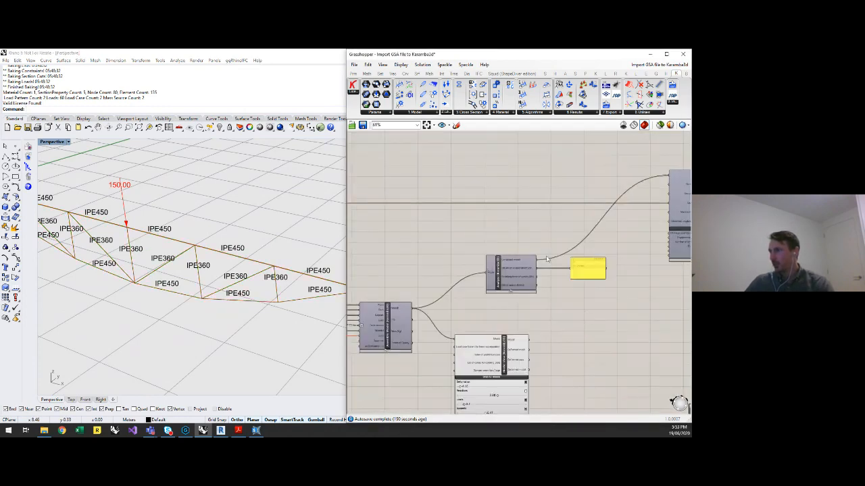
{"action": "scroll", "coordinate": [588, 257], "scroll_direction": "up", "scroll_amount": 1}
{"action": "left_click", "coordinate": [463, 277]}
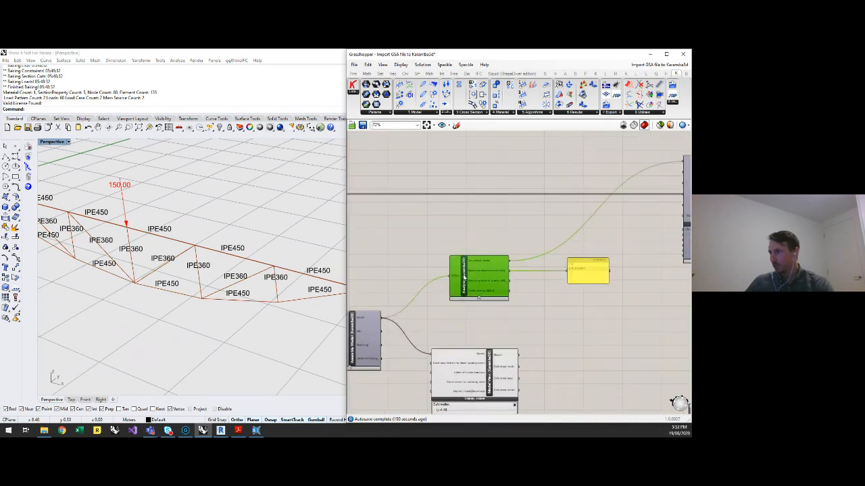
{"action": "left_click", "coordinate": [567, 308]}
{"action": "right_click_drag", "start_coordinate": [568, 308], "coordinate": [498, 321]}
{"action": "left_click_drag", "start_coordinate": [517, 287], "coordinate": [493, 321]}
{"action": "left_click", "coordinate": [583, 306]}
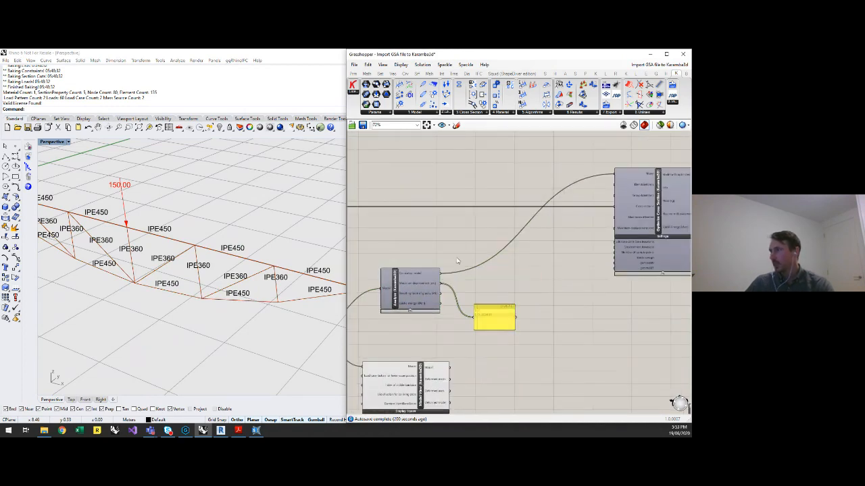
Step: Follow the analysed model through Optimize Cross Section and turn on the preview of the Model View it feeds
{"action": "right_click_drag", "start_coordinate": [622, 281], "coordinate": [543, 281]}
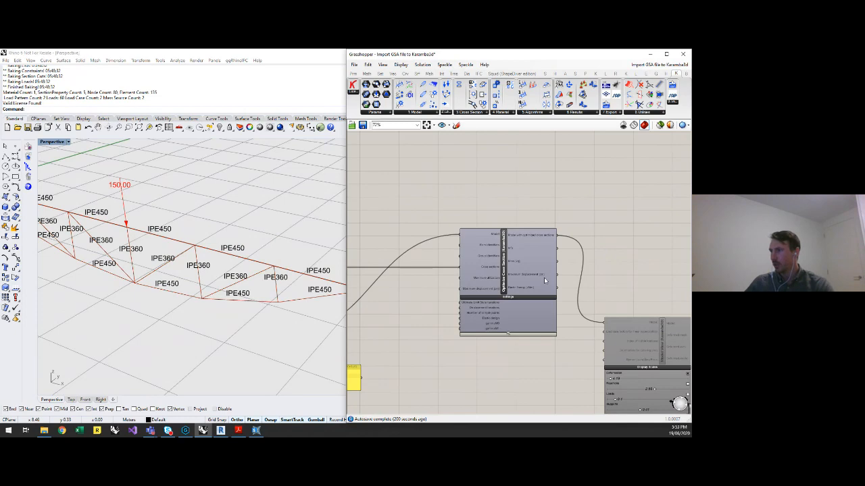
{"action": "scroll", "coordinate": [544, 278], "scroll_direction": "up", "scroll_amount": 2}
{"action": "scroll", "coordinate": [397, 237], "scroll_direction": "down", "scroll_amount": 2}
{"action": "right_click_drag", "start_coordinate": [597, 274], "coordinate": [568, 266]}
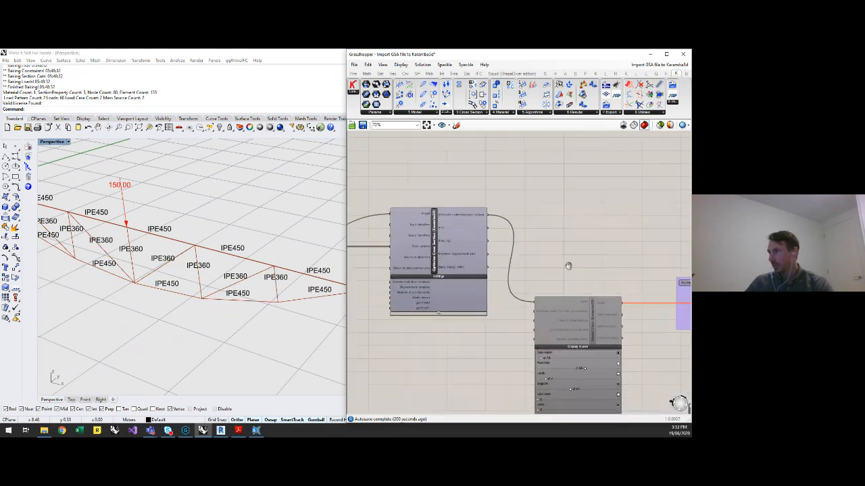
{"action": "scroll", "coordinate": [568, 266], "scroll_direction": "up", "scroll_amount": 2}
{"action": "left_click", "coordinate": [561, 305]}
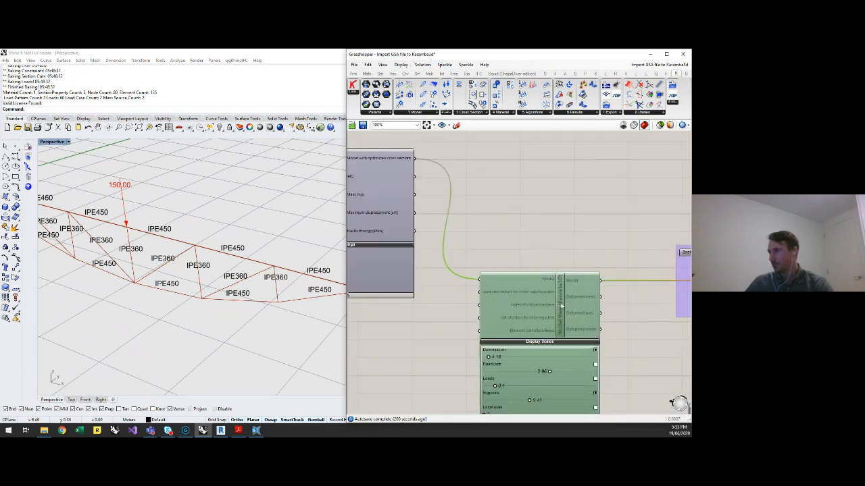
{"action": "right_click", "coordinate": [561, 305]}
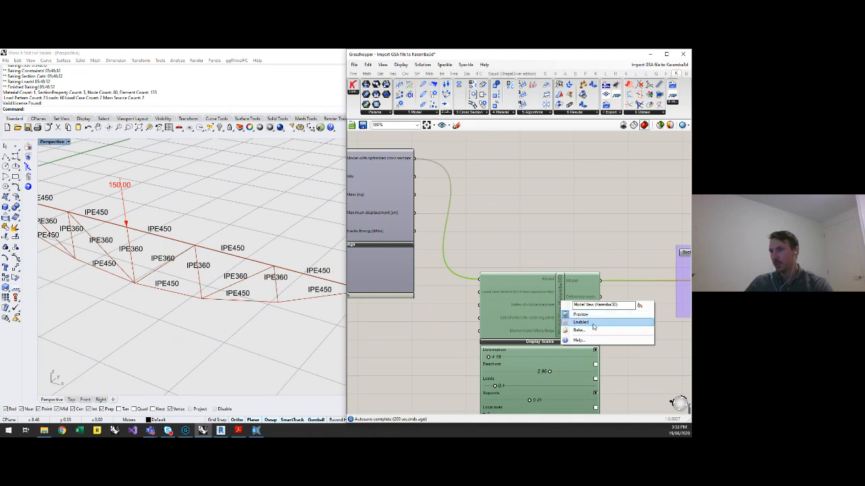
{"action": "left_click", "coordinate": [594, 315]}
{"action": "left_click", "coordinate": [520, 237]}
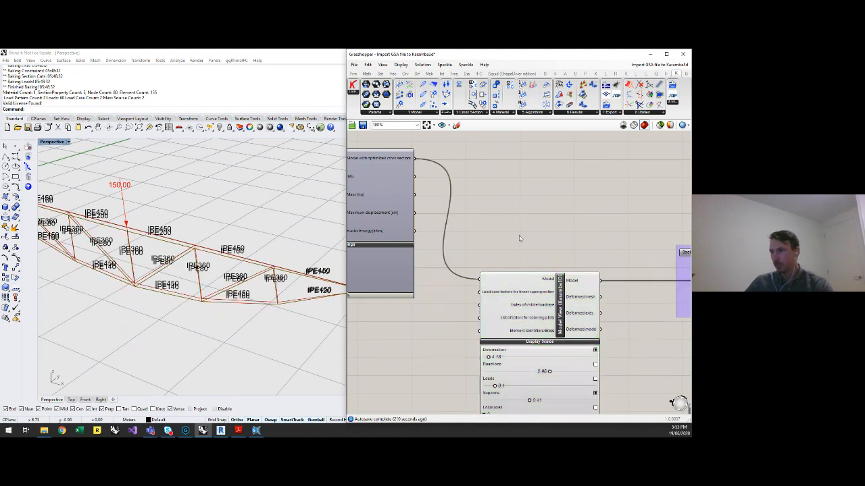
Step: Increase the Deformation display scale of the optimized model's Model View to about 13 to separate the overlapping trusses
{"action": "scroll", "coordinate": [245, 320], "scroll_direction": "down", "scroll_amount": 3}
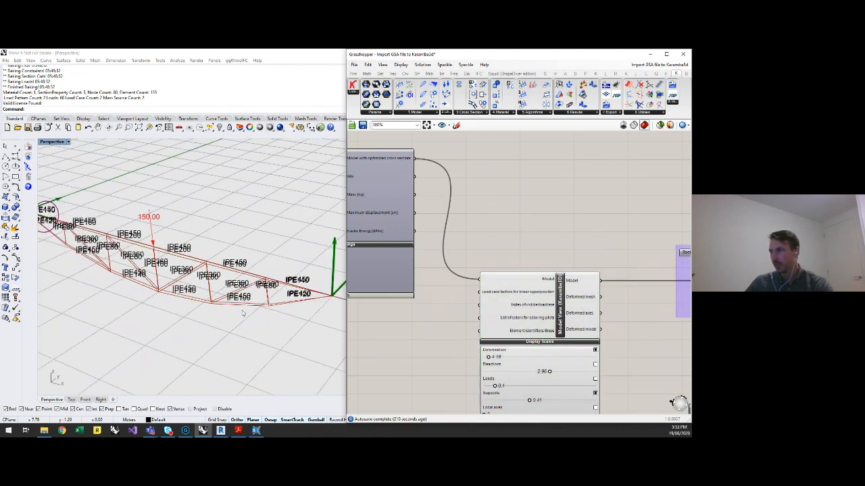
{"action": "scroll", "coordinate": [245, 320], "scroll_direction": "up", "scroll_amount": 5}
{"action": "scroll", "coordinate": [408, 338], "scroll_direction": "down", "scroll_amount": 4}
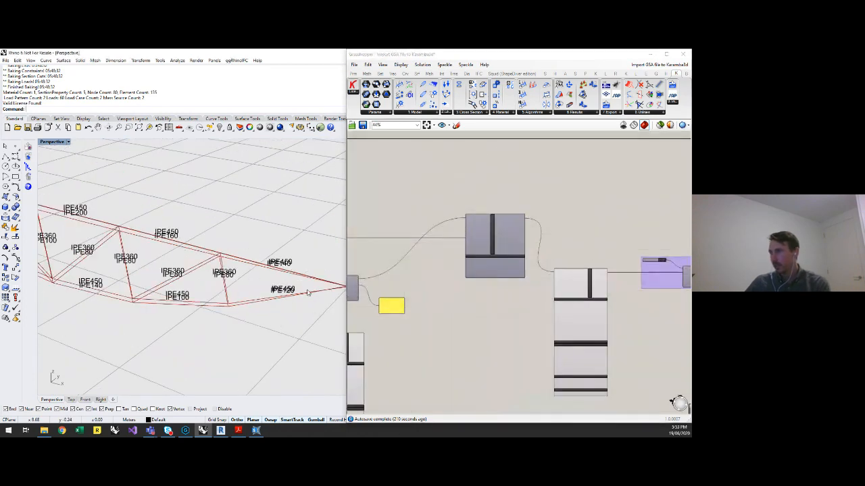
{"action": "scroll", "coordinate": [310, 293], "scroll_direction": "up", "scroll_amount": 4}
{"action": "scroll", "coordinate": [626, 314], "scroll_direction": "up", "scroll_amount": 3}
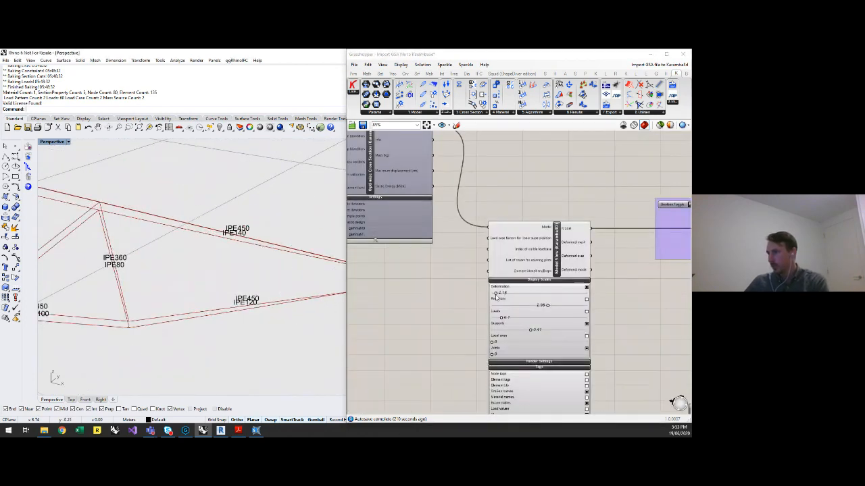
{"action": "left_click_drag", "start_coordinate": [496, 294], "coordinate": [511, 295]}
{"action": "scroll", "coordinate": [311, 300], "scroll_direction": "down", "scroll_amount": 5}
{"action": "right_click_drag", "start_coordinate": [224, 348], "coordinate": [248, 332]}
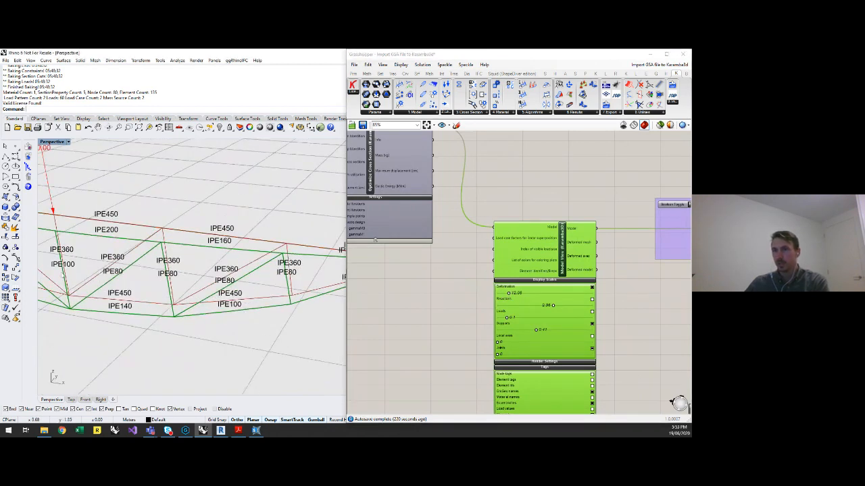
Step: Compare the original and optimized section names along the truss in the Rhino viewport
{"action": "scroll", "coordinate": [234, 282], "scroll_direction": "down", "scroll_amount": 3}
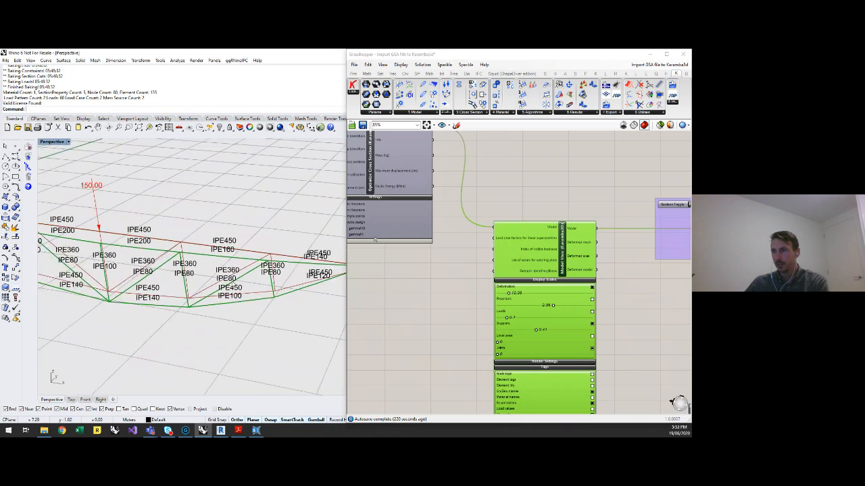
{"action": "scroll", "coordinate": [247, 281], "scroll_direction": "down", "scroll_amount": 1}
{"action": "scroll", "coordinate": [249, 281], "scroll_direction": "up", "scroll_amount": 4}
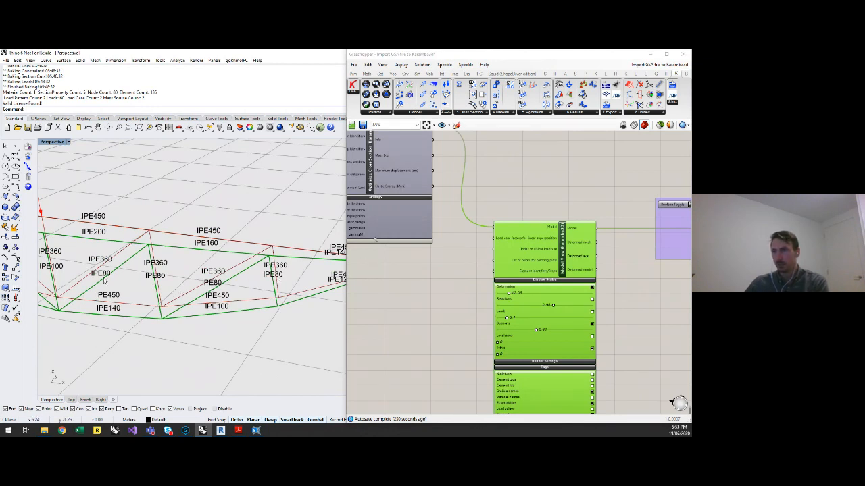
{"action": "scroll", "coordinate": [297, 280], "scroll_direction": "down", "scroll_amount": 4}
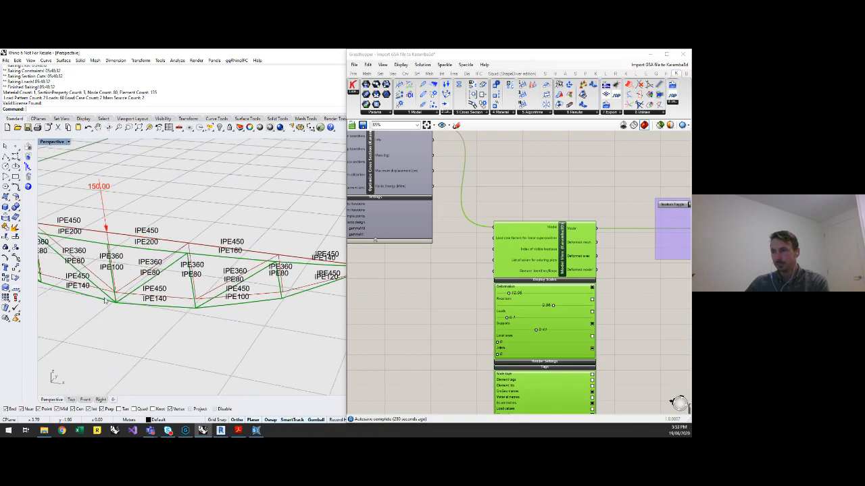
{"action": "scroll", "coordinate": [288, 281], "scroll_direction": "down", "scroll_amount": 3}
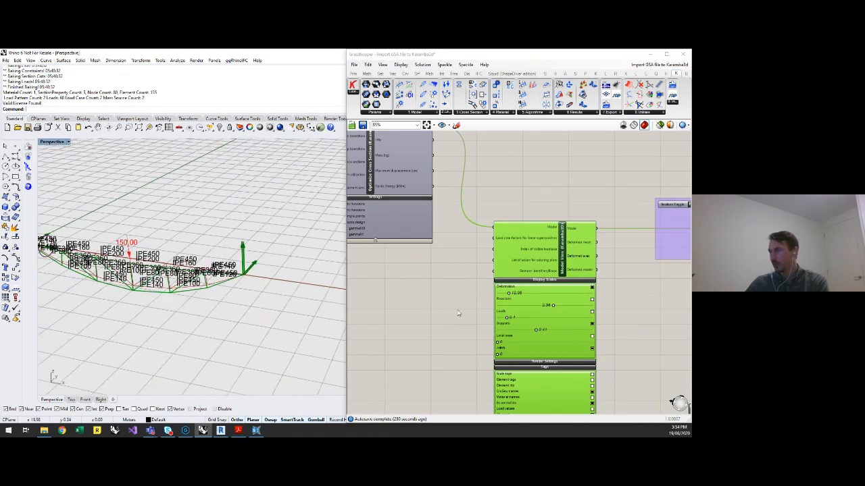
Step: Set the Boolean Toggle feeding ggKarambaToGSA to True to export the modified model back to GSA
{"action": "right_click_drag", "start_coordinate": [574, 304], "coordinate": [536, 312]}
{"action": "left_click", "coordinate": [607, 318]}
{"action": "right_click_drag", "start_coordinate": [615, 320], "coordinate": [523, 321]}
{"action": "scroll", "coordinate": [523, 321], "scroll_direction": "down", "scroll_amount": 1}
{"action": "scroll", "coordinate": [658, 215], "scroll_direction": "up", "scroll_amount": 2}
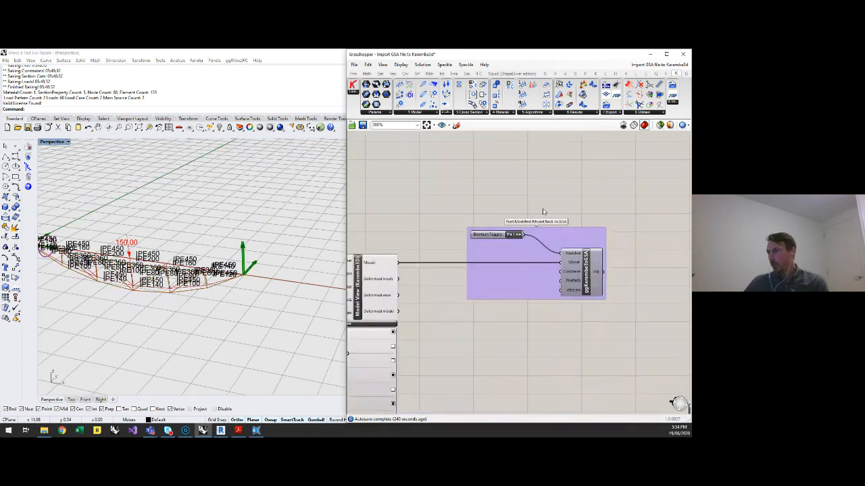
{"action": "left_click", "coordinate": [516, 237]}
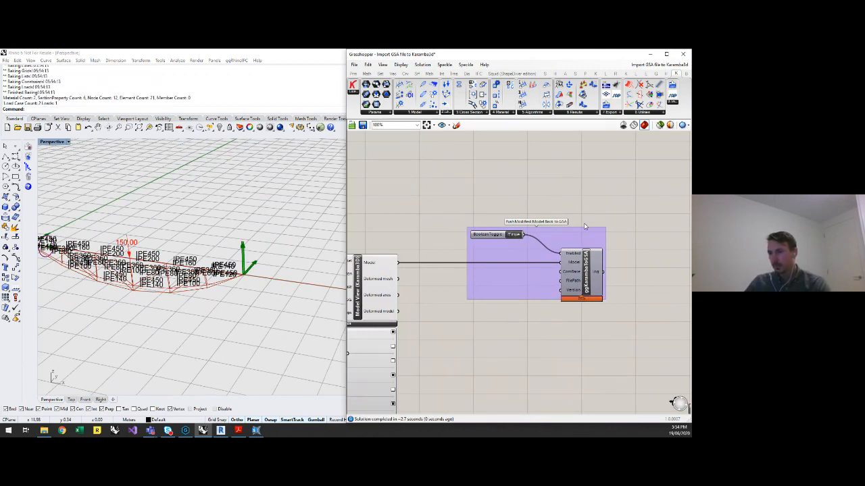
Step: Switch to Oasys GSA and show the exported truss in the Gsa2 graphic view using the Analysis layer with its sections drawn in 3D
{"action": "left_click", "coordinate": [185, 431]}
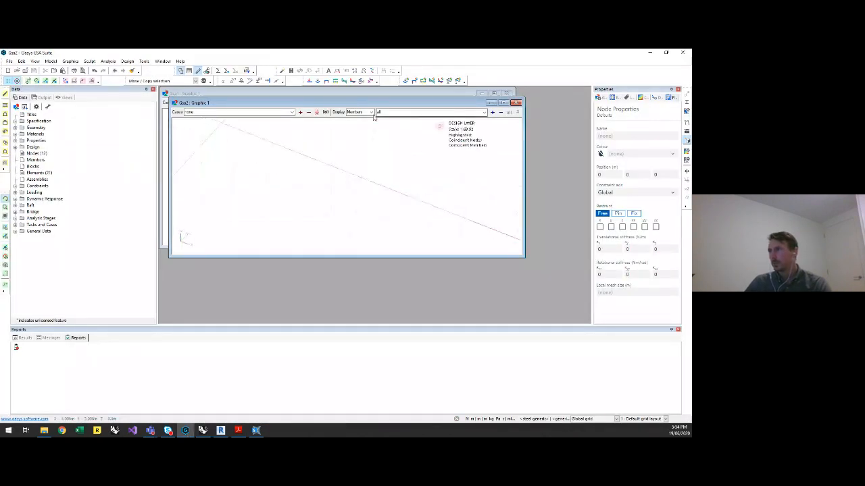
{"action": "left_click", "coordinate": [363, 112]}
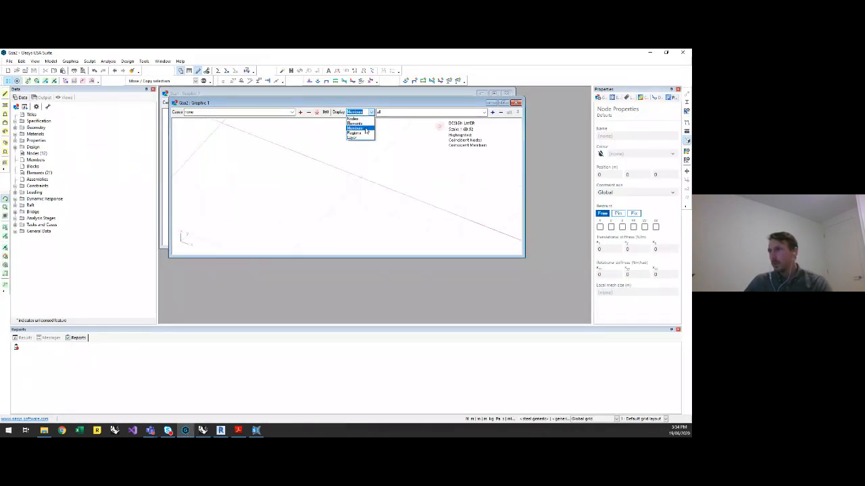
{"action": "left_click", "coordinate": [362, 138]}
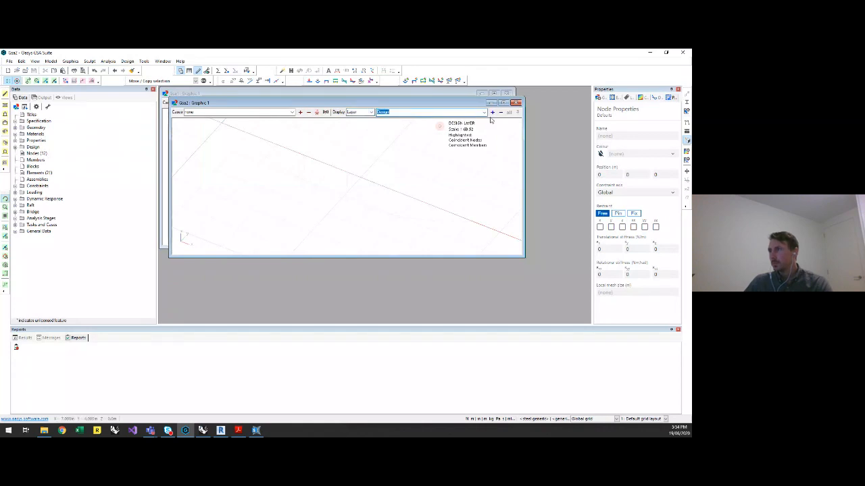
{"action": "left_click", "coordinate": [442, 112]}
{"action": "left_click", "coordinate": [445, 121]}
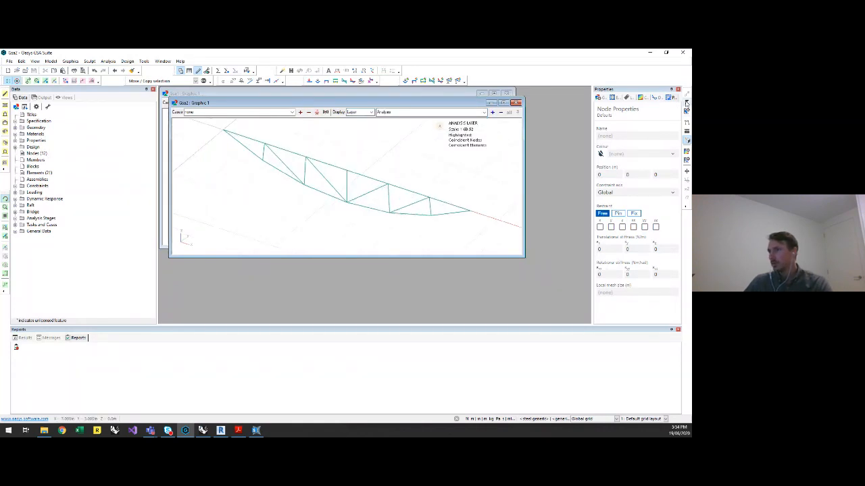
{"action": "left_click_drag", "start_coordinate": [341, 171], "coordinate": [276, 196]}
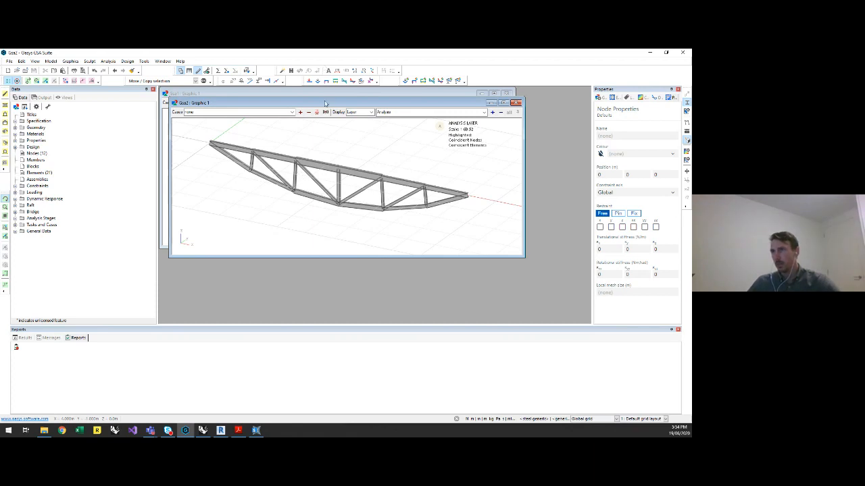
{"action": "left_click_drag", "start_coordinate": [327, 103], "coordinate": [354, 132]}
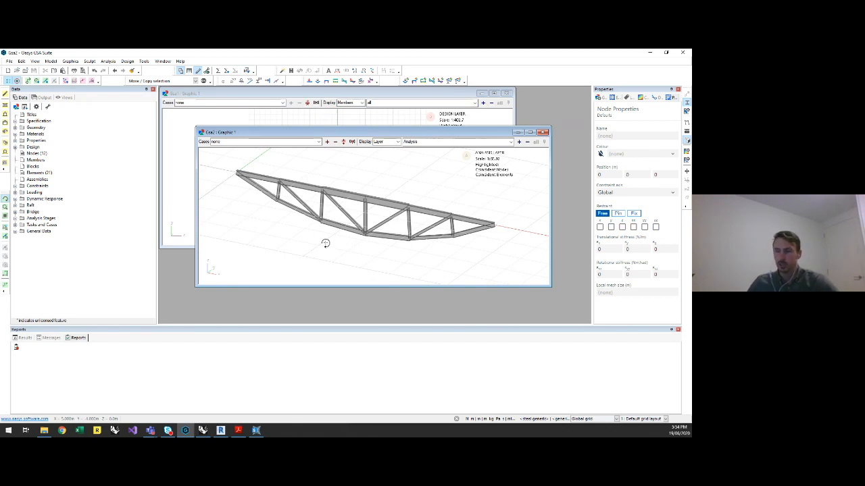
Step: Switch back to Grasshopper and open the definition Convert ggGSA to Karamba3d.gh
{"action": "left_click", "coordinate": [203, 431]}
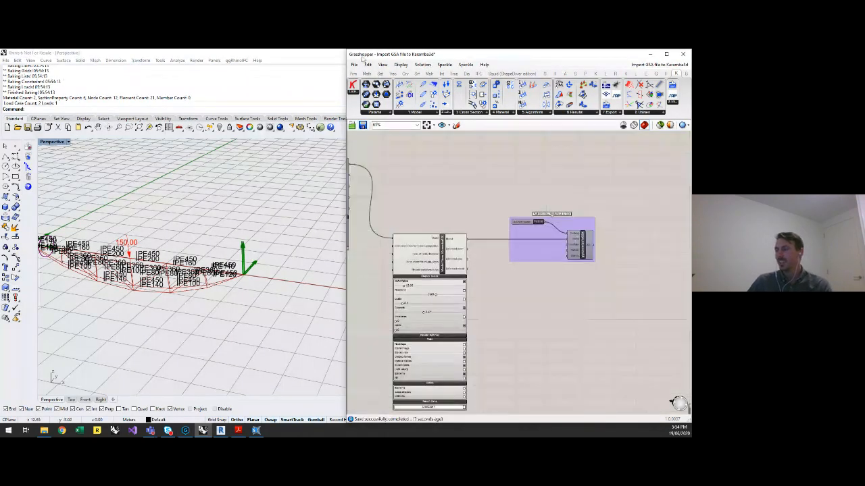
{"action": "left_click", "coordinate": [354, 64]}
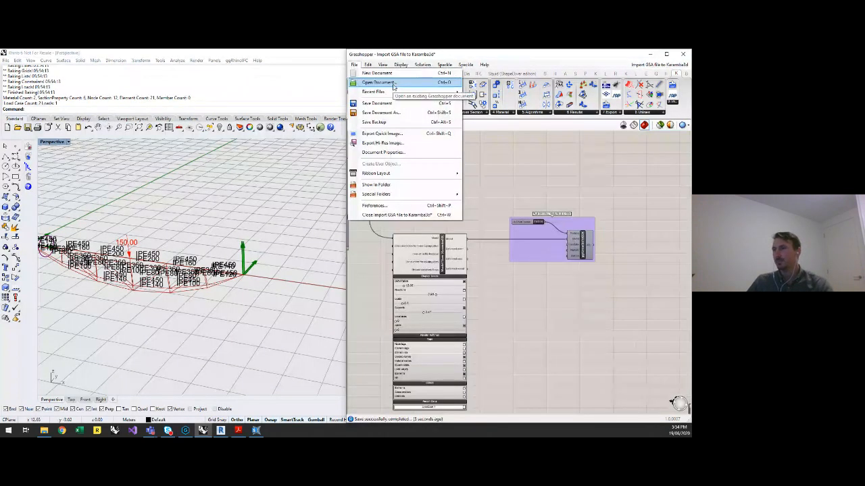
{"action": "key", "text": "Escape"}
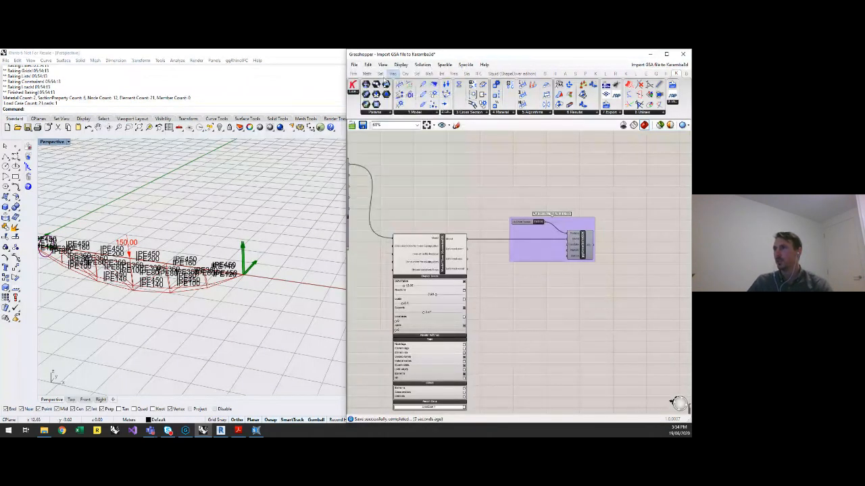
{"action": "left_click", "coordinate": [353, 64]}
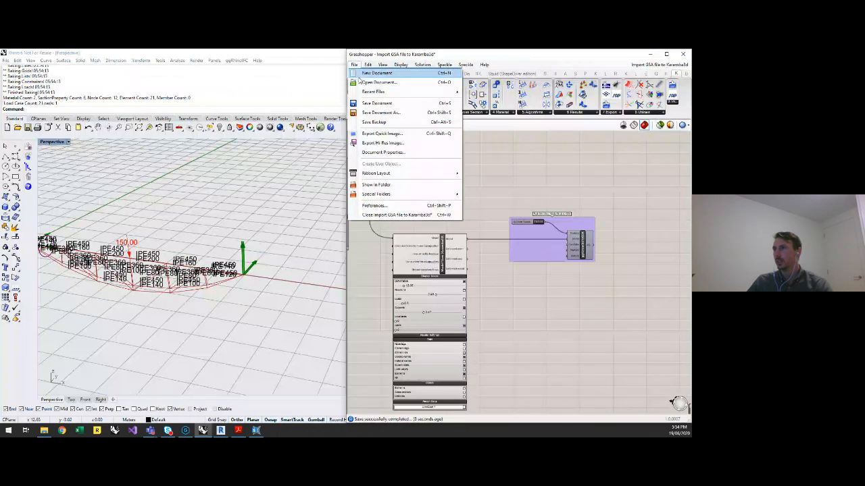
{"action": "left_click", "coordinate": [395, 84]}
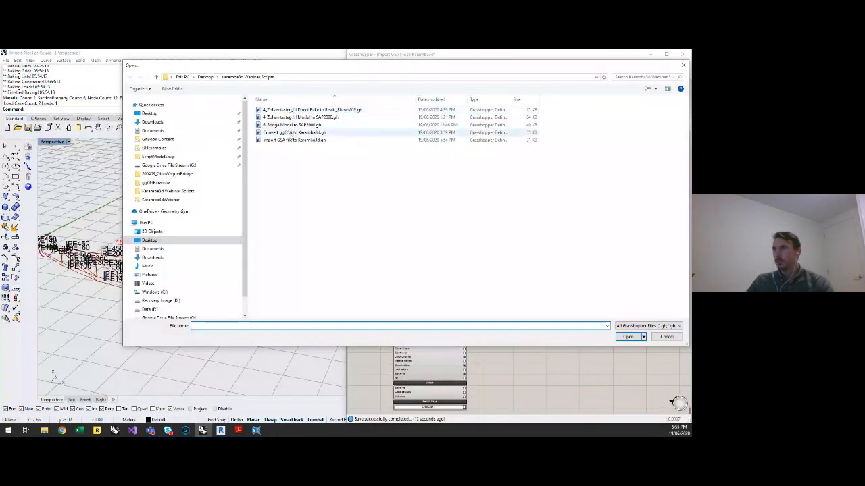
{"action": "left_click", "coordinate": [294, 133]}
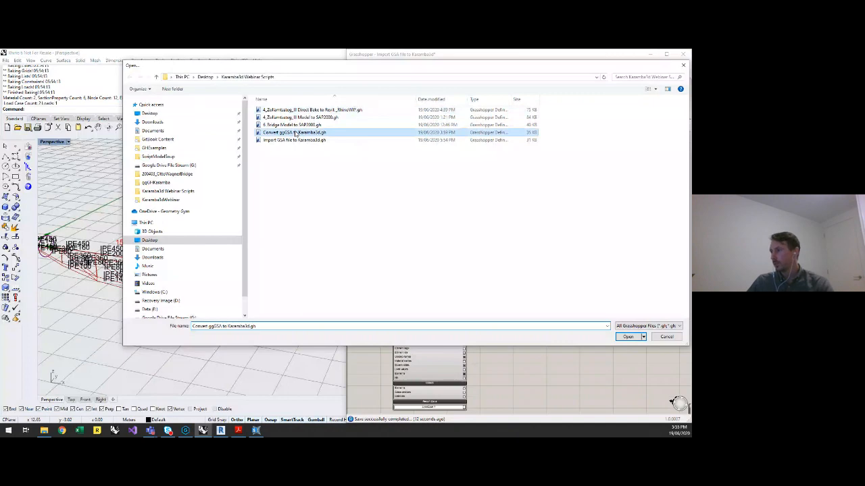
{"action": "left_click", "coordinate": [627, 337]}
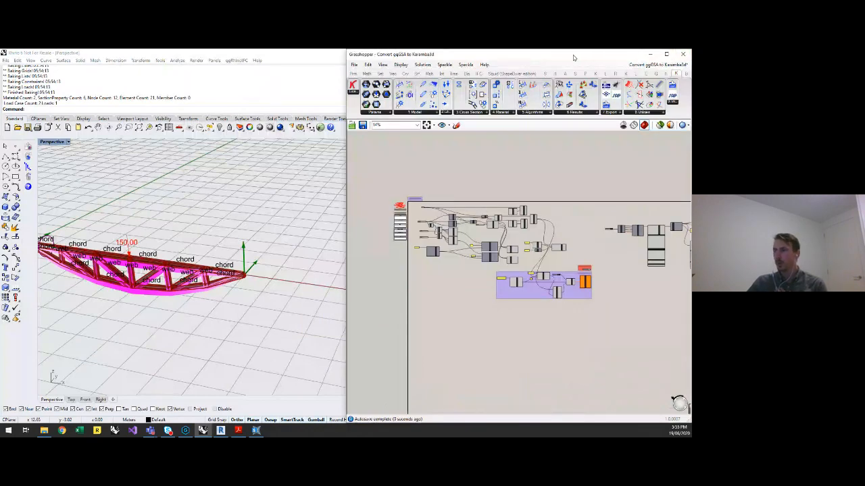
Step: Show the SA component set with the ggGSA tools and arrange the Grasshopper window so the Rhino truss remains in view
{"action": "left_click_drag", "start_coordinate": [573, 55], "coordinate": [583, 71]}
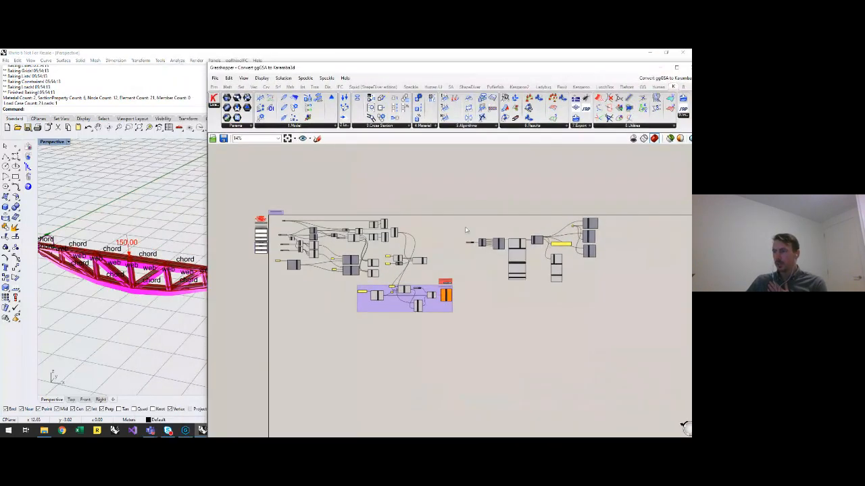
{"action": "scroll", "coordinate": [334, 249], "scroll_direction": "up", "scroll_amount": 2}
{"action": "right_click_drag", "start_coordinate": [334, 249], "coordinate": [354, 252]}
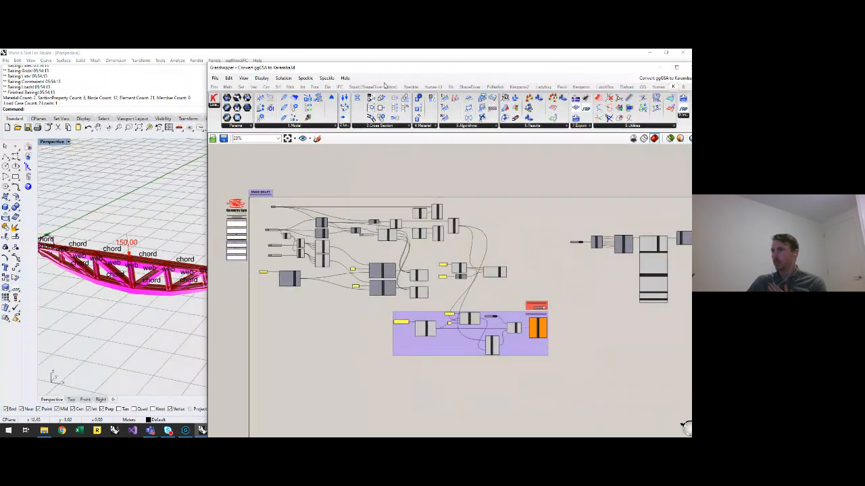
{"action": "left_click", "coordinate": [459, 88]}
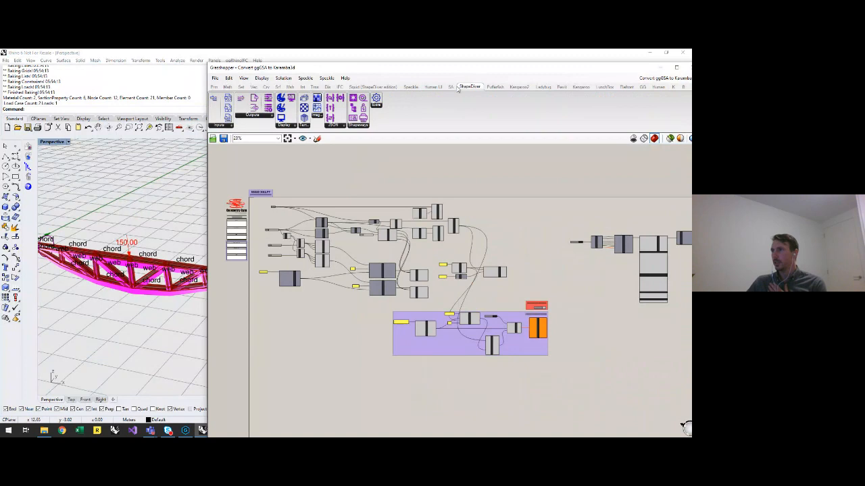
{"action": "left_click", "coordinate": [451, 87]}
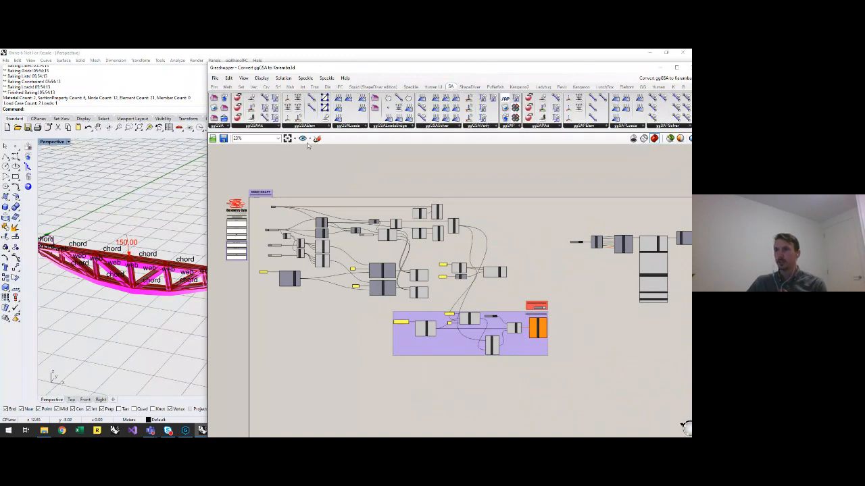
{"action": "right_click_drag", "start_coordinate": [323, 169], "coordinate": [332, 171]}
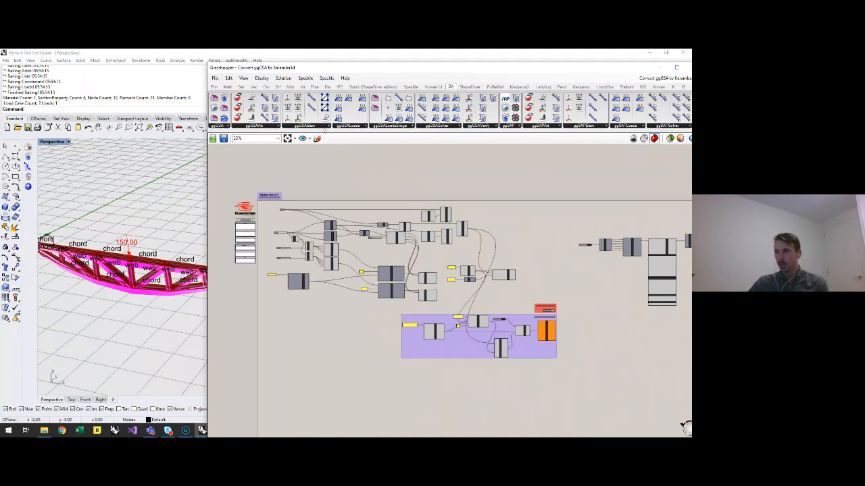
{"action": "left_click", "coordinate": [252, 127]}
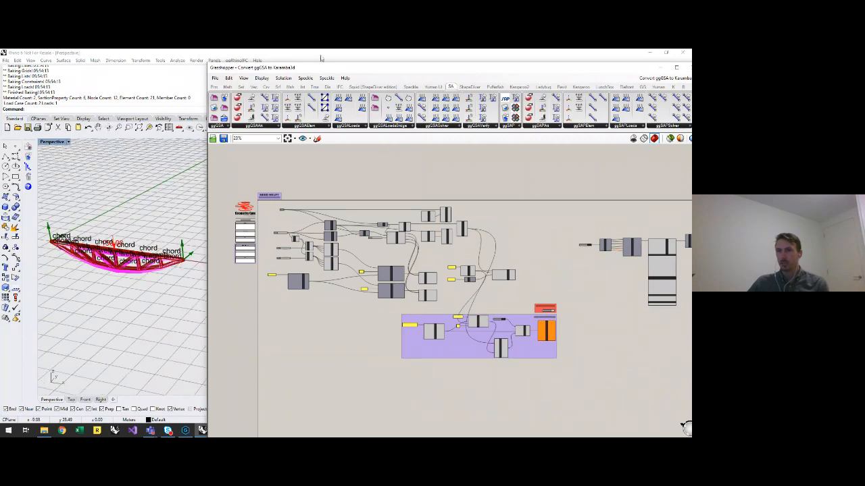
{"action": "left_click_drag", "start_coordinate": [309, 67], "coordinate": [404, 80]}
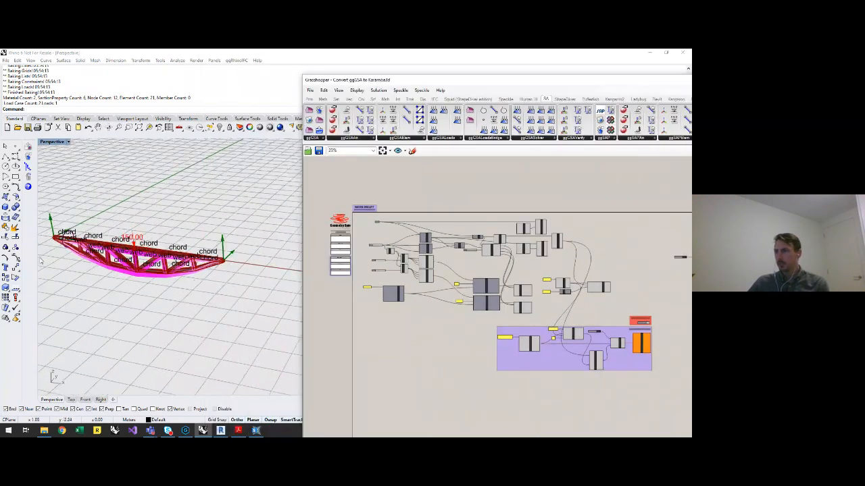
Step: Examine the ggGenerateUnivBeam profile components and follow their outputs to the truss generator and section property components
{"action": "scroll", "coordinate": [458, 248], "scroll_direction": "up", "scroll_amount": 3}
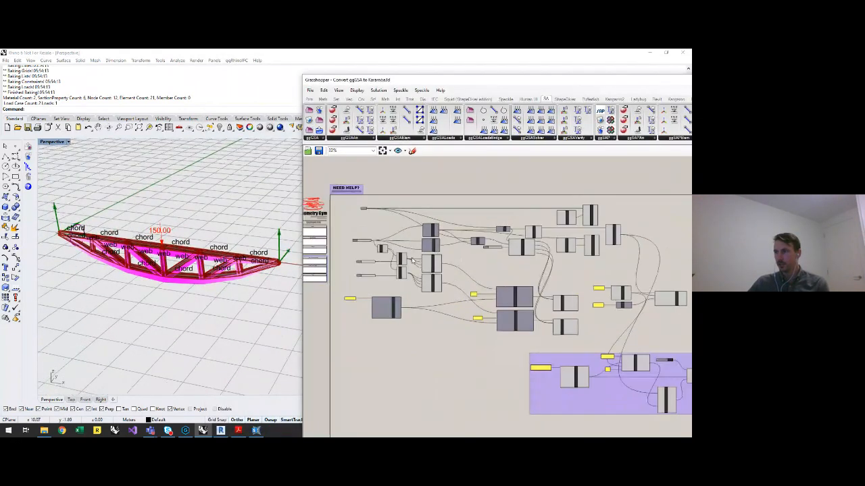
{"action": "scroll", "coordinate": [480, 280], "scroll_direction": "up", "scroll_amount": 3}
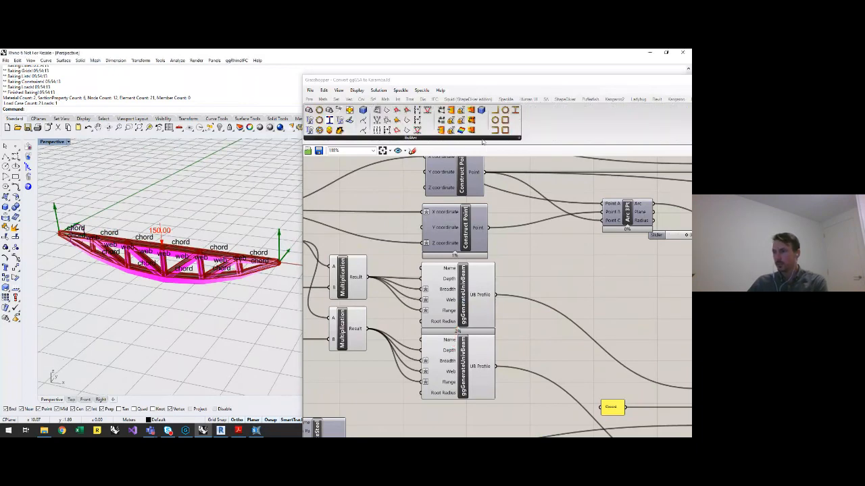
{"action": "left_click", "coordinate": [482, 140]}
{"action": "right_click_drag", "start_coordinate": [573, 371], "coordinate": [498, 367]}
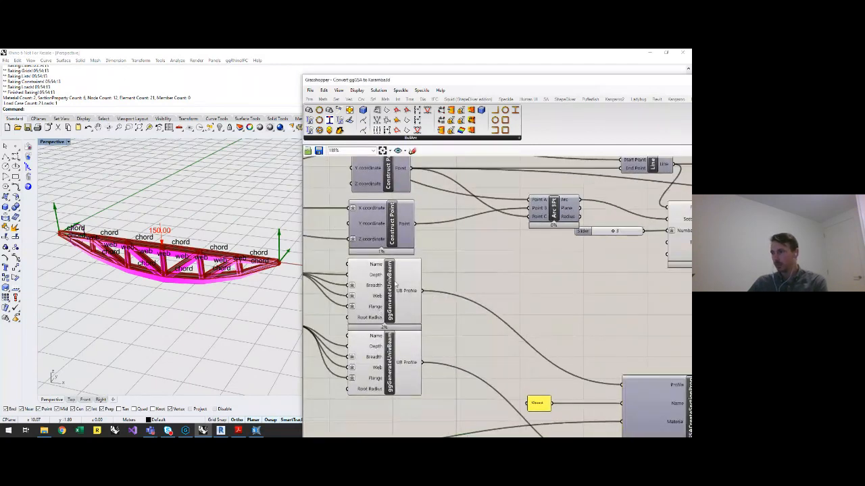
{"action": "scroll", "coordinate": [385, 301], "scroll_direction": "down", "scroll_amount": 2}
{"action": "right_click_drag", "start_coordinate": [580, 339], "coordinate": [499, 326]}
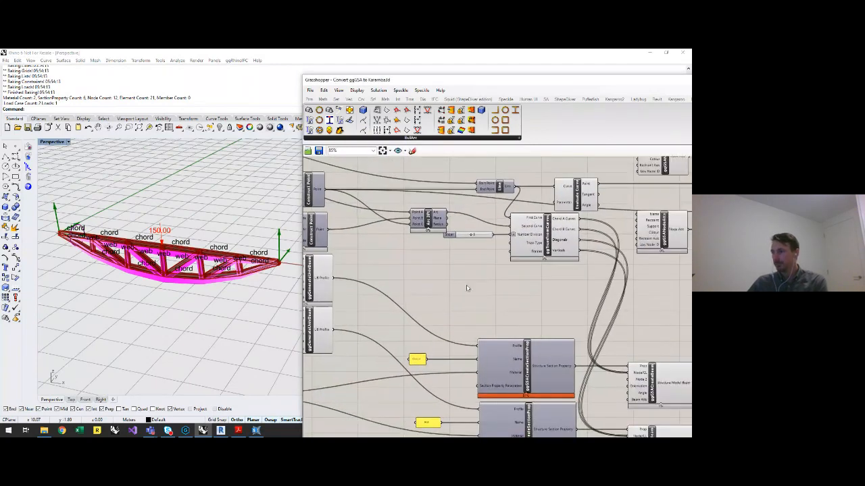
Step: Inspect the chord section property and the two ggGSACreateBeam components, highlighting the chord and web members each produces in Rhino
{"action": "left_click", "coordinate": [540, 385]}
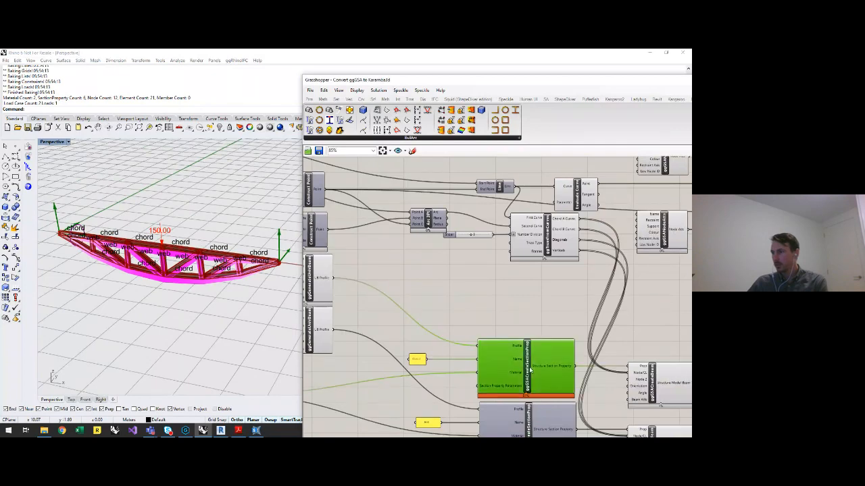
{"action": "left_click", "coordinate": [548, 326]}
{"action": "right_click_drag", "start_coordinate": [545, 308], "coordinate": [513, 267]}
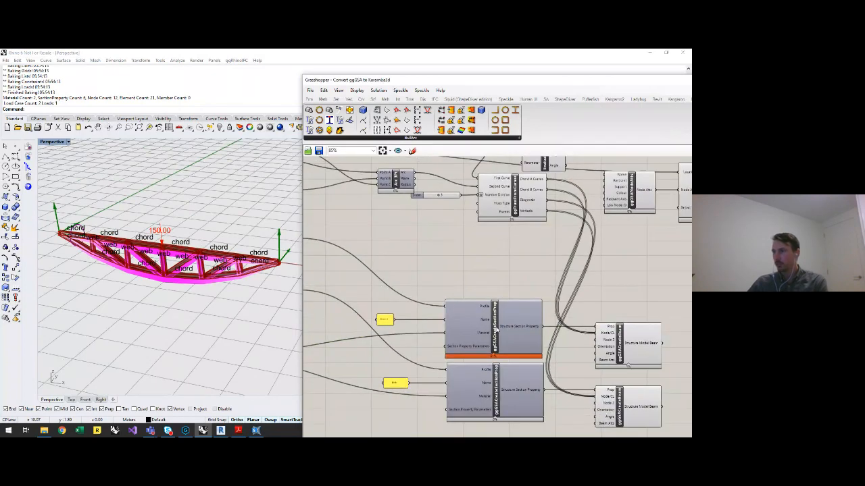
{"action": "scroll", "coordinate": [496, 329], "scroll_direction": "up", "scroll_amount": 3}
{"action": "scroll", "coordinate": [464, 295], "scroll_direction": "down", "scroll_amount": 2}
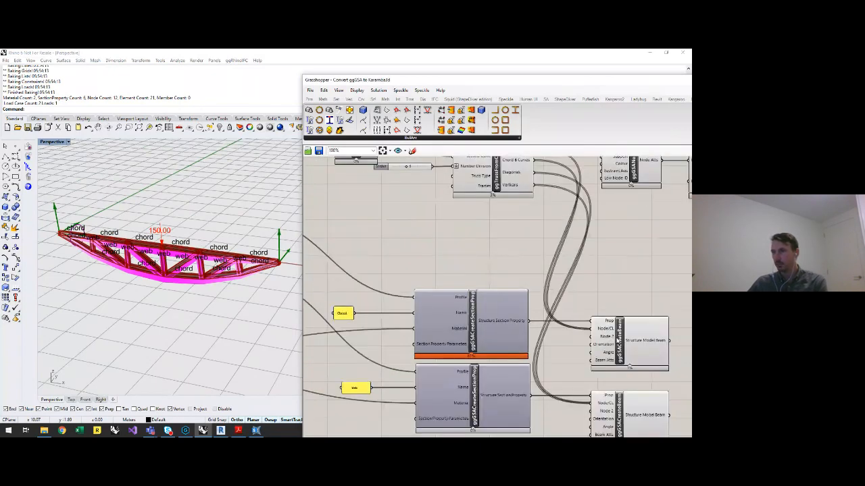
{"action": "left_click", "coordinate": [620, 342]}
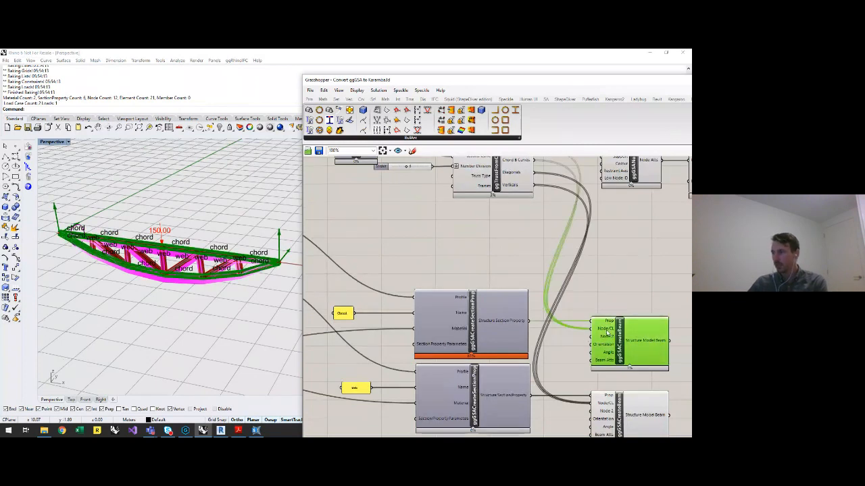
{"action": "mouse_move", "coordinate": [609, 323]}
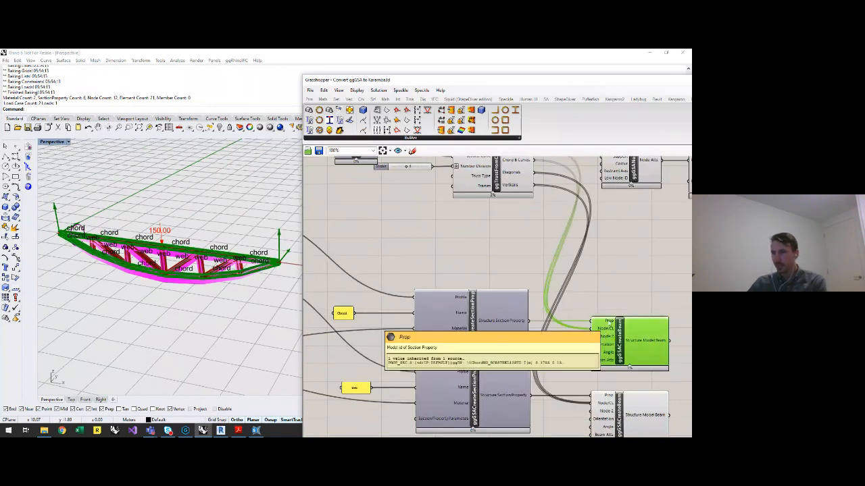
{"action": "left_click", "coordinate": [624, 401]}
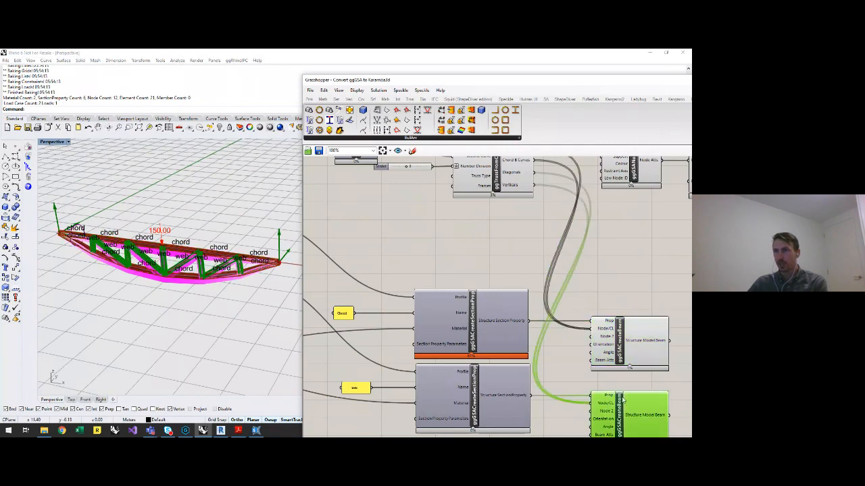
Step: Examine the node creation components and the Point Load case with its Unit Z load vector
{"action": "scroll", "coordinate": [464, 408], "scroll_direction": "down", "scroll_amount": 3}
{"action": "right_click_drag", "start_coordinate": [580, 323], "coordinate": [534, 363]}
{"action": "scroll", "coordinate": [674, 288], "scroll_direction": "up", "scroll_amount": 3}
{"action": "scroll", "coordinate": [539, 203], "scroll_direction": "down", "scroll_amount": 3}
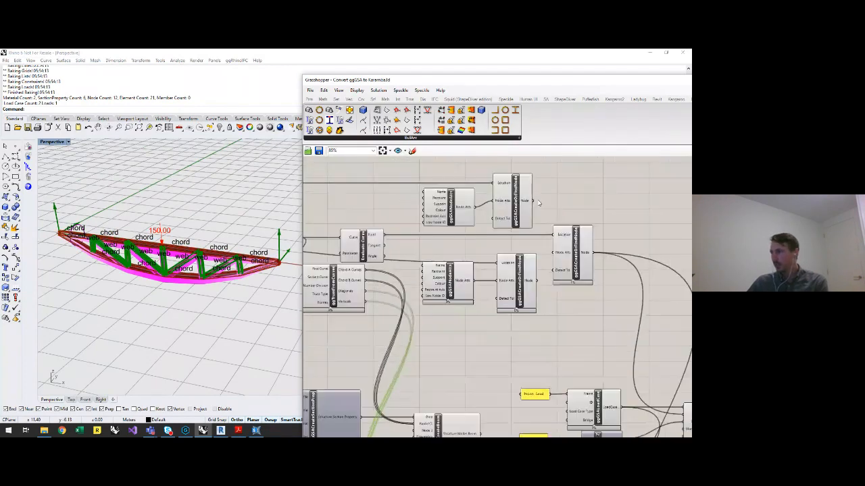
{"action": "right_click_drag", "start_coordinate": [582, 384], "coordinate": [539, 366]}
{"action": "scroll", "coordinate": [546, 349], "scroll_direction": "up", "scroll_amount": 6}
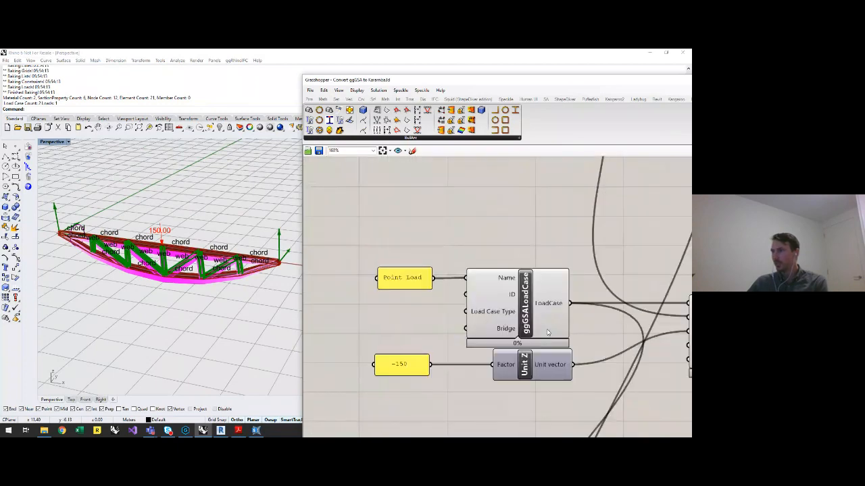
Step: Return to the node components and nudge the lower node attribute component down slightly
{"action": "scroll", "coordinate": [565, 343], "scroll_direction": "down", "scroll_amount": 4}
{"action": "right_click_drag", "start_coordinate": [407, 269], "coordinate": [505, 351]}
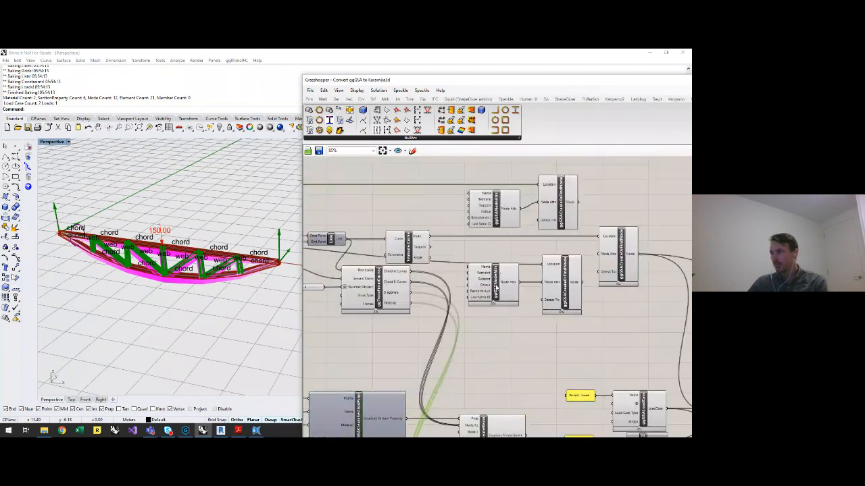
{"action": "left_click_drag", "start_coordinate": [495, 287], "coordinate": [496, 295]}
{"action": "left_click", "coordinate": [518, 352]}
{"action": "scroll", "coordinate": [475, 236], "scroll_direction": "down", "scroll_amount": 3}
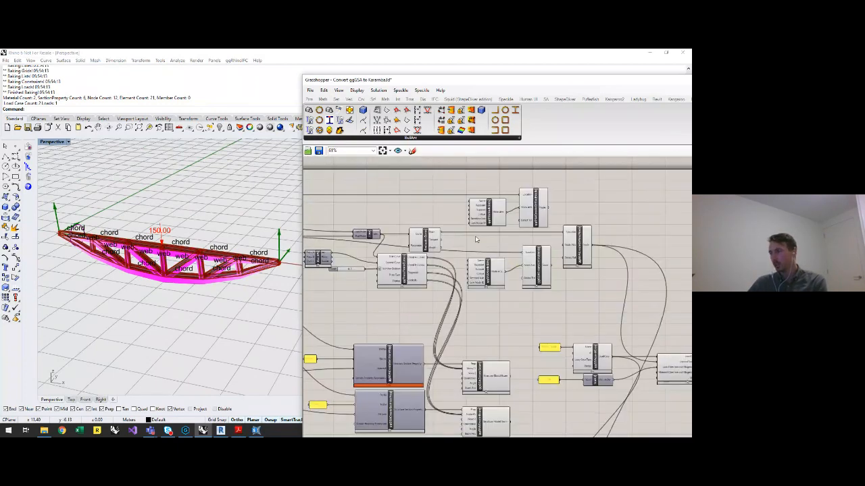
{"action": "right_click_drag", "start_coordinate": [523, 322], "coordinate": [499, 274]}
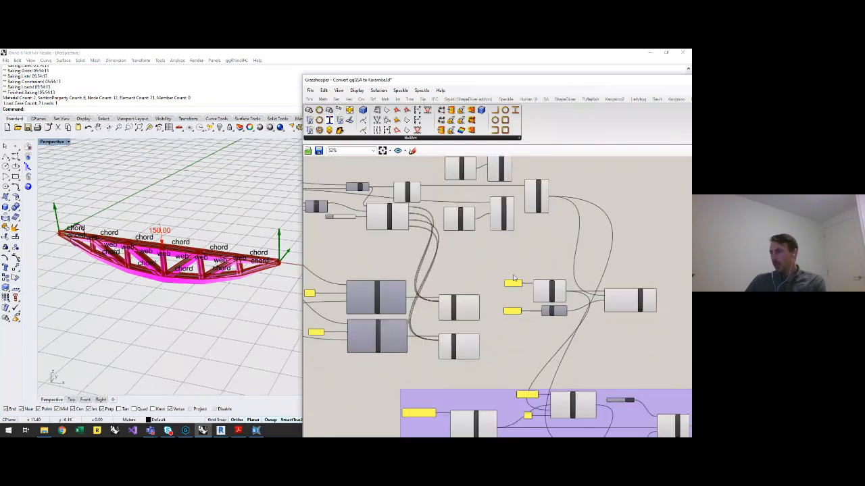
Step: Examine the Point Load case and the node load component it feeds, along with their connections to the surrounding definition
{"action": "scroll", "coordinate": [520, 277], "scroll_direction": "down", "scroll_amount": 2}
{"action": "right_click_drag", "start_coordinate": [622, 326], "coordinate": [603, 345]}
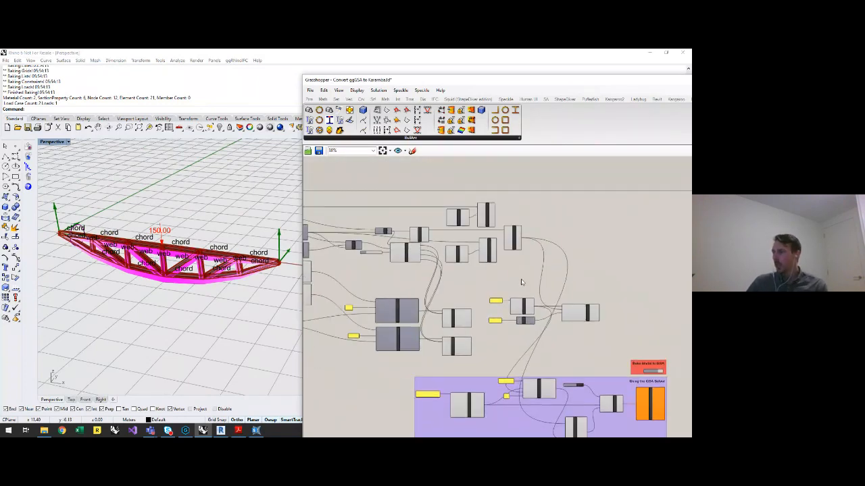
{"action": "scroll", "coordinate": [520, 279], "scroll_direction": "up", "scroll_amount": 4}
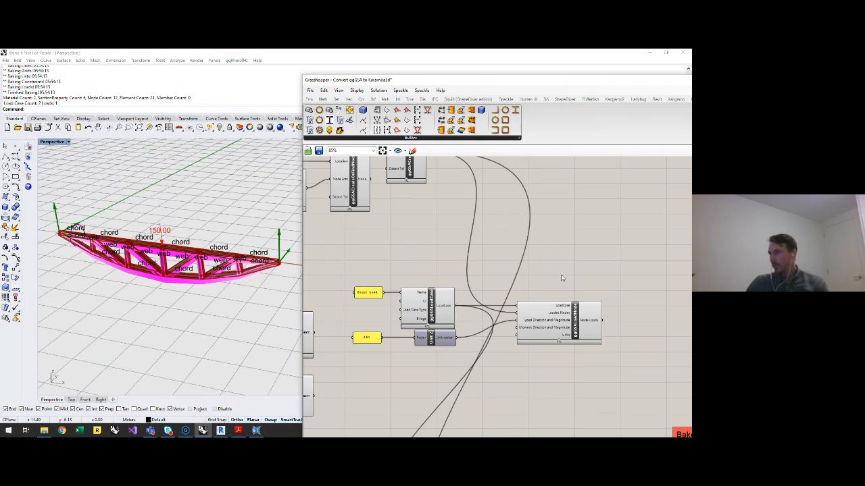
{"action": "scroll", "coordinate": [560, 278], "scroll_direction": "down", "scroll_amount": 5}
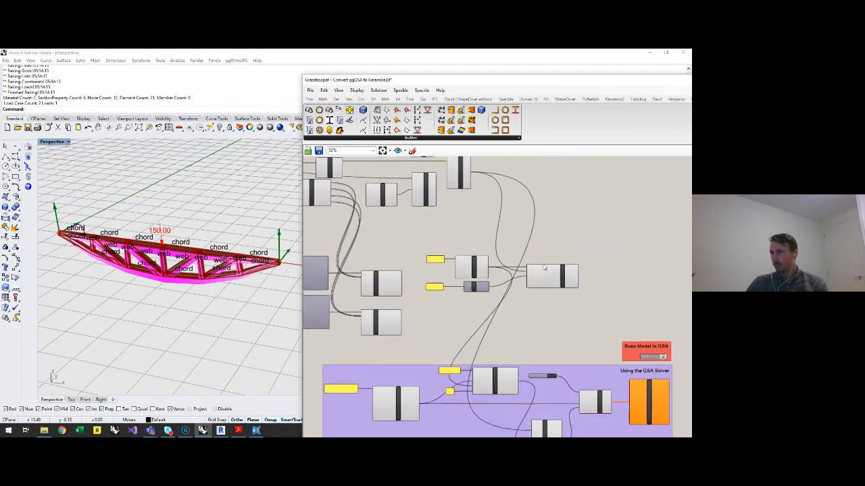
{"action": "scroll", "coordinate": [559, 343], "scroll_direction": "up", "scroll_amount": 2}
{"action": "scroll", "coordinate": [579, 220], "scroll_direction": "up", "scroll_amount": 1}
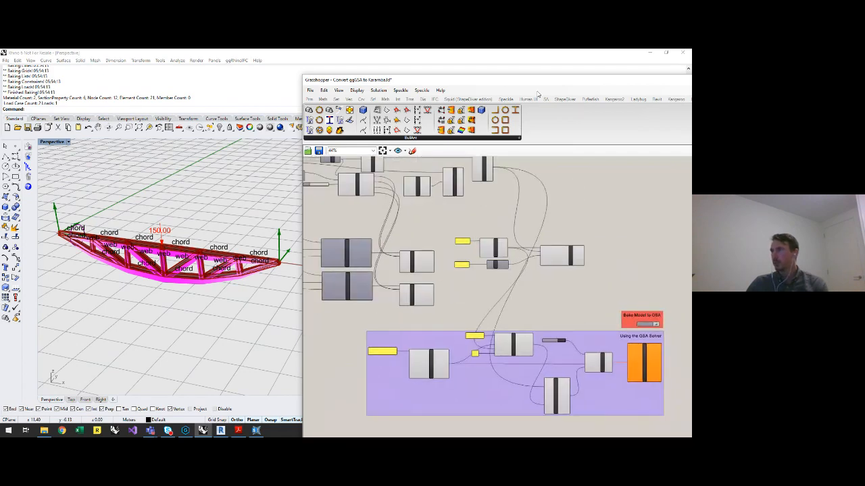
Step: Shift the Grasshopper window over Rhino to expose more of its canvas and list the ggGSA components
{"action": "left_click_drag", "start_coordinate": [565, 83], "coordinate": [507, 75]}
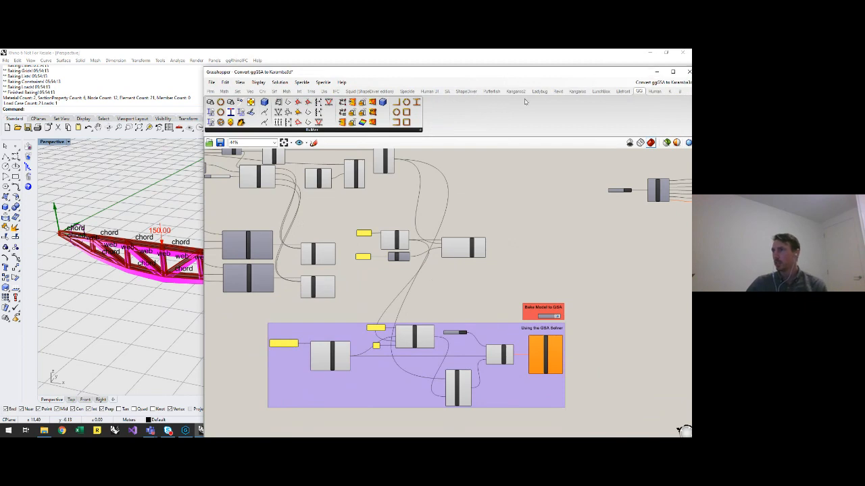
{"action": "left_click", "coordinate": [447, 92]}
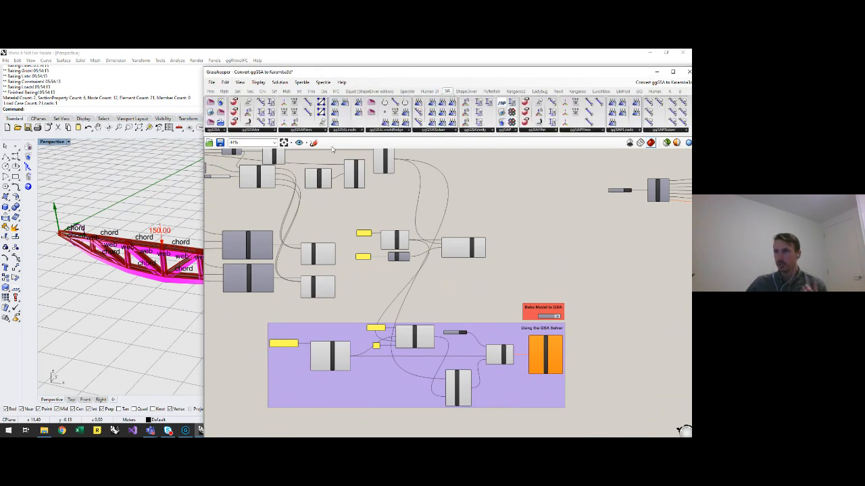
{"action": "left_click", "coordinate": [219, 130]}
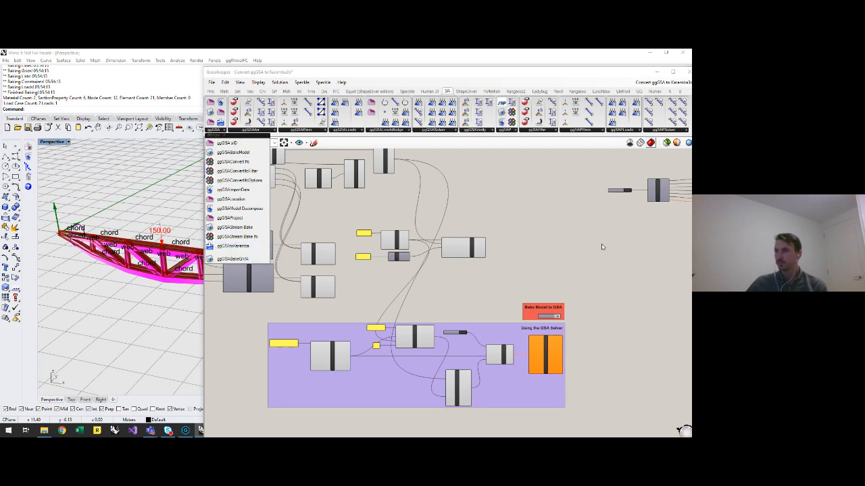
Step: Inspect the ggGSAtoKaramba component, its Boolean Toggle and the outputs it feeds into the Karamba3D Assemble Model component
{"action": "right_click_drag", "start_coordinate": [643, 243], "coordinate": [456, 309]}
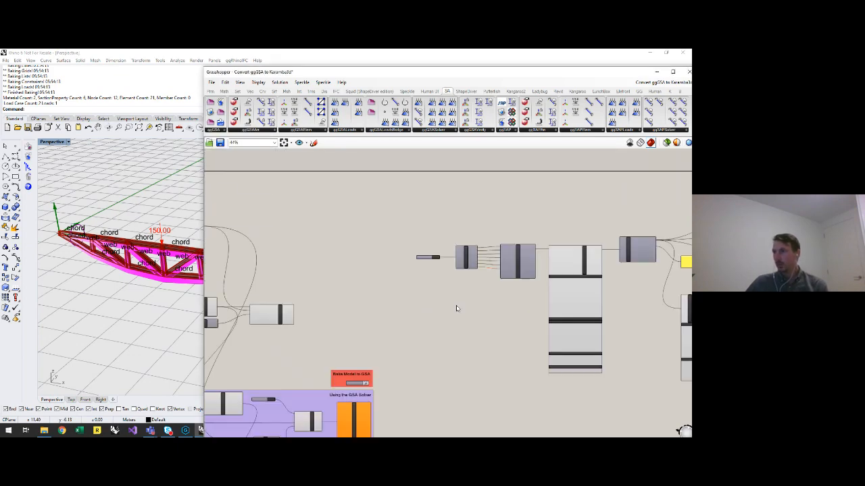
{"action": "scroll", "coordinate": [456, 309], "scroll_direction": "up", "scroll_amount": 6}
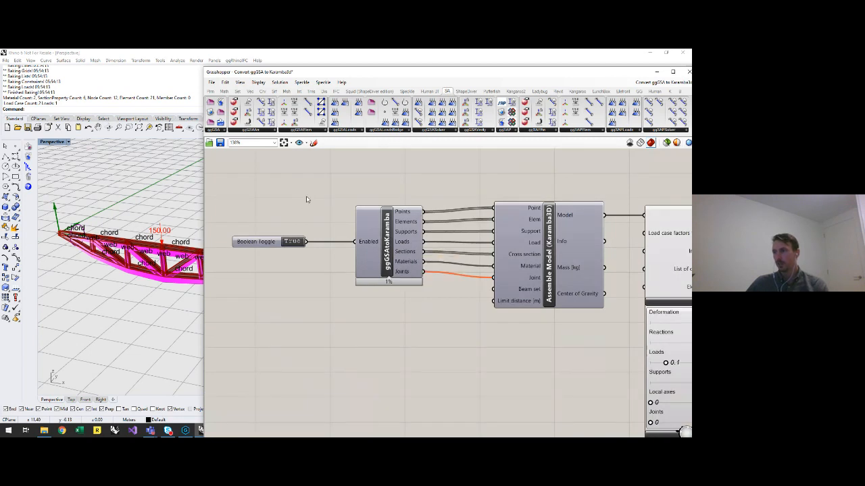
{"action": "right_click_drag", "start_coordinate": [304, 195], "coordinate": [373, 228]}
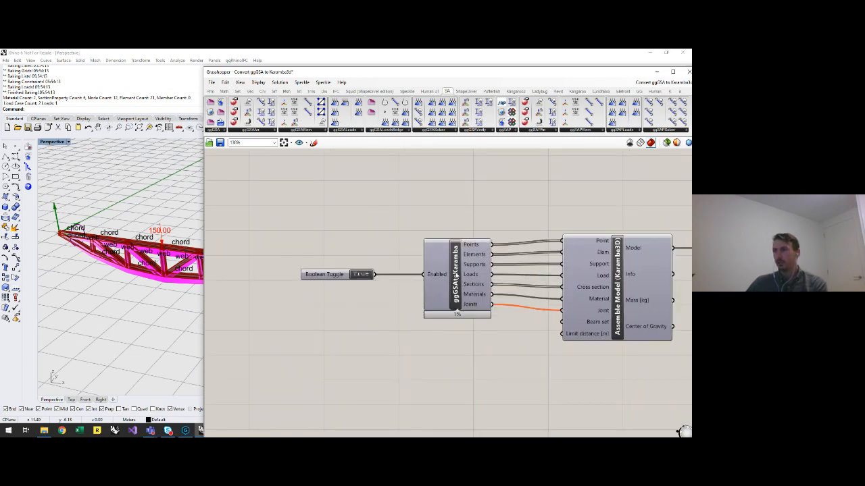
{"action": "scroll", "coordinate": [582, 216], "scroll_direction": "down", "scroll_amount": 1}
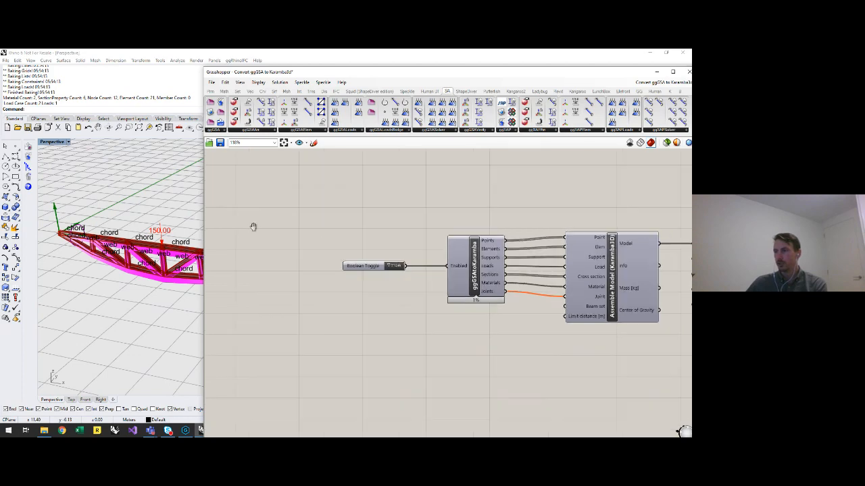
{"action": "right_click_drag", "start_coordinate": [253, 227], "coordinate": [541, 244]}
{"action": "scroll", "coordinate": [564, 252], "scroll_direction": "down", "scroll_amount": 6}
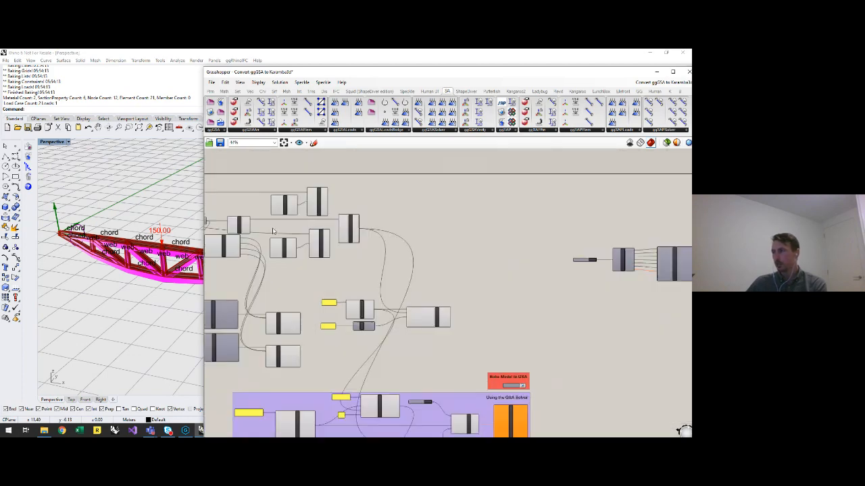
{"action": "right_click_drag", "start_coordinate": [628, 253], "coordinate": [443, 266]}
{"action": "scroll", "coordinate": [444, 265], "scroll_direction": "up", "scroll_amount": 7}
{"action": "left_click", "coordinate": [443, 265]}
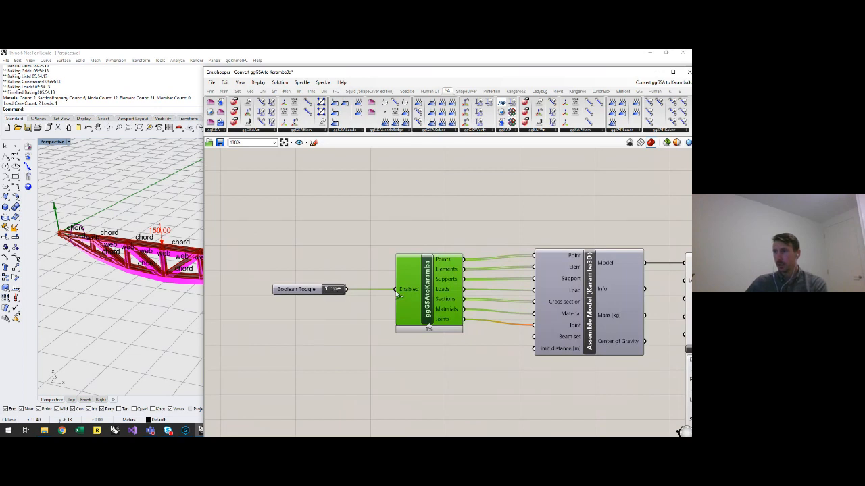
{"action": "mouse_move", "coordinate": [408, 294]}
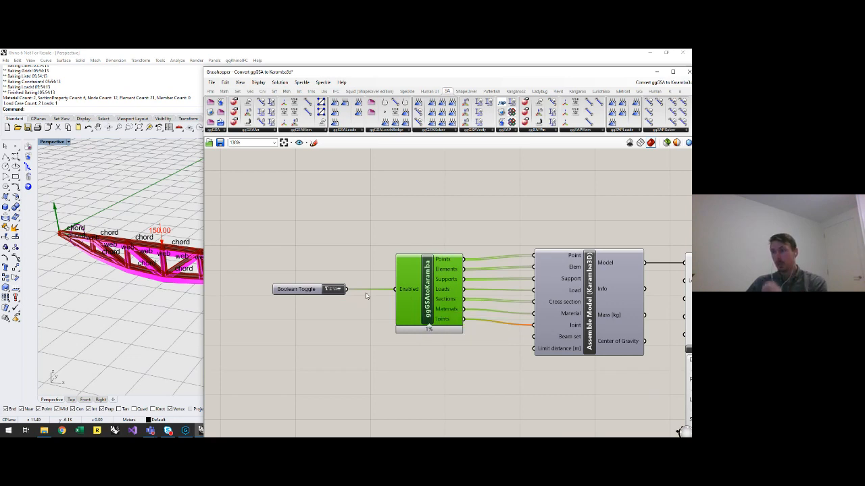
{"action": "scroll", "coordinate": [416, 241], "scroll_direction": "down", "scroll_amount": 1}
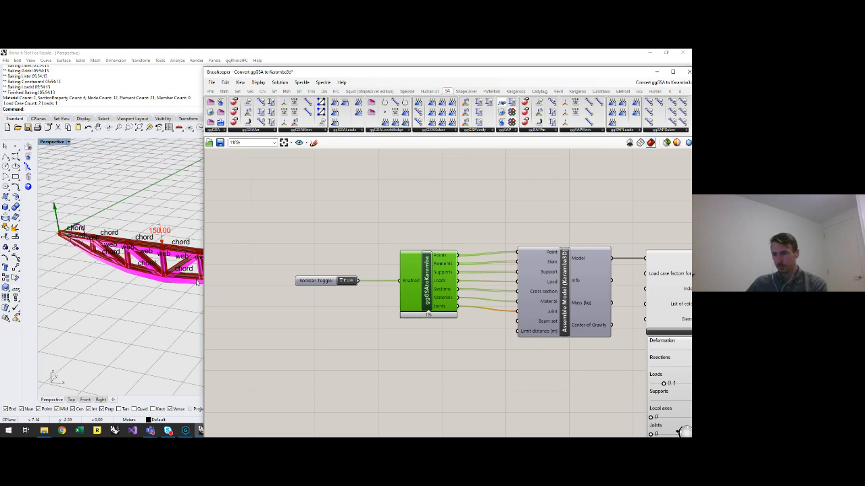
Step: Select the Karamba3D Model View component and examine its display scales, tags and connection to Analyze
{"action": "scroll", "coordinate": [97, 286], "scroll_direction": "down", "scroll_amount": 5}
{"action": "scroll", "coordinate": [147, 280], "scroll_direction": "up", "scroll_amount": 3}
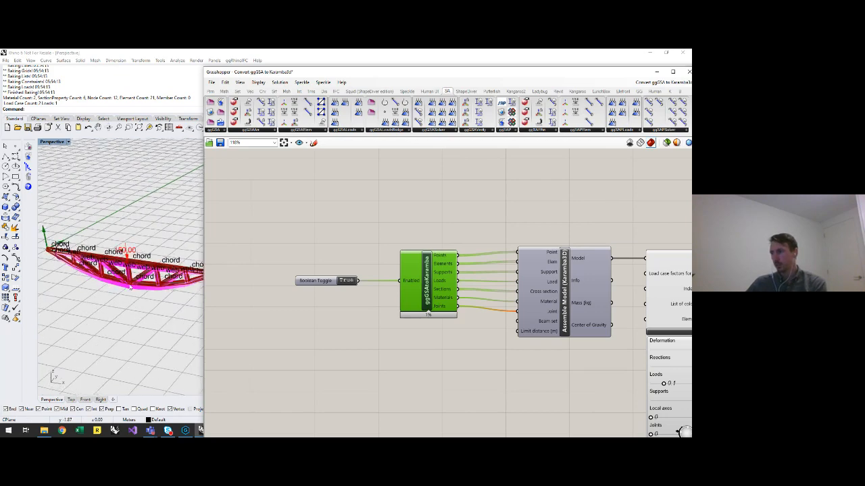
{"action": "right_click_drag", "start_coordinate": [538, 230], "coordinate": [434, 236]}
{"action": "scroll", "coordinate": [433, 237], "scroll_direction": "down", "scroll_amount": 4}
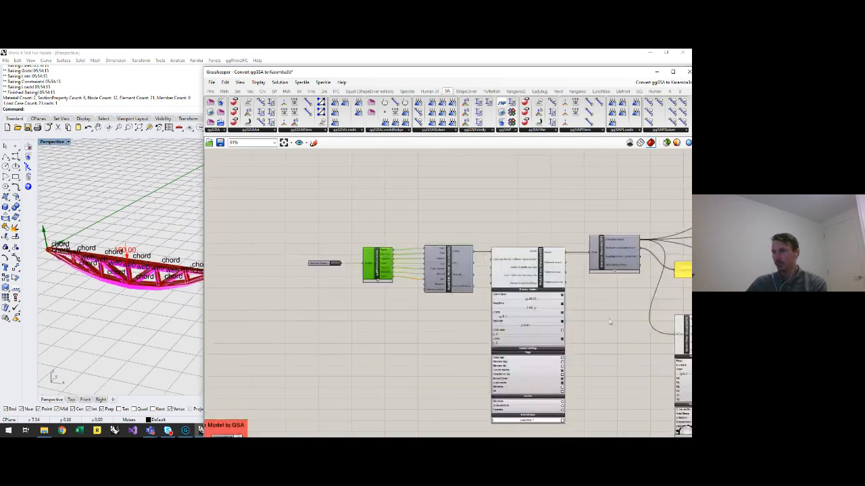
{"action": "right_click_drag", "start_coordinate": [610, 322], "coordinate": [562, 305]}
{"action": "scroll", "coordinate": [548, 228], "scroll_direction": "up", "scroll_amount": 3}
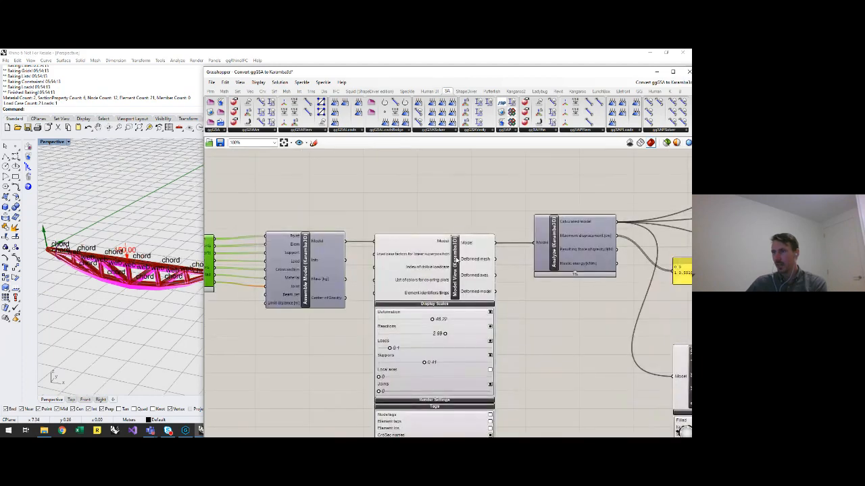
{"action": "left_click_drag", "start_coordinate": [457, 260], "coordinate": [465, 260]}
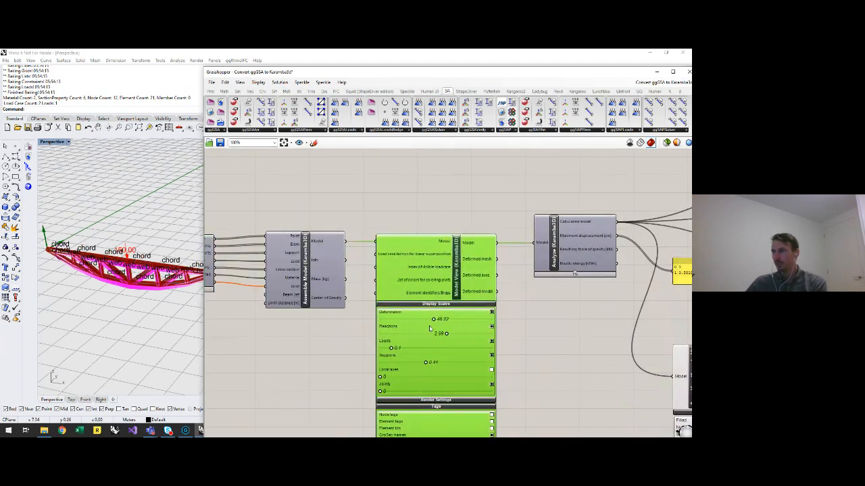
{"action": "scroll", "coordinate": [486, 216], "scroll_direction": "down", "scroll_amount": 1}
{"action": "scroll", "coordinate": [483, 215], "scroll_direction": "down", "scroll_amount": 1}
{"action": "scroll", "coordinate": [512, 412], "scroll_direction": "up", "scroll_amount": 1}
Step: Examine the labelled truss and its supports from end to end in the Rhino perspective view
{"action": "right_click_drag", "start_coordinate": [135, 353], "coordinate": [131, 331]}
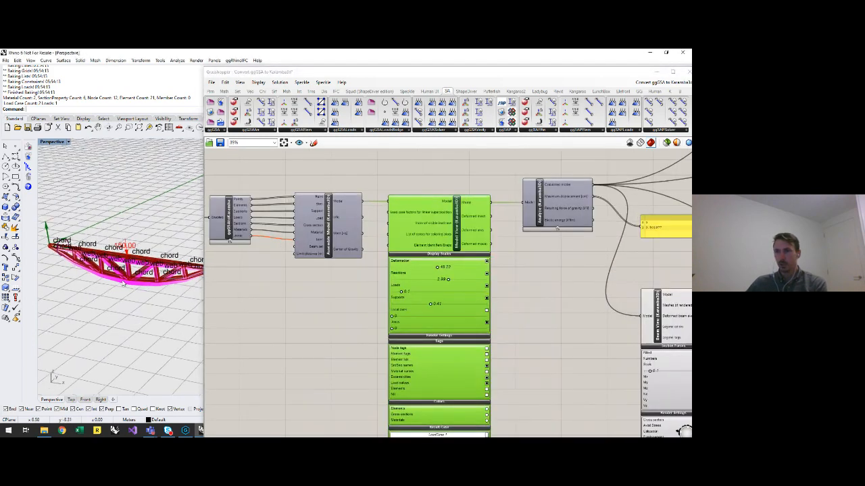
{"action": "scroll", "coordinate": [124, 253], "scroll_direction": "up", "scroll_amount": 4}
{"action": "scroll", "coordinate": [123, 254], "scroll_direction": "up", "scroll_amount": 3}
{"action": "scroll", "coordinate": [81, 297], "scroll_direction": "down", "scroll_amount": 6}
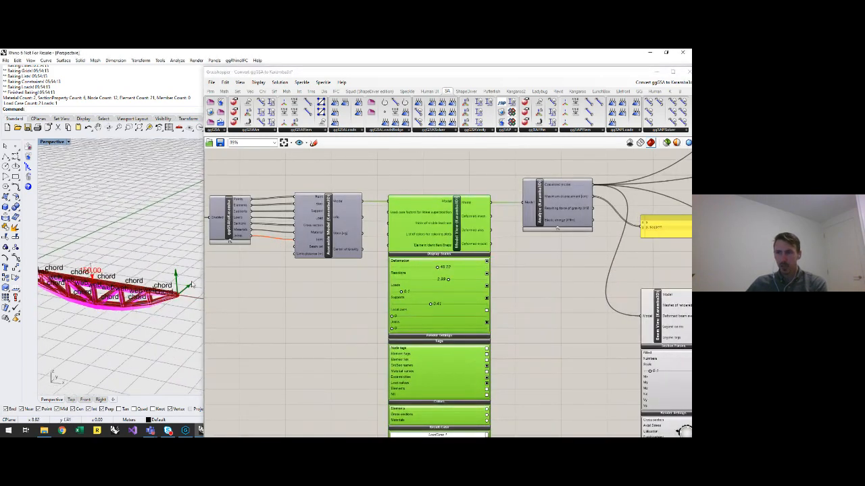
{"action": "right_click_drag", "start_coordinate": [183, 281], "coordinate": [172, 283]}
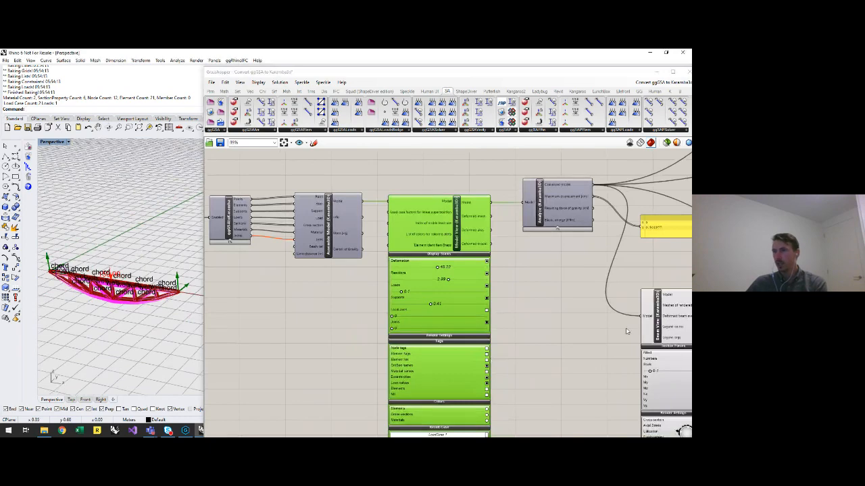
Step: Move the panel showing the Analyze component's maximum displacement slightly lower on the canvas
{"action": "right_click_drag", "start_coordinate": [625, 327], "coordinate": [600, 328]}
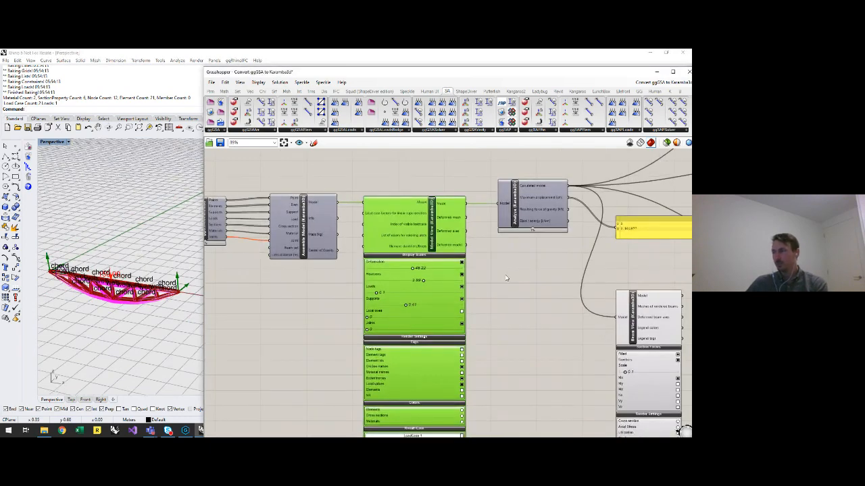
{"action": "scroll", "coordinate": [512, 271], "scroll_direction": "down", "scroll_amount": 2}
{"action": "scroll", "coordinate": [606, 236], "scroll_direction": "up", "scroll_amount": 3}
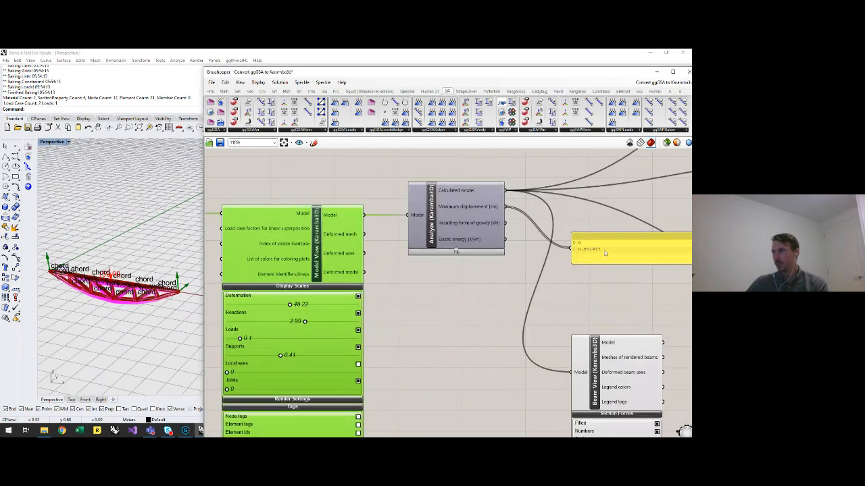
{"action": "left_click", "coordinate": [592, 242]}
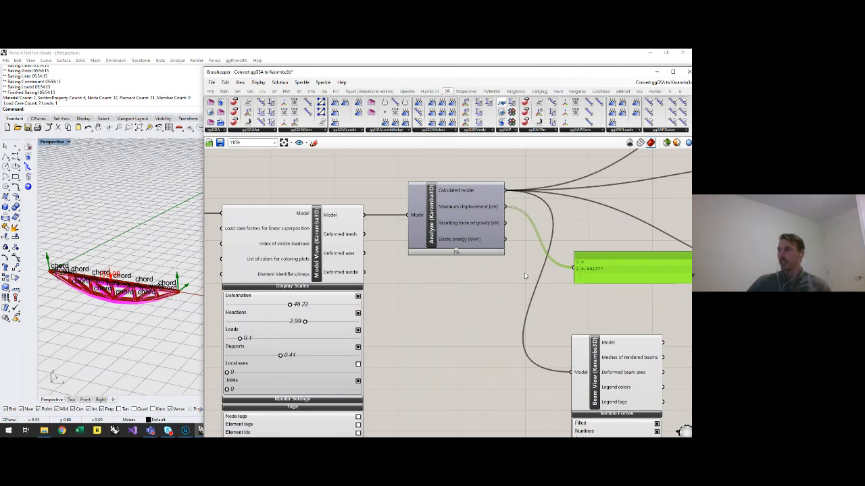
{"action": "scroll", "coordinate": [525, 276], "scroll_direction": "down", "scroll_amount": 2}
{"action": "left_click", "coordinate": [608, 228]}
Step: Review the GSA solver group and trace how the load case and nodes connect to its analysis components
{"action": "scroll", "coordinate": [595, 233], "scroll_direction": "down", "scroll_amount": 3}
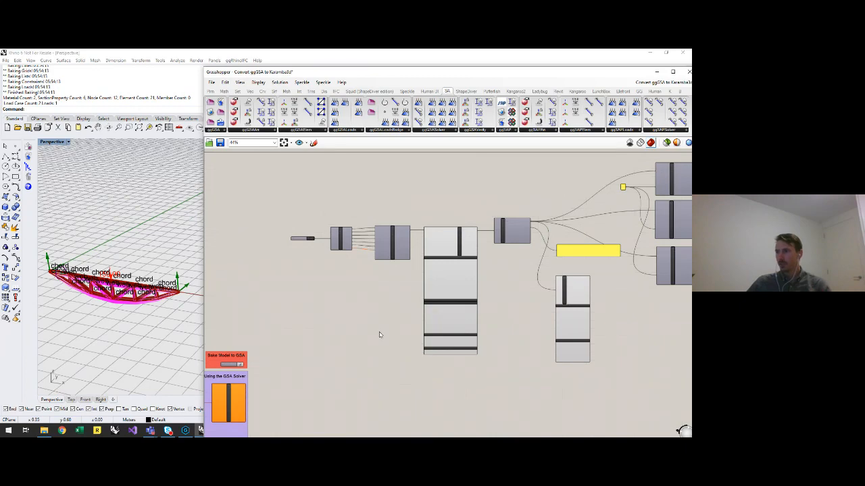
{"action": "scroll", "coordinate": [380, 335], "scroll_direction": "down", "scroll_amount": 1}
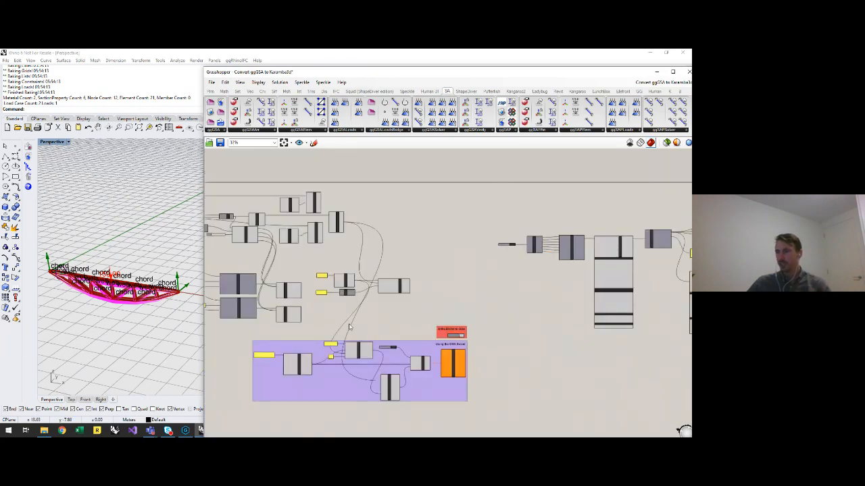
{"action": "scroll", "coordinate": [396, 331], "scroll_direction": "up", "scroll_amount": 2}
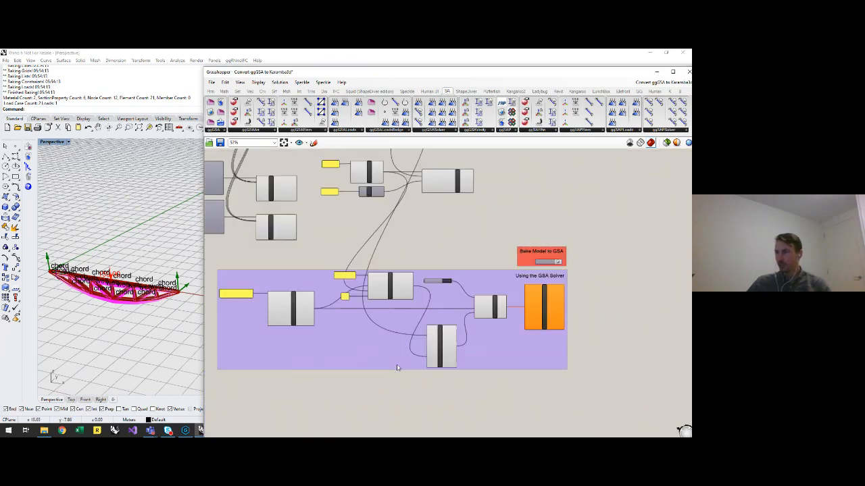
{"action": "right_click_drag", "start_coordinate": [442, 228], "coordinate": [476, 279]}
{"action": "scroll", "coordinate": [430, 211], "scroll_direction": "up", "scroll_amount": 2}
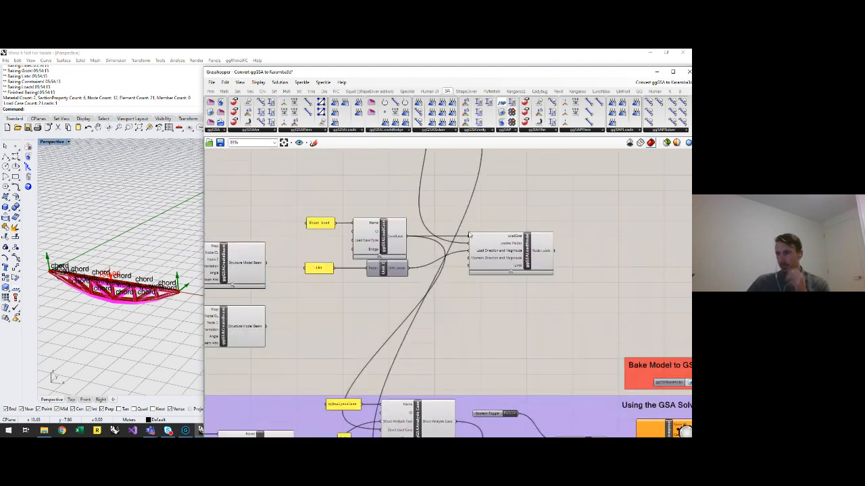
{"action": "scroll", "coordinate": [364, 303], "scroll_direction": "down", "scroll_amount": 2}
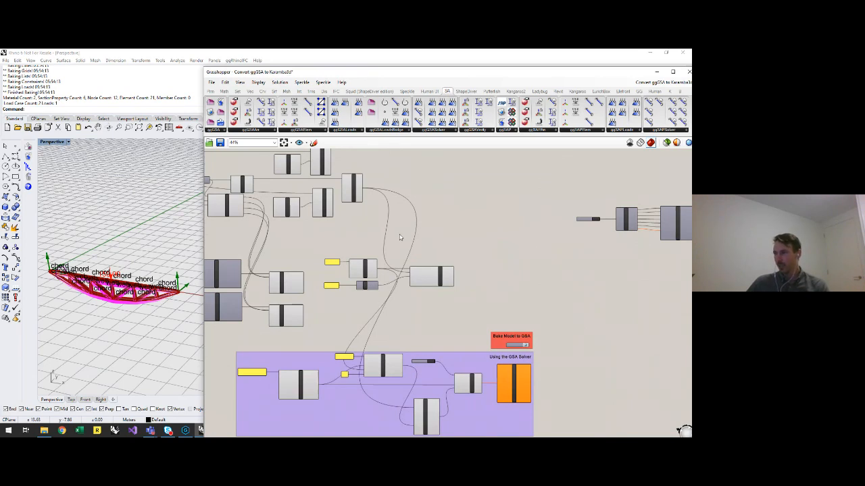
{"action": "right_click_drag", "start_coordinate": [663, 298], "coordinate": [634, 268]}
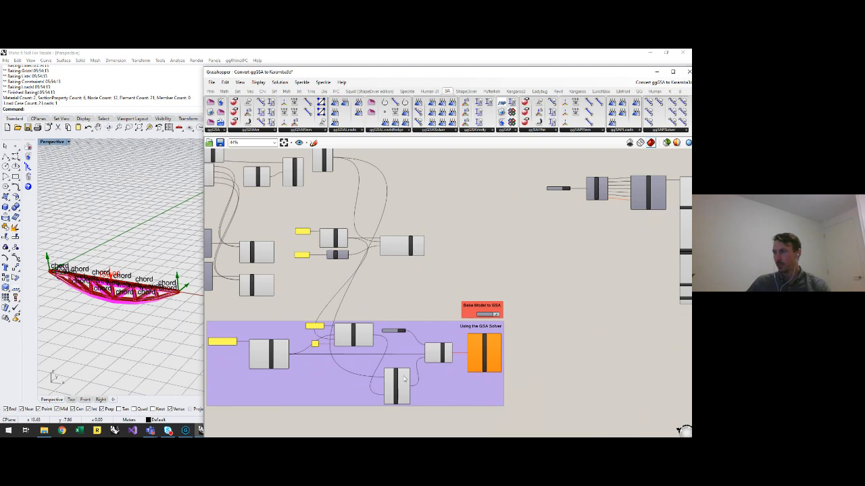
Step: Examine how the Karamba3D Analyze component feeds the displacement panel, Beam View and nodal result components
{"action": "right_click_drag", "start_coordinate": [606, 315], "coordinate": [512, 305]}
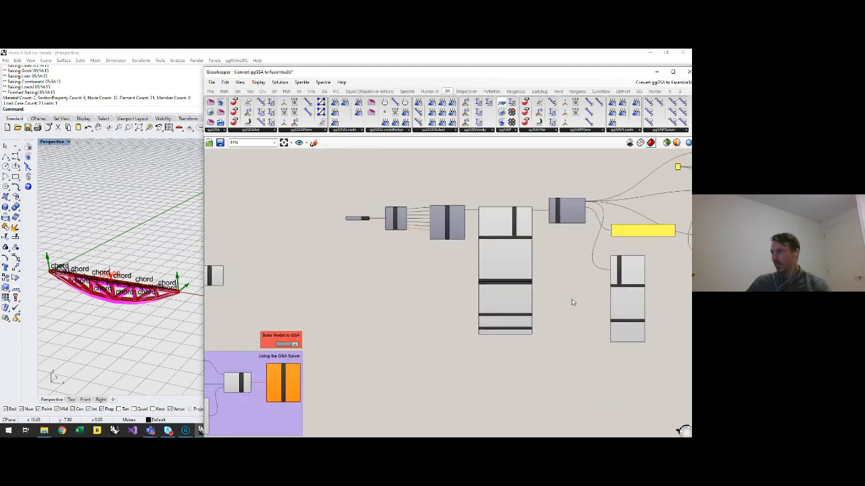
{"action": "right_click_drag", "start_coordinate": [572, 301], "coordinate": [449, 327]}
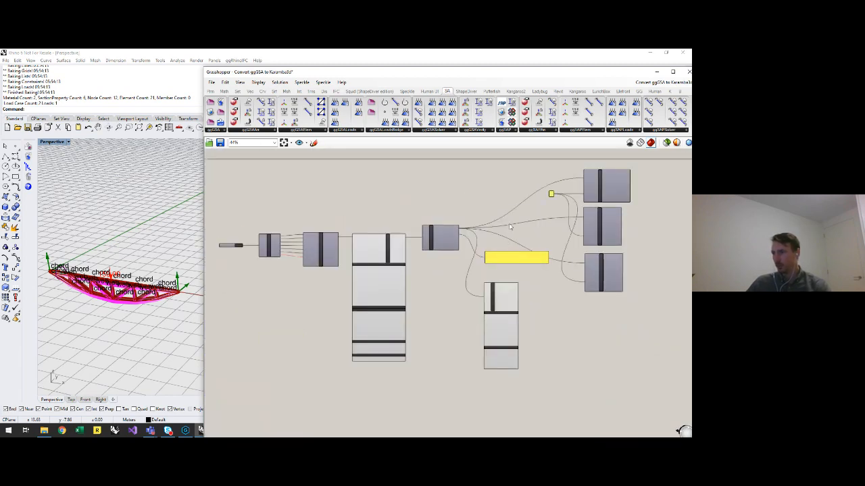
{"action": "scroll", "coordinate": [510, 227], "scroll_direction": "up", "scroll_amount": 3}
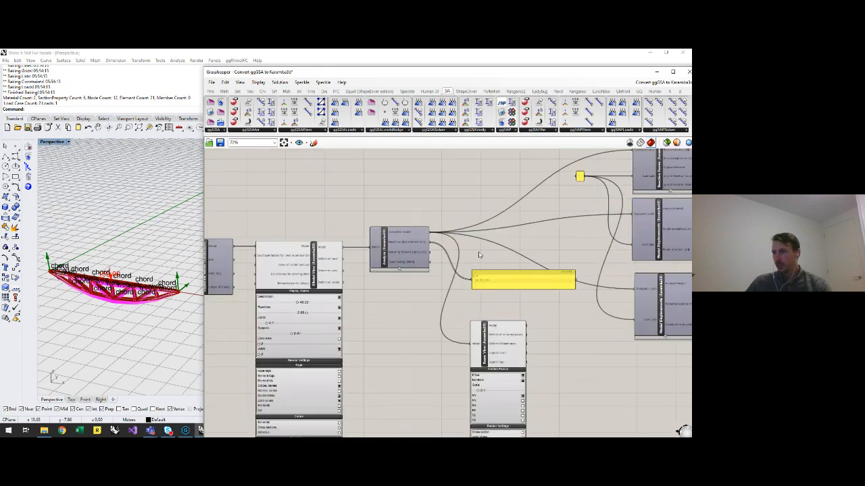
Step: Return to the GSA solver group and inspect its static analysis task, analysis case, displacement query and solver toggle
{"action": "scroll", "coordinate": [572, 225], "scroll_direction": "down", "scroll_amount": 4}
{"action": "right_click_drag", "start_coordinate": [300, 377], "coordinate": [581, 327]}
{"action": "scroll", "coordinate": [434, 301], "scroll_direction": "up", "scroll_amount": 3}
{"action": "right_click_drag", "start_coordinate": [434, 301], "coordinate": [469, 220]}
{"action": "scroll", "coordinate": [468, 220], "scroll_direction": "up", "scroll_amount": 2}
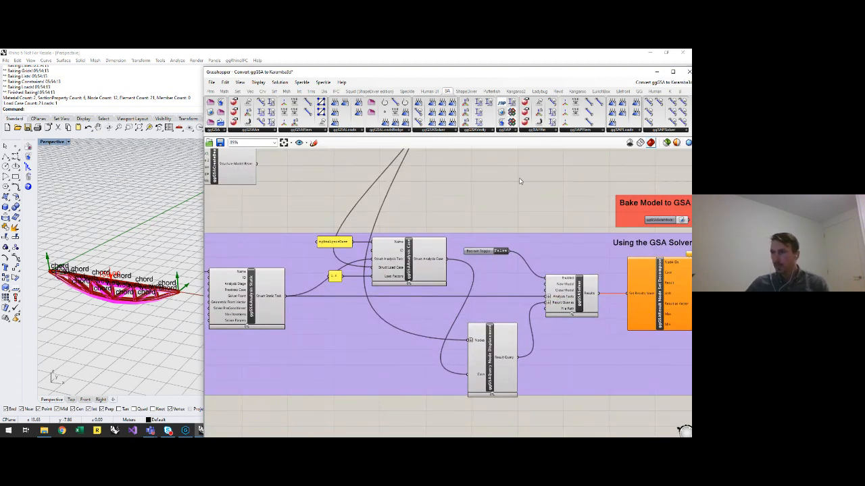
Step: Set the truss span slider feeding the Construct Point components to 12
{"action": "scroll", "coordinate": [534, 308], "scroll_direction": "down", "scroll_amount": 1}
{"action": "scroll", "coordinate": [534, 308], "scroll_direction": "down", "scroll_amount": 1}
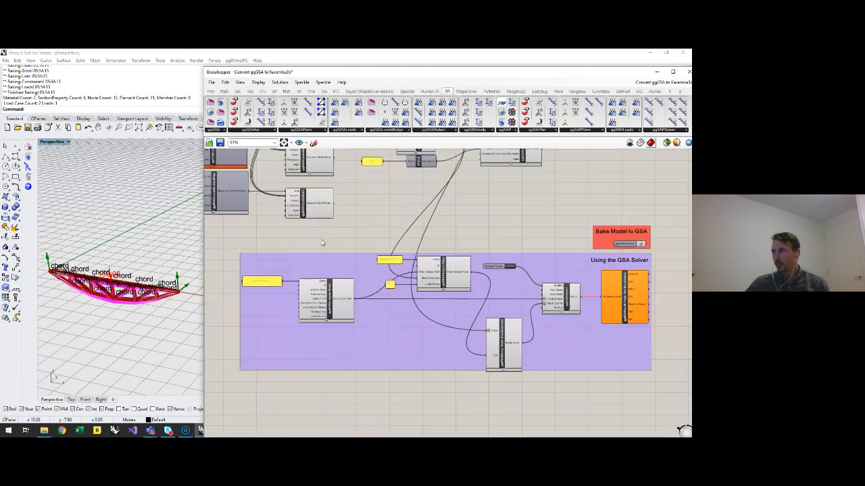
{"action": "right_click_drag", "start_coordinate": [324, 242], "coordinate": [531, 299]}
{"action": "scroll", "coordinate": [531, 299], "scroll_direction": "down", "scroll_amount": 3}
{"action": "right_click_drag", "start_coordinate": [283, 208], "coordinate": [316, 249]}
{"action": "scroll", "coordinate": [316, 249], "scroll_direction": "up", "scroll_amount": 3}
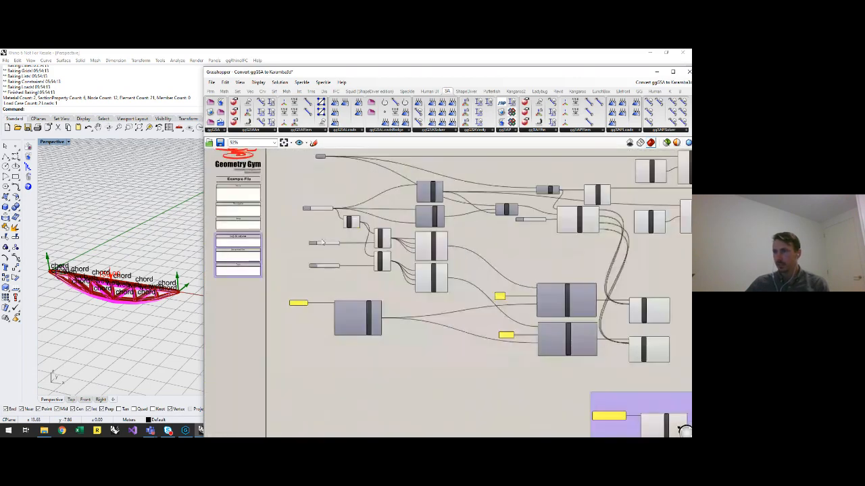
{"action": "scroll", "coordinate": [329, 280], "scroll_direction": "down", "scroll_amount": 1}
{"action": "scroll", "coordinate": [328, 280], "scroll_direction": "down", "scroll_amount": 1}
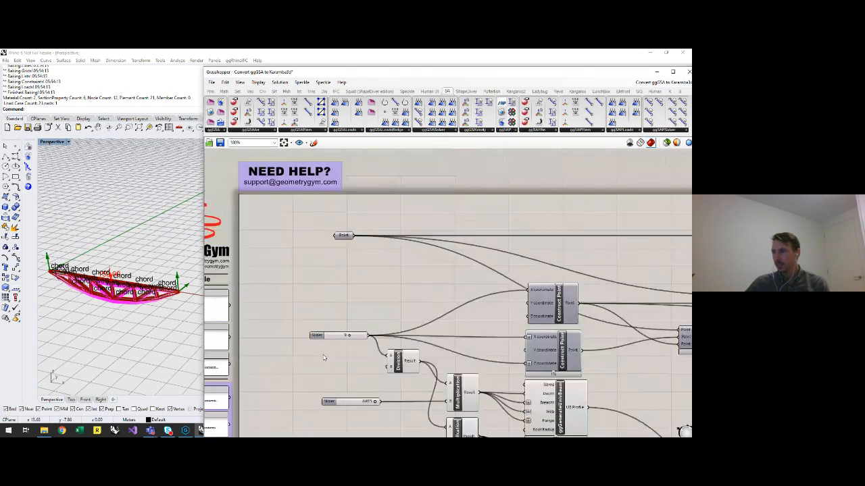
{"action": "scroll", "coordinate": [347, 331], "scroll_direction": "up", "scroll_amount": 3}
{"action": "left_click_drag", "start_coordinate": [350, 334], "coordinate": [362, 335]}
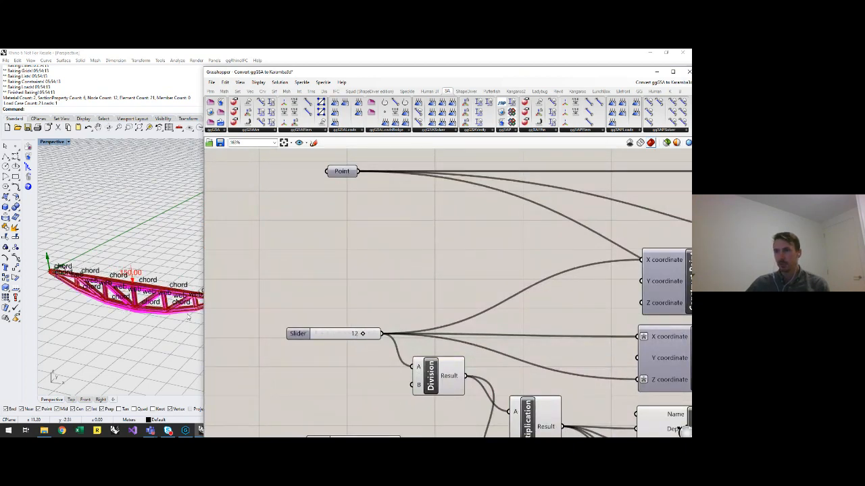
Step: Check the lengthened truss in the model view and set the span slider back to 9
{"action": "scroll", "coordinate": [95, 281], "scroll_direction": "down", "scroll_amount": 3}
{"action": "scroll", "coordinate": [100, 239], "scroll_direction": "up", "scroll_amount": 1}
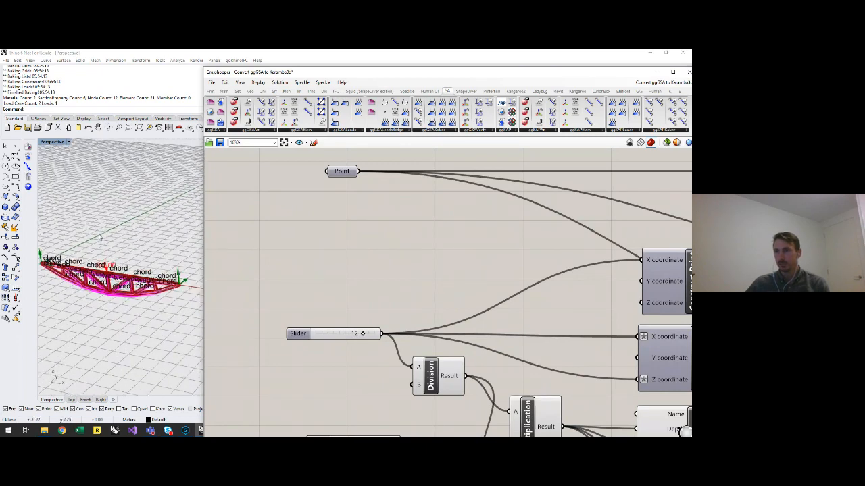
{"action": "left_click_drag", "start_coordinate": [363, 334], "coordinate": [350, 334]}
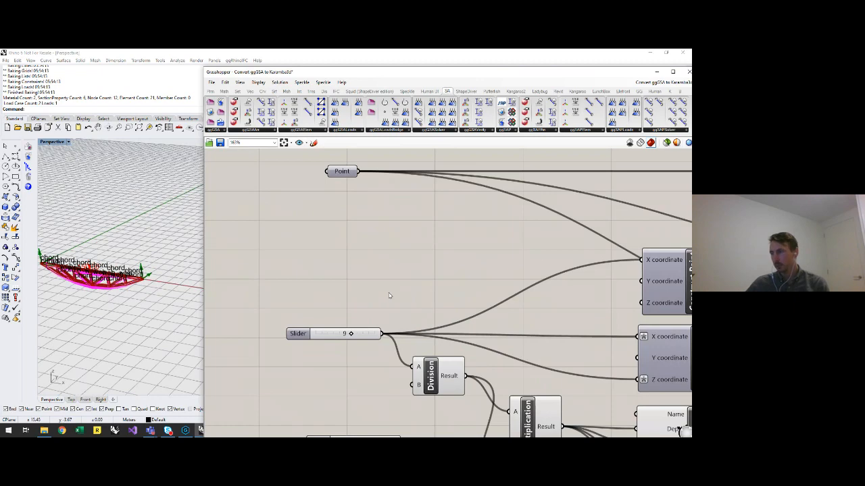
Step: Set the GSA solver's Boolean Toggle to True and shift the ggGSAQuery Node Displacement component slightly within its group
{"action": "scroll", "coordinate": [379, 275], "scroll_direction": "down", "scroll_amount": 3}
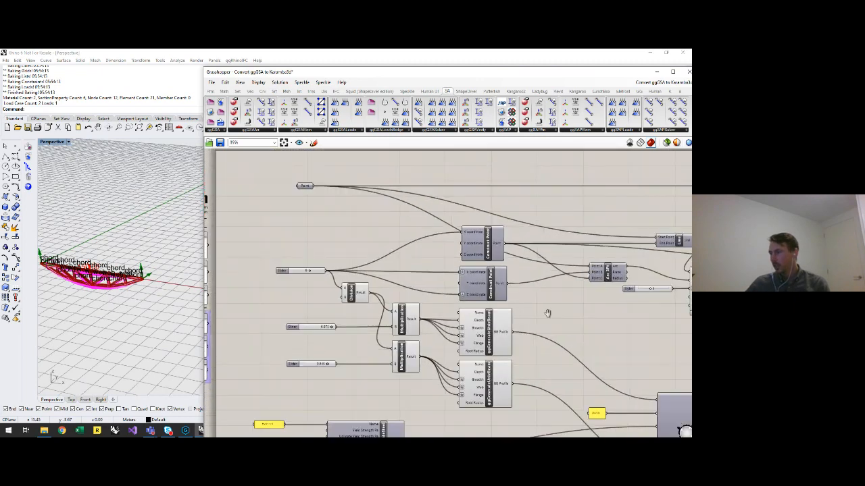
{"action": "right_click_drag", "start_coordinate": [547, 313], "coordinate": [448, 277]}
{"action": "scroll", "coordinate": [448, 277], "scroll_direction": "down", "scroll_amount": 2}
{"action": "right_click_drag", "start_coordinate": [403, 367], "coordinate": [340, 284]}
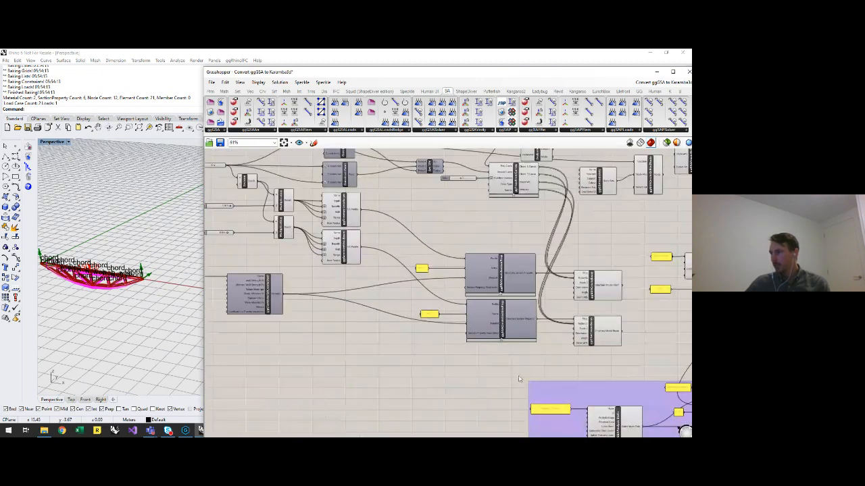
{"action": "right_click_drag", "start_coordinate": [581, 339], "coordinate": [401, 261]}
{"action": "scroll", "coordinate": [401, 261], "scroll_direction": "up", "scroll_amount": 2}
{"action": "right_click_drag", "start_coordinate": [639, 356], "coordinate": [508, 289]}
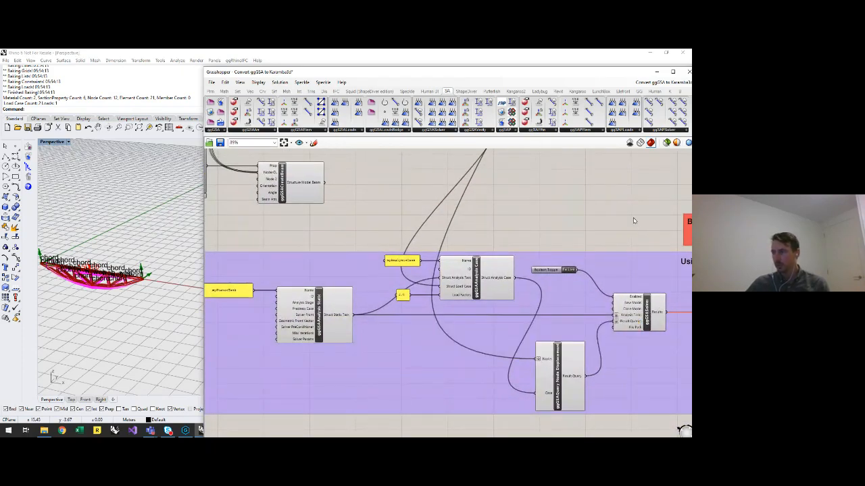
{"action": "right_click_drag", "start_coordinate": [633, 221], "coordinate": [589, 214]}
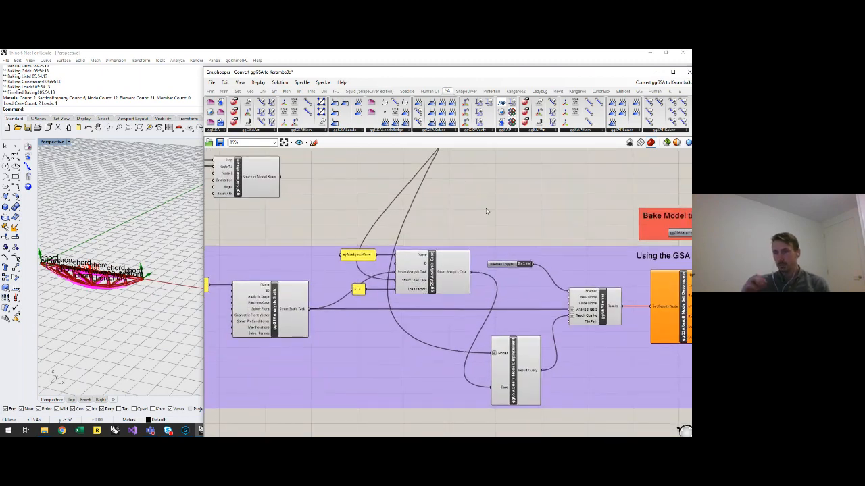
{"action": "right_click_drag", "start_coordinate": [486, 211], "coordinate": [447, 193]}
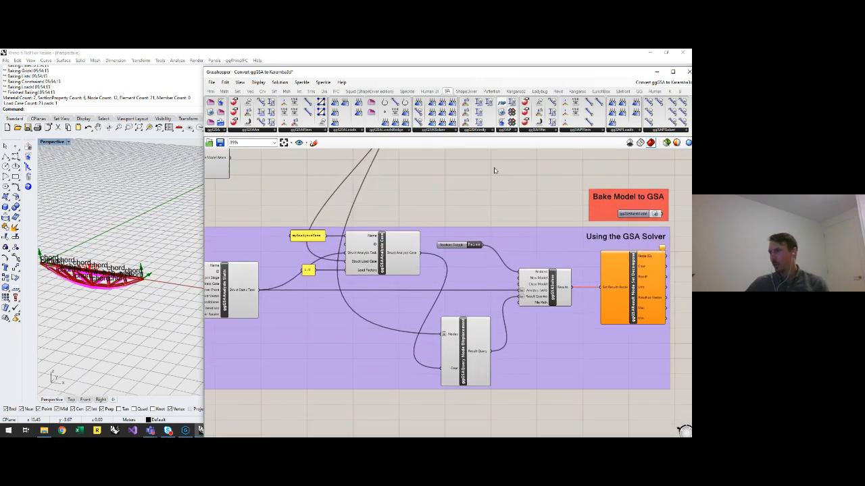
{"action": "right_click_drag", "start_coordinate": [639, 265], "coordinate": [595, 265]}
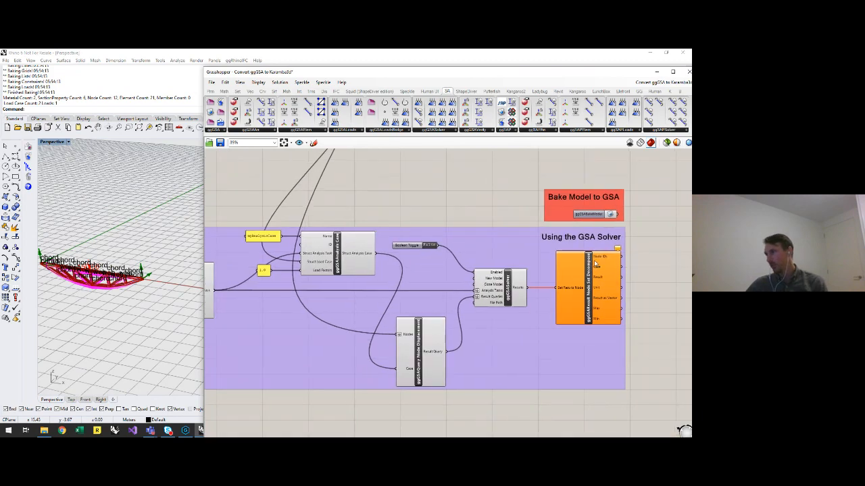
{"action": "scroll", "coordinate": [447, 251], "scroll_direction": "up", "scroll_amount": 2}
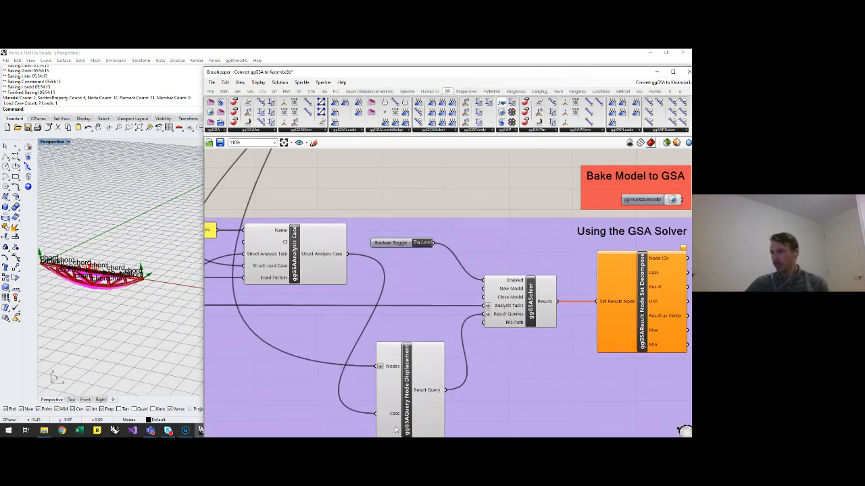
{"action": "left_click_drag", "start_coordinate": [422, 398], "coordinate": [410, 393]}
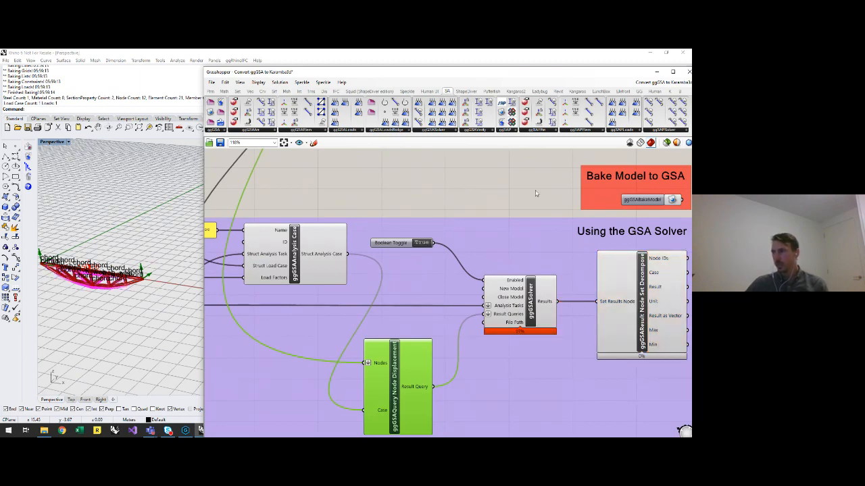
{"action": "right_click_drag", "start_coordinate": [536, 193], "coordinate": [394, 196]}
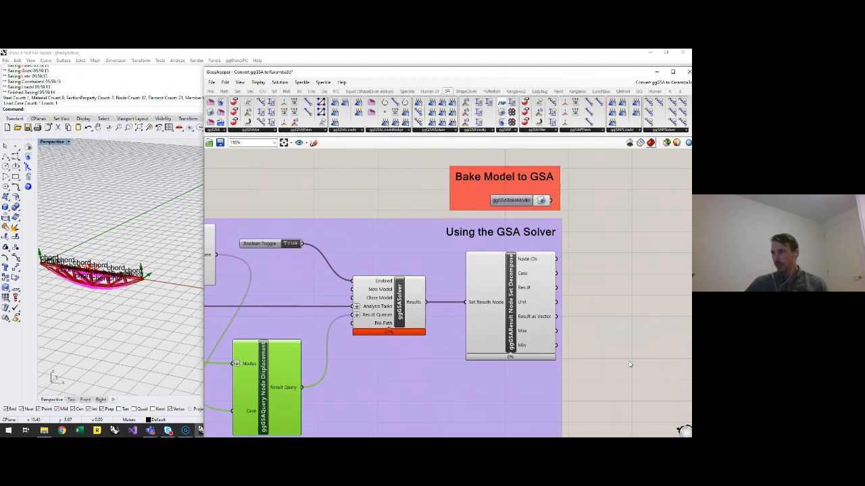
{"action": "right_click_drag", "start_coordinate": [629, 365], "coordinate": [518, 353]}
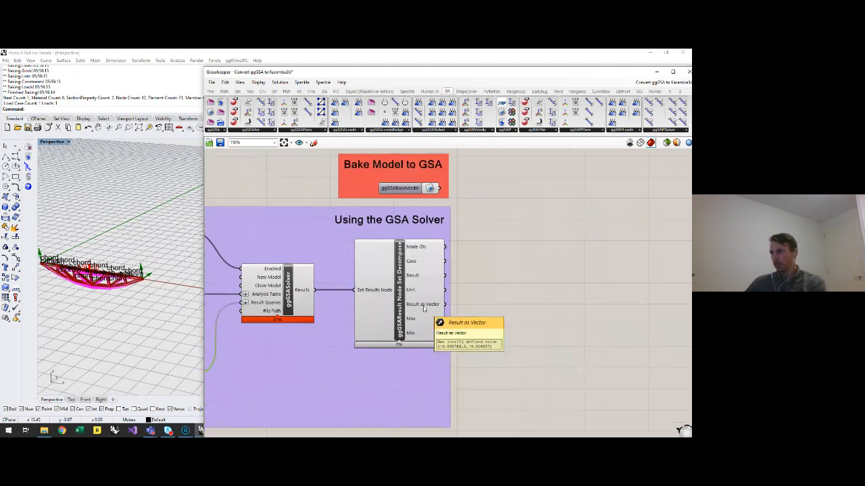
{"action": "double_click", "coordinate": [527, 304]}
{"action": "type", "text": "decom"}
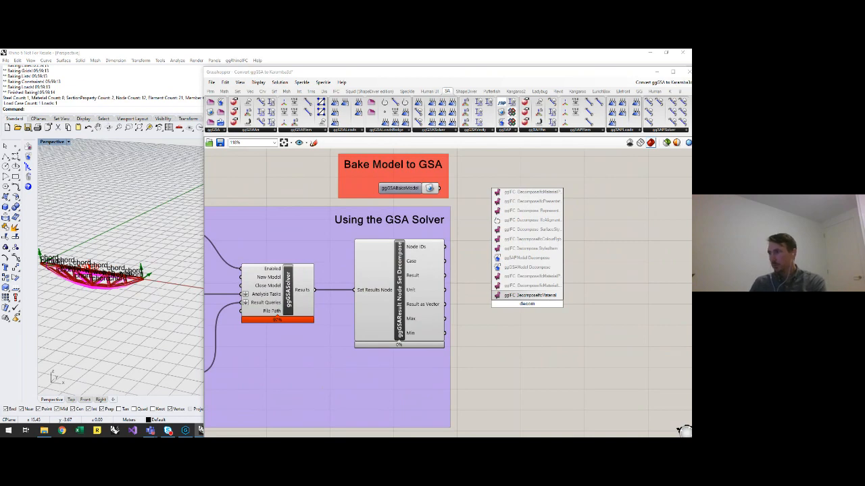
{"action": "type", "text": "pose ve"}
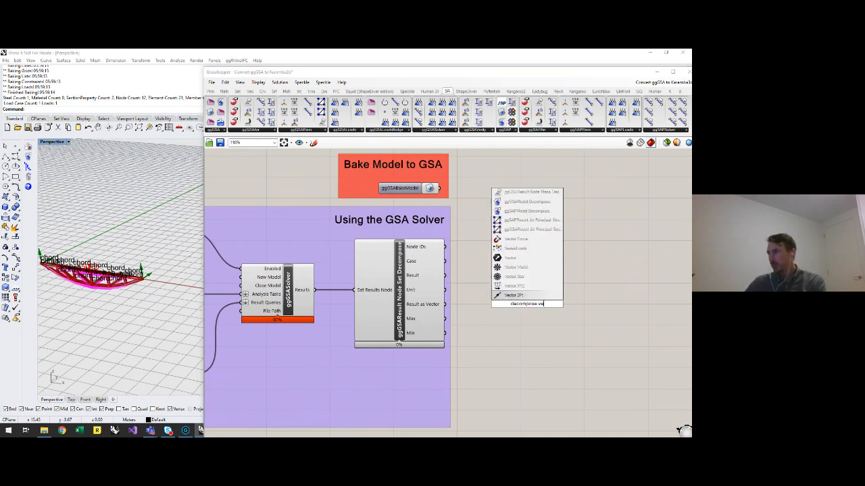
{"action": "left_click", "coordinate": [536, 290]}
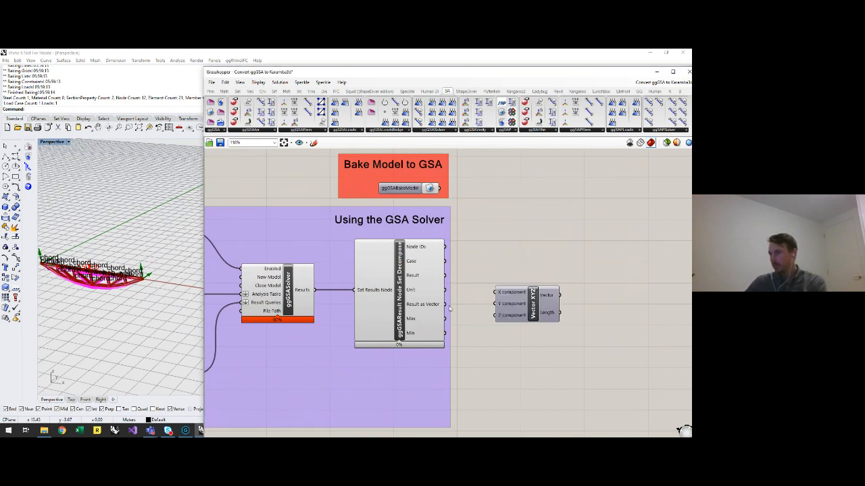
{"action": "key", "text": "ctrl+z"}
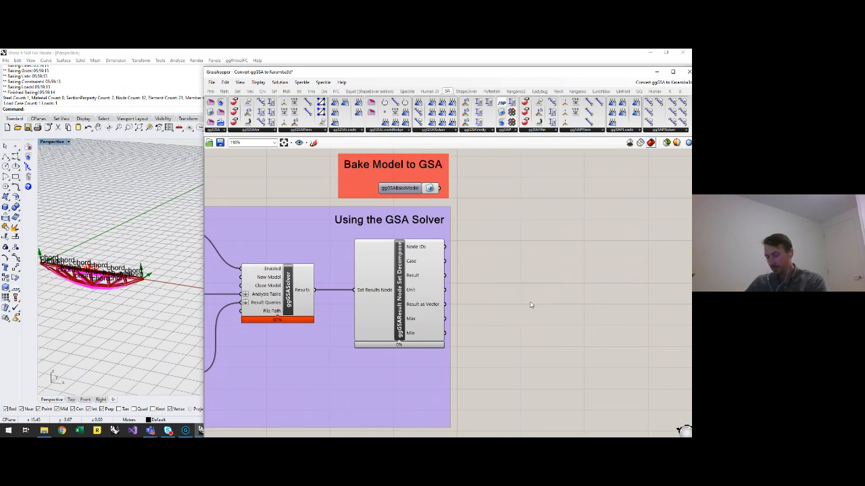
Step: Add a Deconstruct Vector component beside the GSA solver group and feed it from the node results' Result as Vector output
{"action": "double_click", "coordinate": [530, 306]}
{"action": "type", "text": "vectr"}
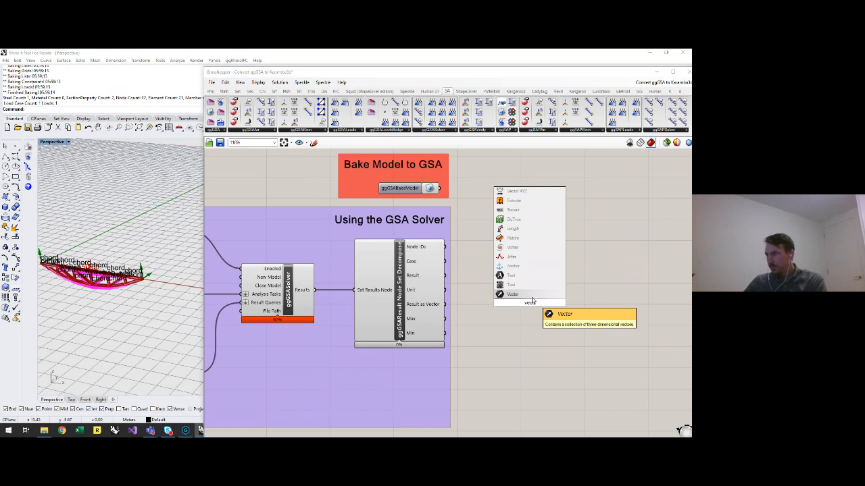
{"action": "key", "text": "BackSpace"}
{"action": "type", "text": "or de"}
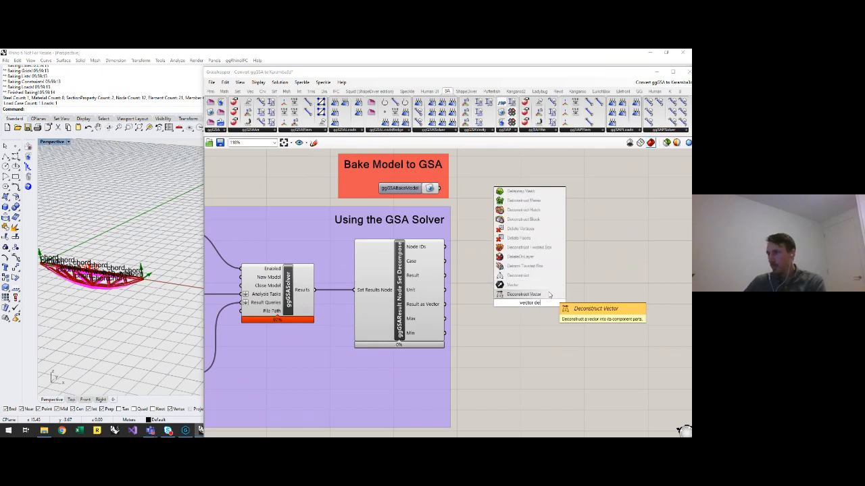
{"action": "left_click", "coordinate": [550, 294]}
{"action": "left_click_drag", "start_coordinate": [444, 304], "coordinate": [501, 304]}
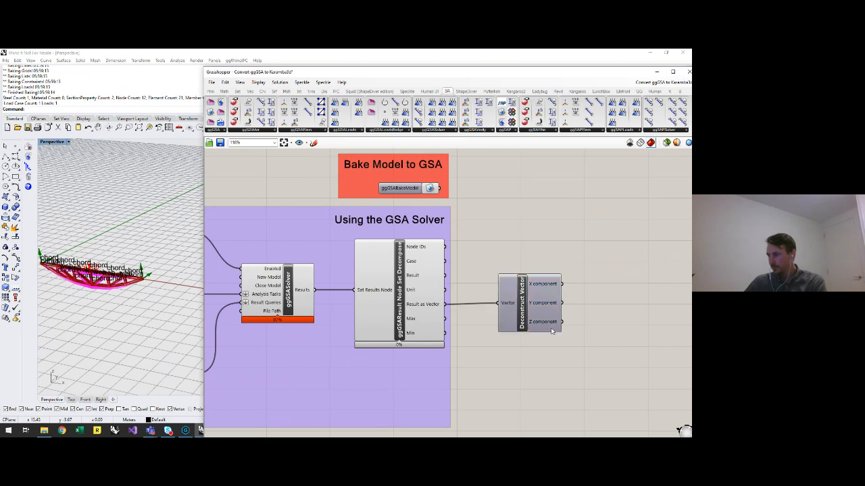
{"action": "left_click_drag", "start_coordinate": [554, 330], "coordinate": [533, 327]}
Step: Compare the Deconstruct Vector's Z component with the maximum displacement panel of the Karamba3D Analyze component
{"action": "mouse_move", "coordinate": [533, 328]}
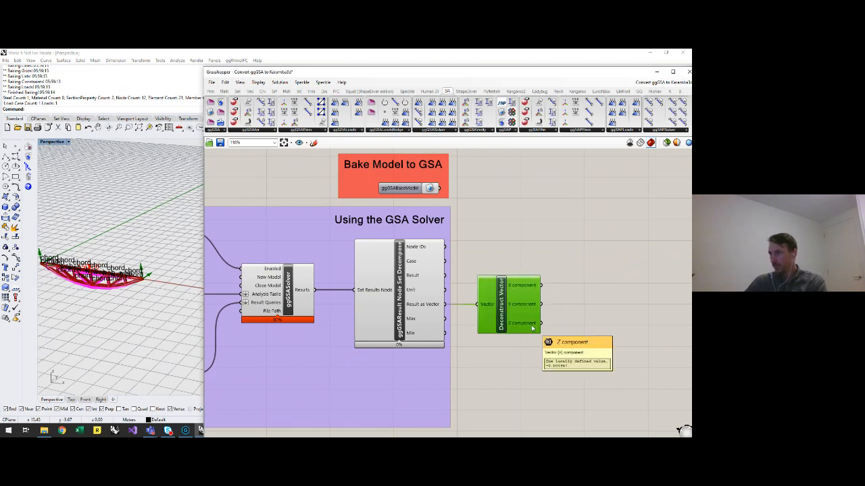
{"action": "right_click_drag", "start_coordinate": [624, 329], "coordinate": [542, 322]}
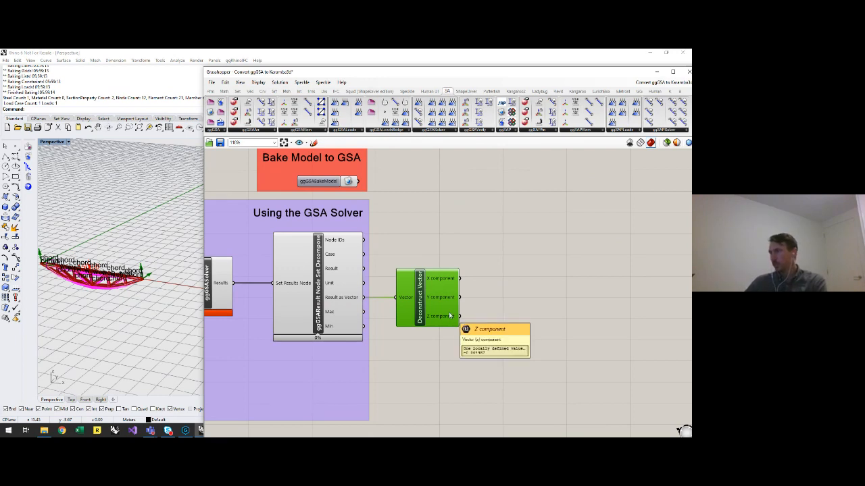
{"action": "scroll", "coordinate": [450, 318], "scroll_direction": "down", "scroll_amount": 5}
{"action": "right_click_drag", "start_coordinate": [632, 198], "coordinate": [464, 284]}
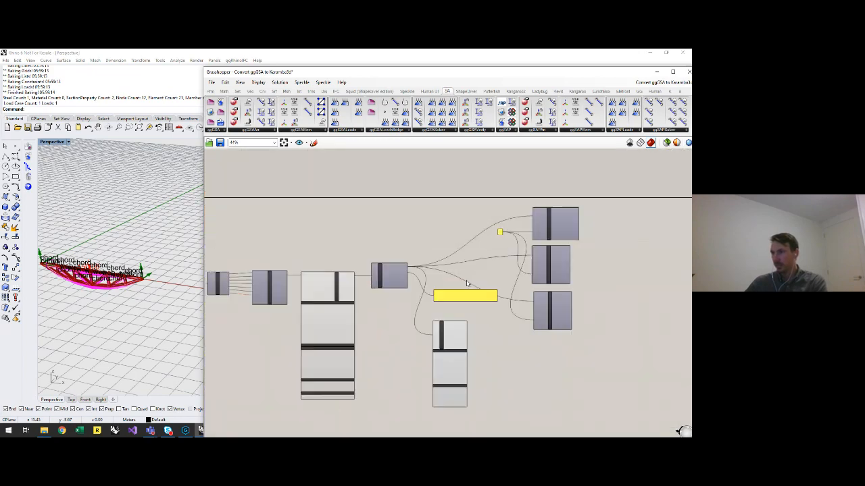
{"action": "scroll", "coordinate": [462, 283], "scroll_direction": "up", "scroll_amount": 7}
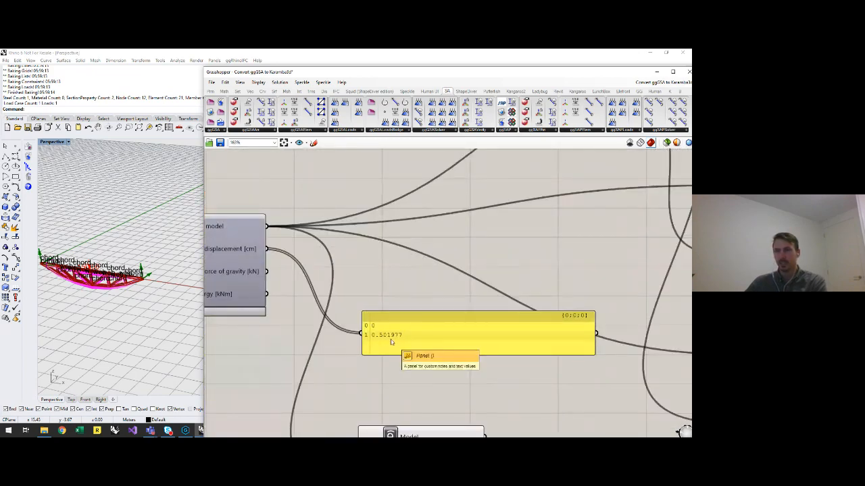
{"action": "right_click_drag", "start_coordinate": [354, 376], "coordinate": [412, 363]}
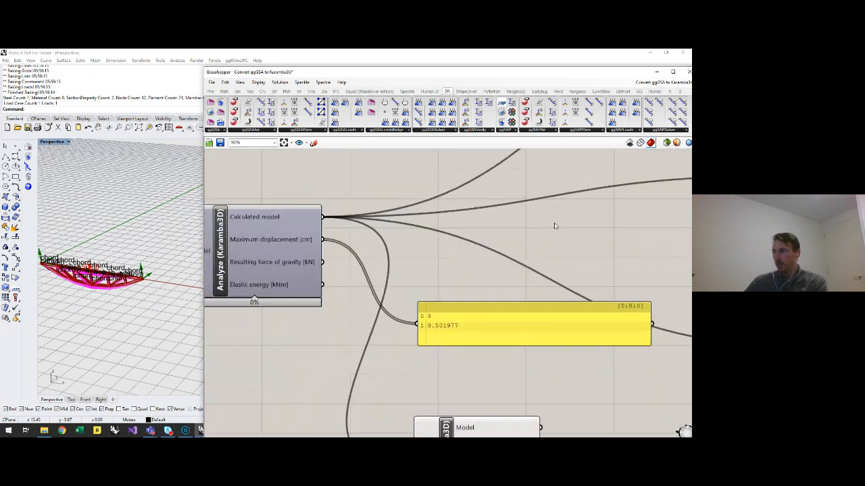
Step: Return to the GSA solver group and set its Boolean Toggle to False
{"action": "scroll", "coordinate": [556, 226], "scroll_direction": "down", "scroll_amount": 10}
{"action": "right_click_drag", "start_coordinate": [293, 276], "coordinate": [524, 294]}
{"action": "scroll", "coordinate": [611, 363], "scroll_direction": "up", "scroll_amount": 6}
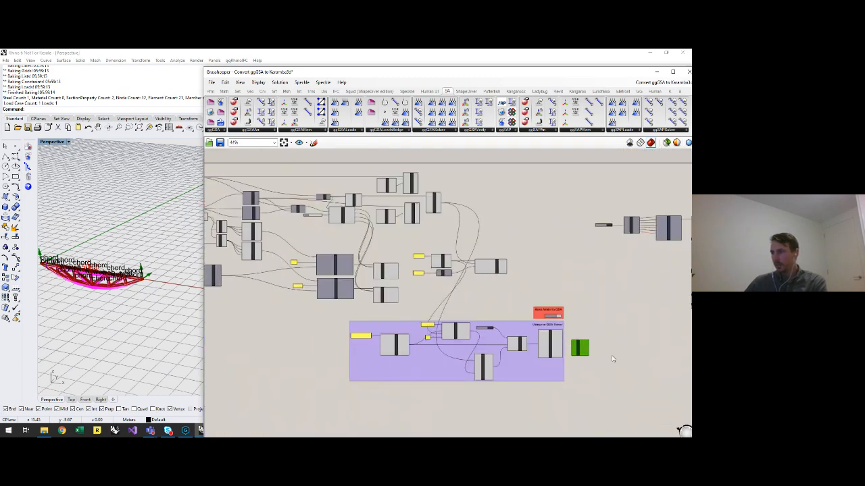
{"action": "right_click_drag", "start_coordinate": [407, 233], "coordinate": [476, 310]}
{"action": "scroll", "coordinate": [574, 371], "scroll_direction": "down", "scroll_amount": 3}
{"action": "scroll", "coordinate": [574, 371], "scroll_direction": "up", "scroll_amount": 4}
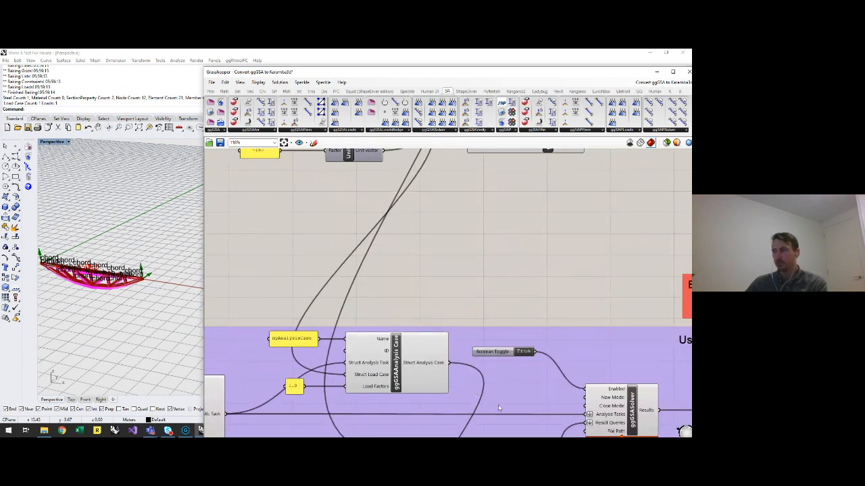
{"action": "double_click", "coordinate": [524, 352]}
Step: Bring the Karamba3D Analyze and result components into view and reposition the Grasshopper window to show its full width
{"action": "scroll", "coordinate": [416, 295], "scroll_direction": "down", "scroll_amount": 3}
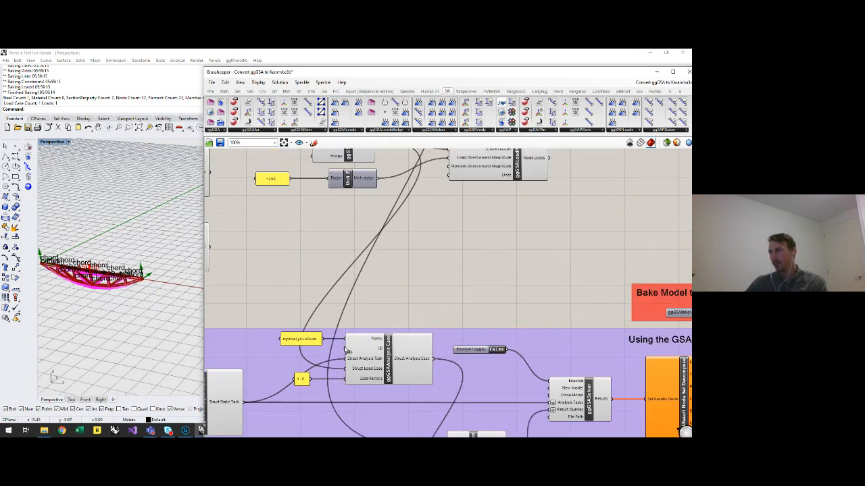
{"action": "scroll", "coordinate": [378, 338], "scroll_direction": "down", "scroll_amount": 1}
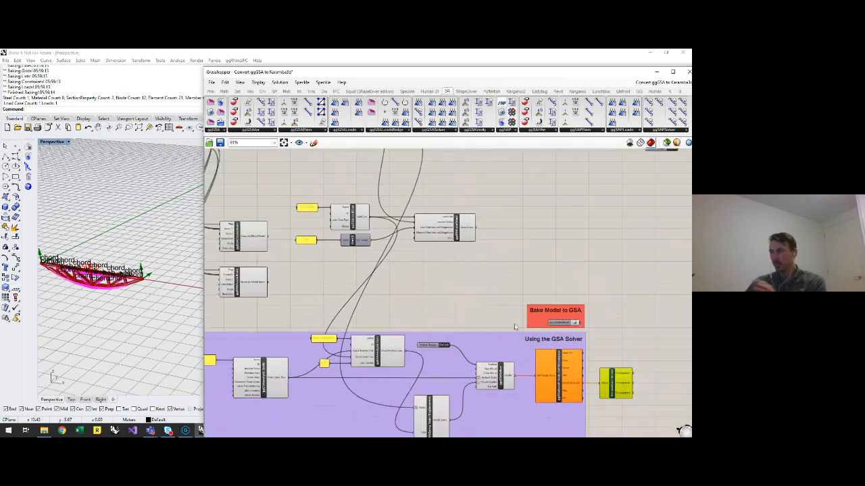
{"action": "scroll", "coordinate": [381, 282], "scroll_direction": "down", "scroll_amount": 2}
{"action": "right_click_drag", "start_coordinate": [611, 285], "coordinate": [530, 292]}
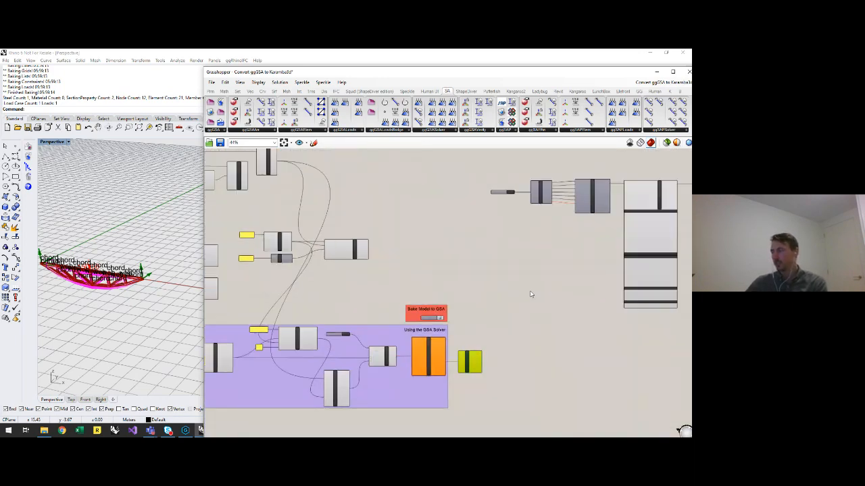
{"action": "scroll", "coordinate": [378, 292], "scroll_direction": "down", "scroll_amount": 2}
{"action": "right_click_drag", "start_coordinate": [623, 321], "coordinate": [411, 360]}
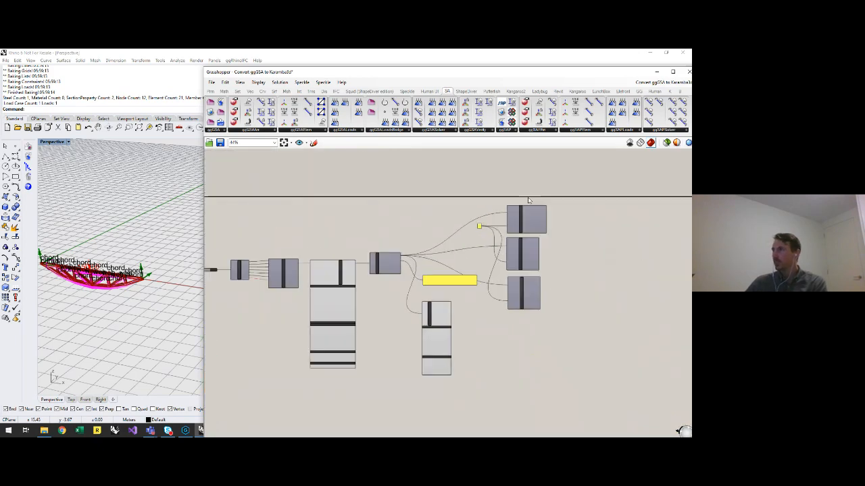
{"action": "scroll", "coordinate": [528, 200], "scroll_direction": "up", "scroll_amount": 2}
{"action": "left_click_drag", "start_coordinate": [407, 74], "coordinate": [368, 74]}
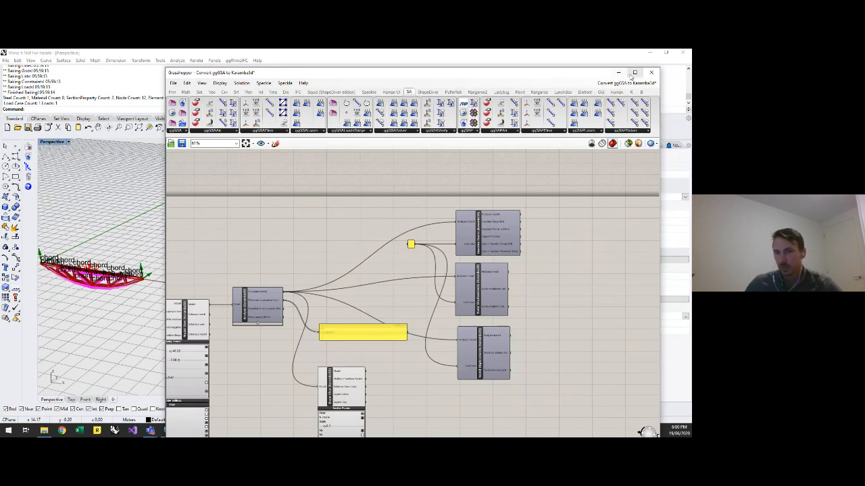
Step: Hide Grasshopper and advance the Adobe Acrobat Reader presentation to the Karamba3d to BIM slide on direct import to Revit
{"action": "left_click", "coordinate": [618, 72]}
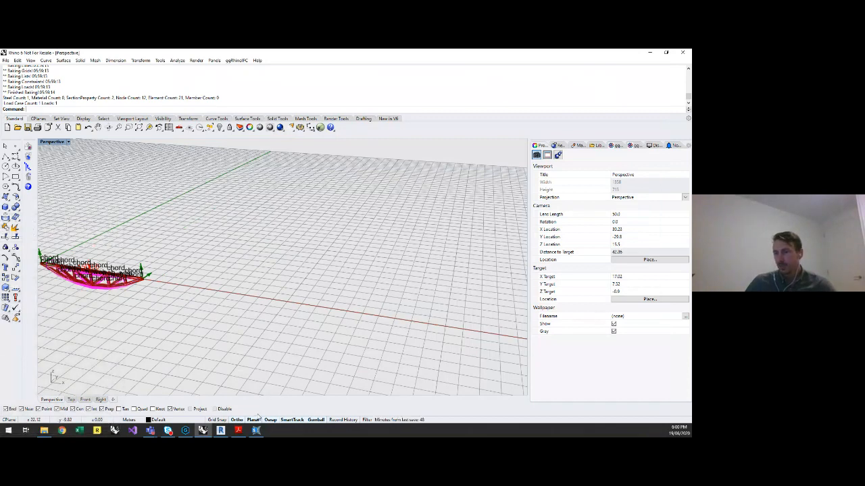
{"action": "left_click", "coordinate": [238, 430]}
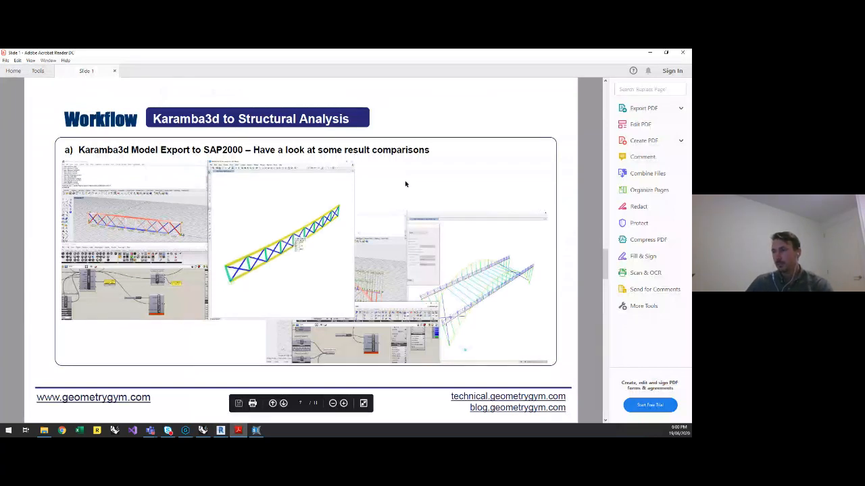
{"action": "scroll", "coordinate": [406, 183], "scroll_direction": "down", "scroll_amount": 1}
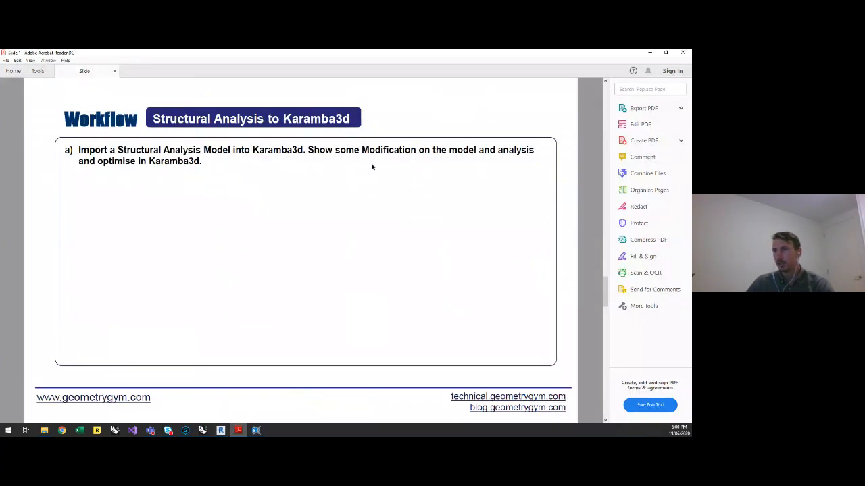
{"action": "scroll", "coordinate": [339, 155], "scroll_direction": "down", "scroll_amount": 1}
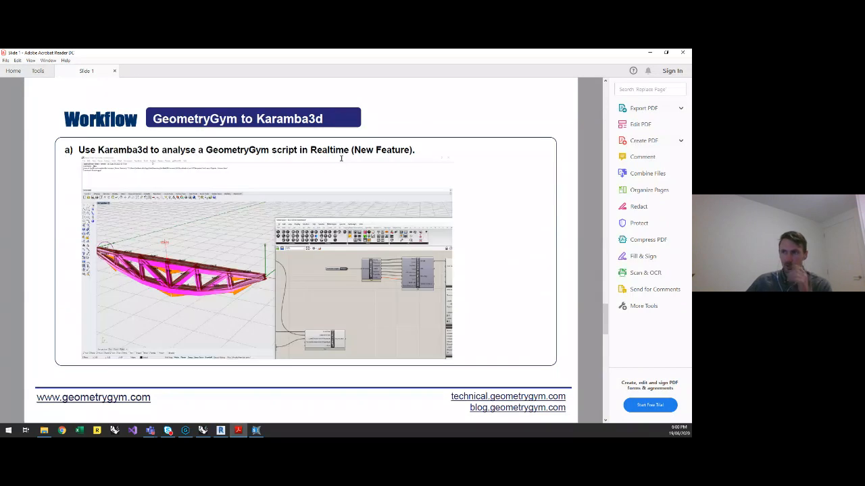
{"action": "scroll", "coordinate": [342, 158], "scroll_direction": "down", "scroll_amount": 1}
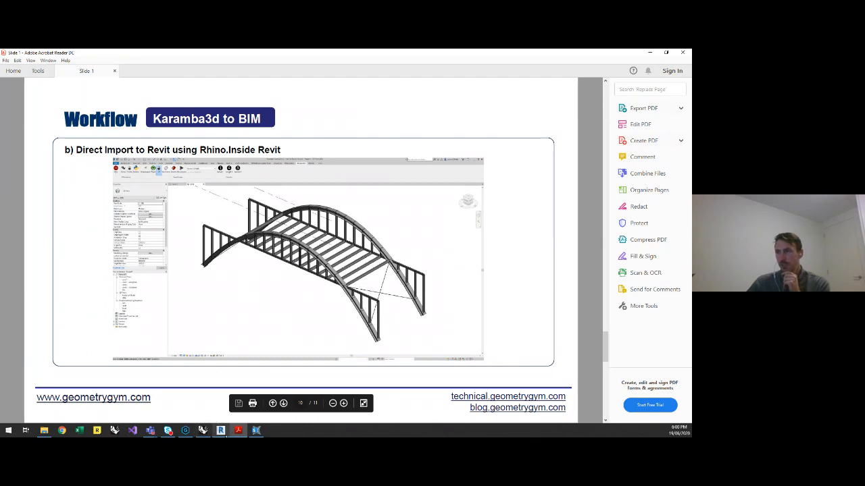
Step: Switch to Revit, launch Grasshopper through Rhino.Inside and move its window clear of the Revit ribbon
{"action": "left_click", "coordinate": [220, 430]}
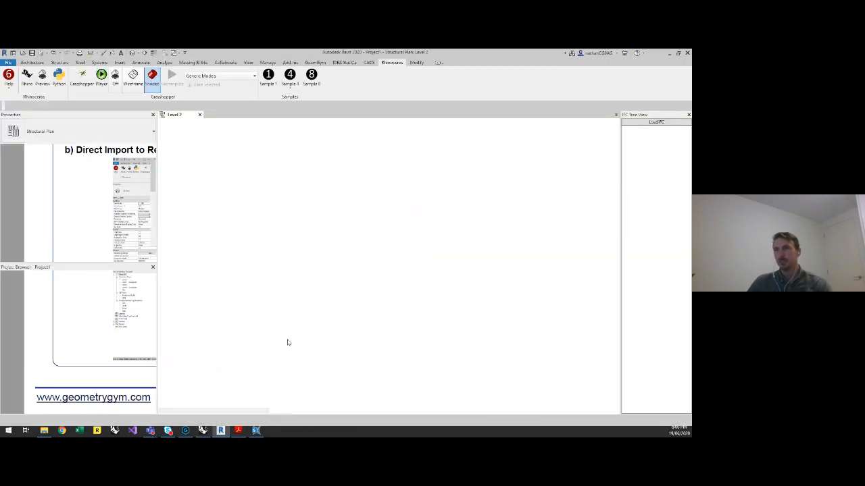
{"action": "left_click", "coordinate": [81, 79]}
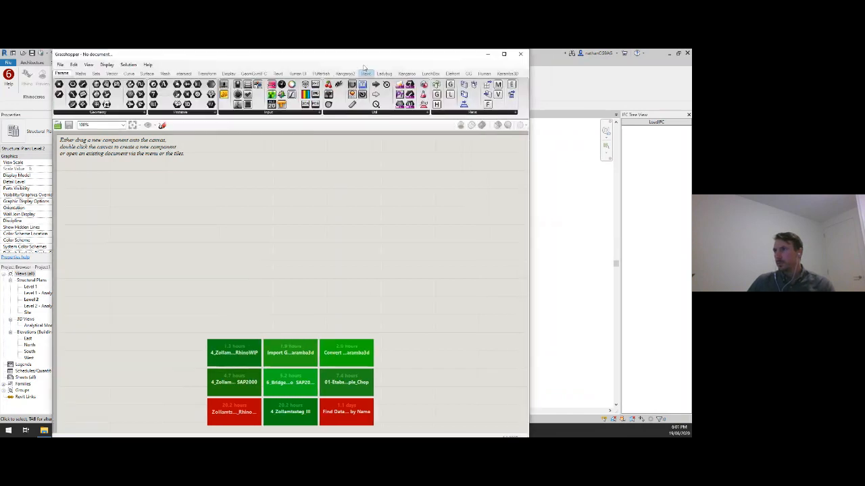
{"action": "left_click_drag", "start_coordinate": [364, 68], "coordinate": [417, 88]}
Step: Show the list of Karamba3D export components, including ggKarambaExportRevit
{"action": "left_click", "coordinate": [110, 92]}
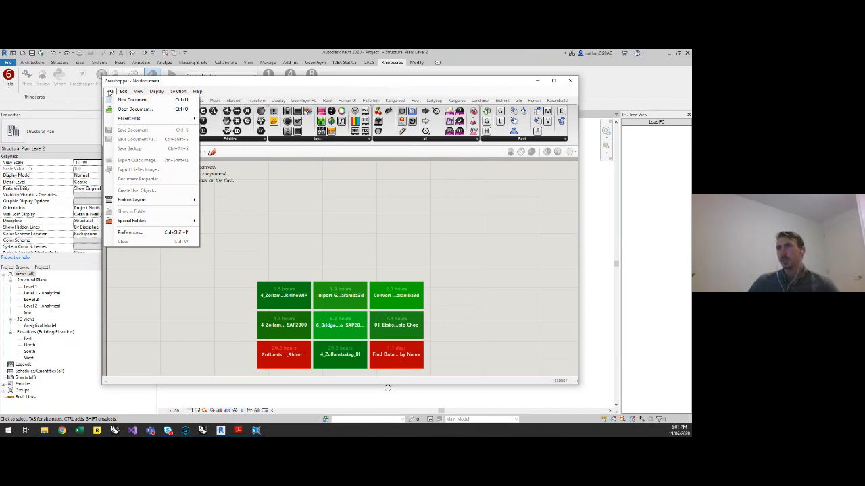
{"action": "left_click", "coordinate": [110, 94]}
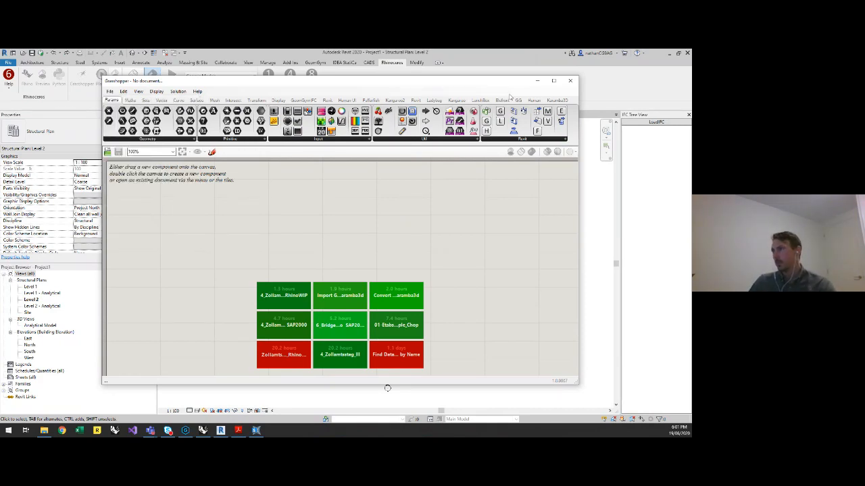
{"action": "left_click", "coordinate": [556, 100]}
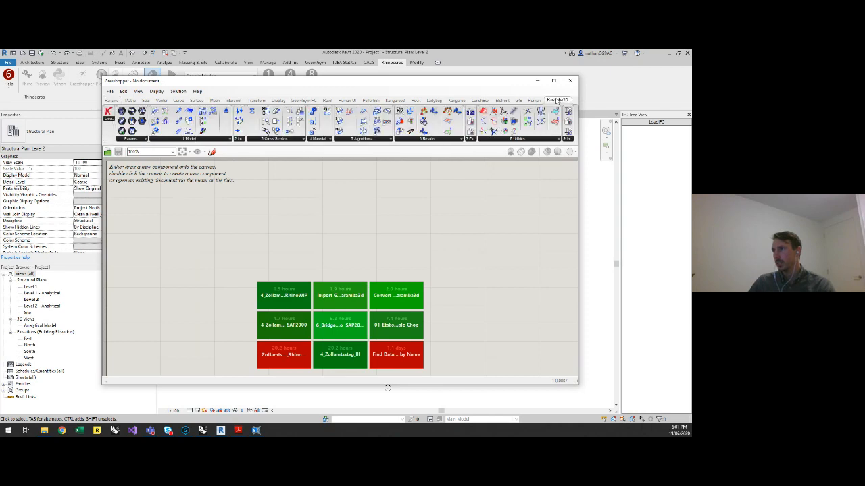
{"action": "left_click", "coordinate": [473, 140]}
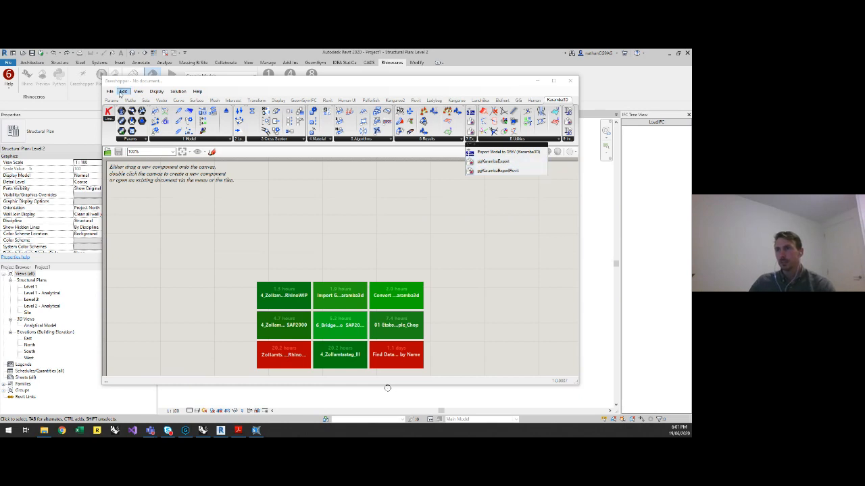
Step: Open the Grasshopper definition "4_Zollamtssteg_III Direct Bake to Revit _RhinoWIP.gh" from the Karamba3d Webinar Scripts folder
{"action": "left_click", "coordinate": [110, 92]}
{"action": "left_click", "coordinate": [132, 109]}
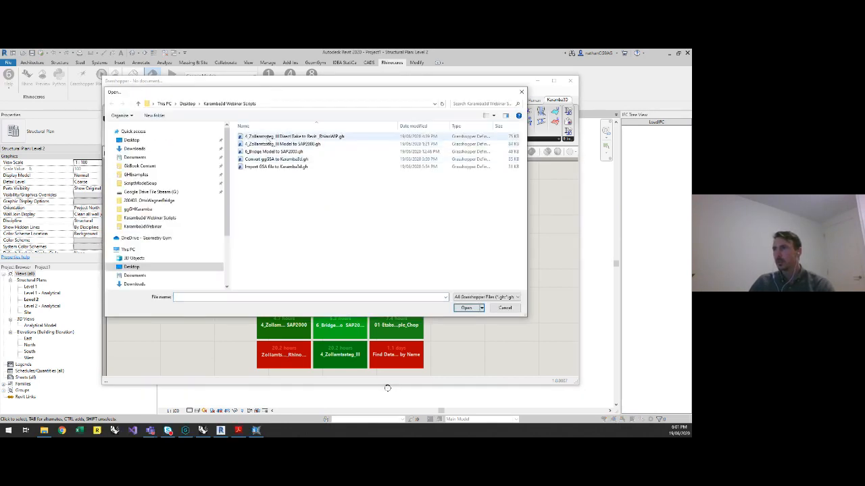
{"action": "left_click", "coordinate": [268, 138]}
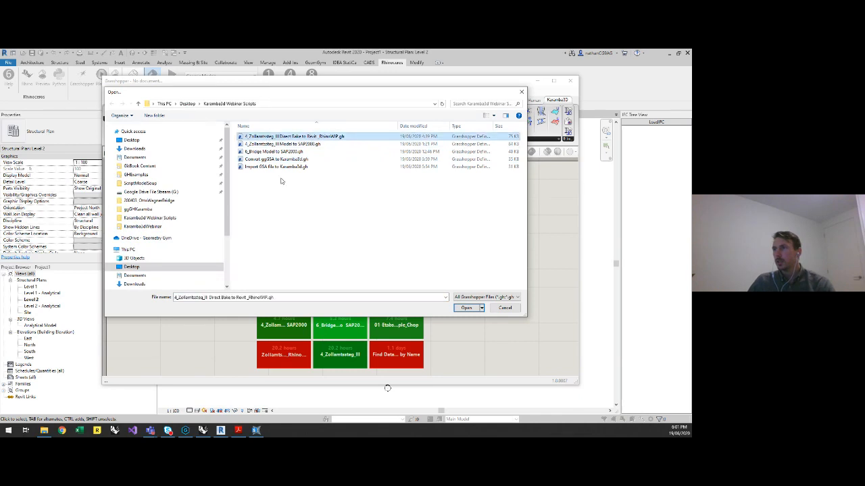
{"action": "left_click", "coordinate": [466, 308]}
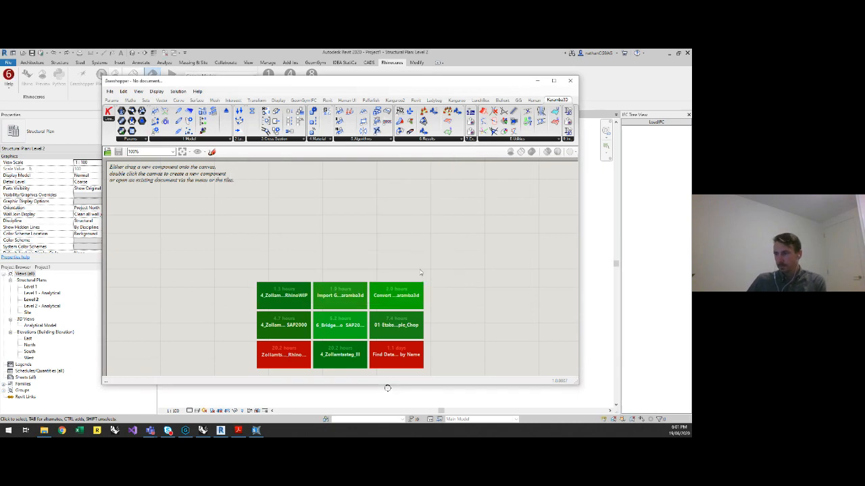
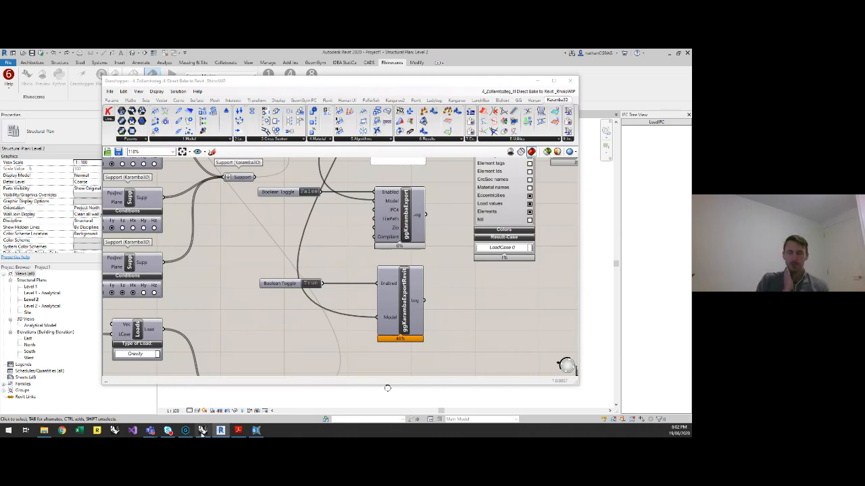
Step: Switch to the standalone Rhino 6 session and get a closer view of the truss with its point load
{"action": "left_click", "coordinate": [202, 431]}
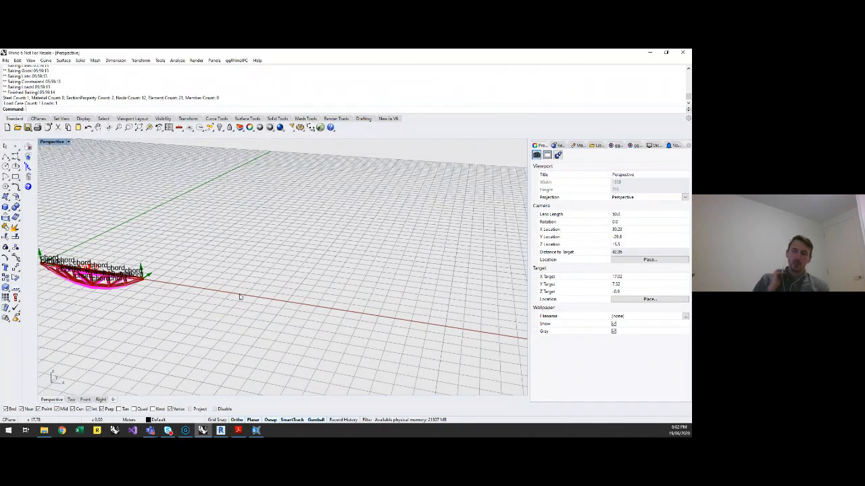
{"action": "right_click_drag", "start_coordinate": [100, 246], "coordinate": [229, 232], "text": "shift"}
{"action": "scroll", "coordinate": [228, 232], "scroll_direction": "up", "scroll_amount": 6}
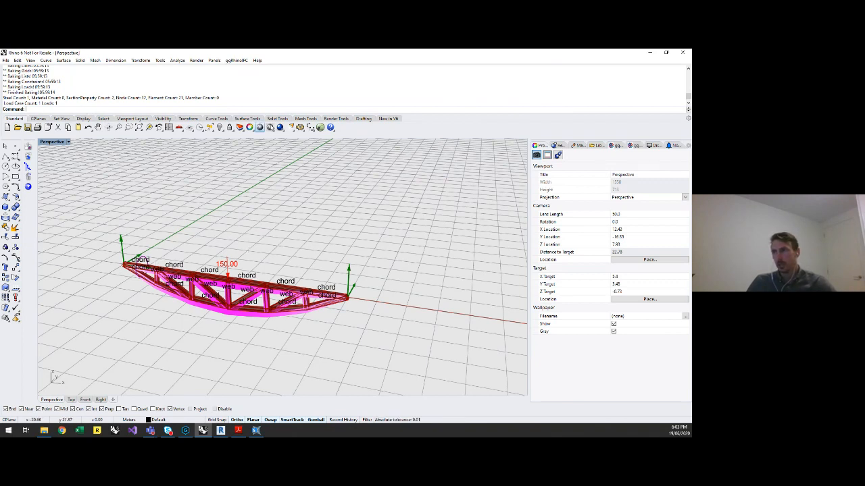
Step: Reopen Grasshopper and check the force unit options on the ggGSALoadNode component's Units input
{"action": "left_click", "coordinate": [320, 129]}
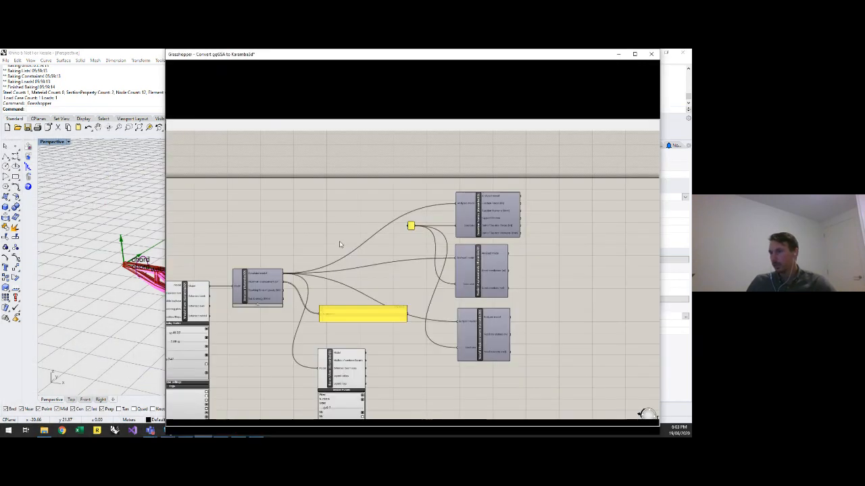
{"action": "scroll", "coordinate": [284, 260], "scroll_direction": "up", "scroll_amount": 2}
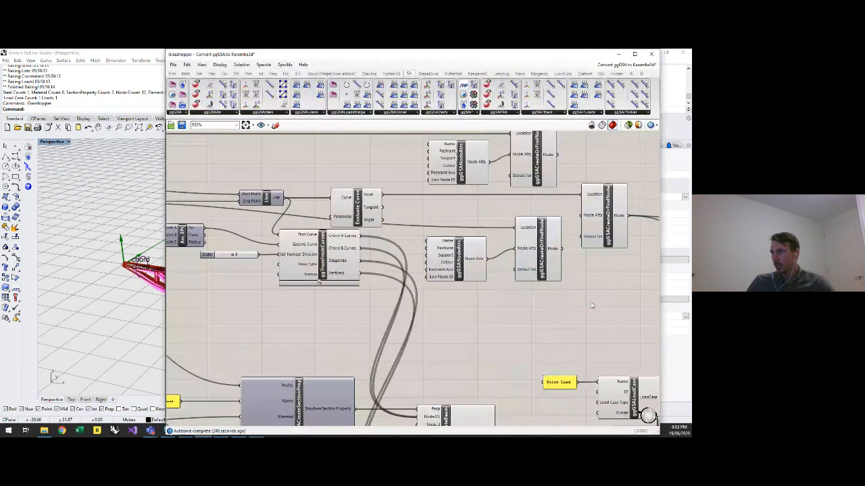
{"action": "right_click_drag", "start_coordinate": [593, 305], "coordinate": [465, 201]}
{"action": "right_click_drag", "start_coordinate": [420, 380], "coordinate": [350, 370]}
{"action": "scroll", "coordinate": [632, 320], "scroll_direction": "up", "scroll_amount": 3}
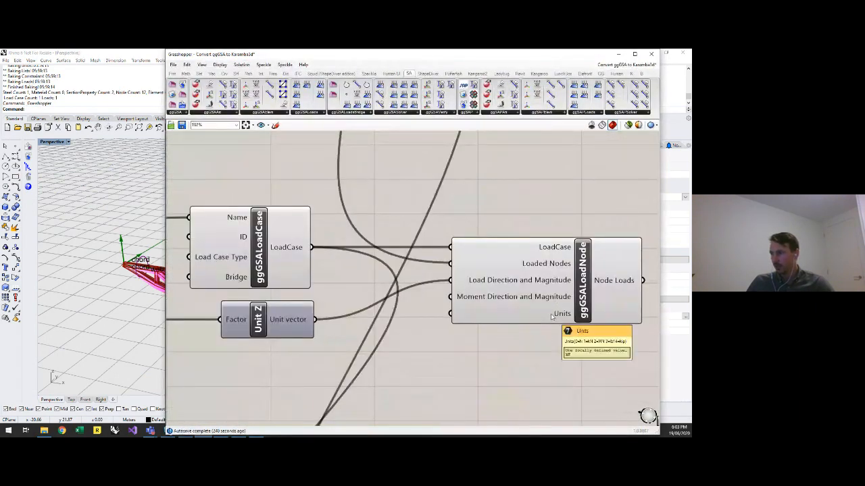
{"action": "right_click", "coordinate": [551, 316]}
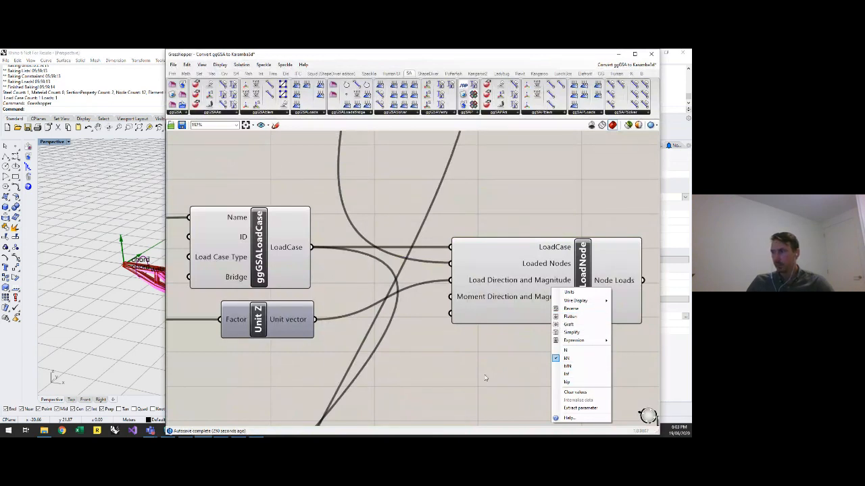
{"action": "right_click", "coordinate": [532, 314]}
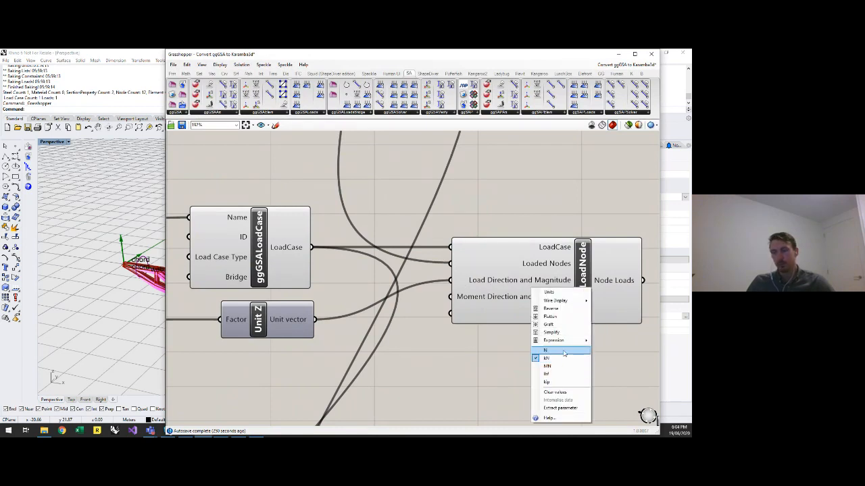
{"action": "left_click", "coordinate": [463, 365]}
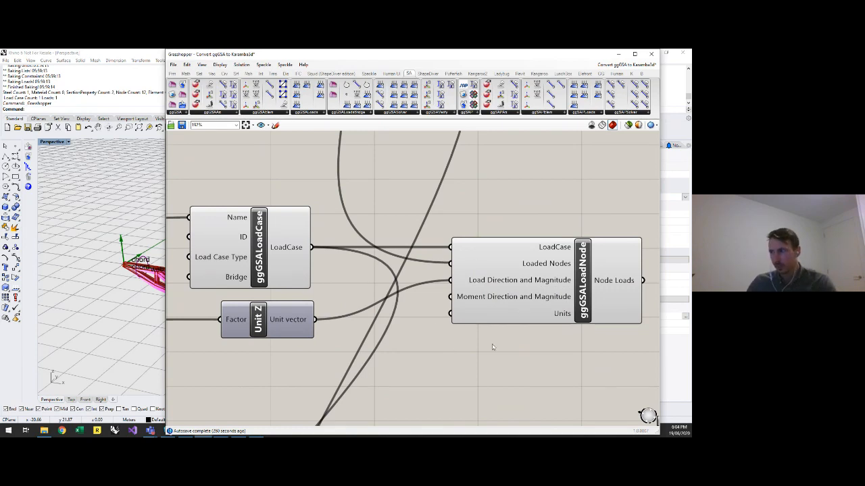
Step: Bring the Karamba3D conversion and model view components into view, and hide Grasshopper to show the truss in Rhino
{"action": "right_click_drag", "start_coordinate": [532, 351], "coordinate": [444, 363]}
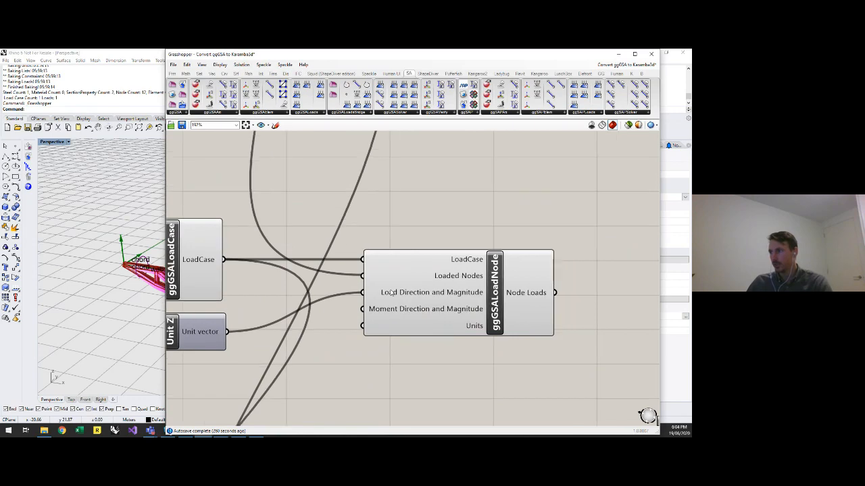
{"action": "scroll", "coordinate": [365, 297], "scroll_direction": "down", "scroll_amount": 5}
{"action": "right_click_drag", "start_coordinate": [563, 327], "coordinate": [319, 347]}
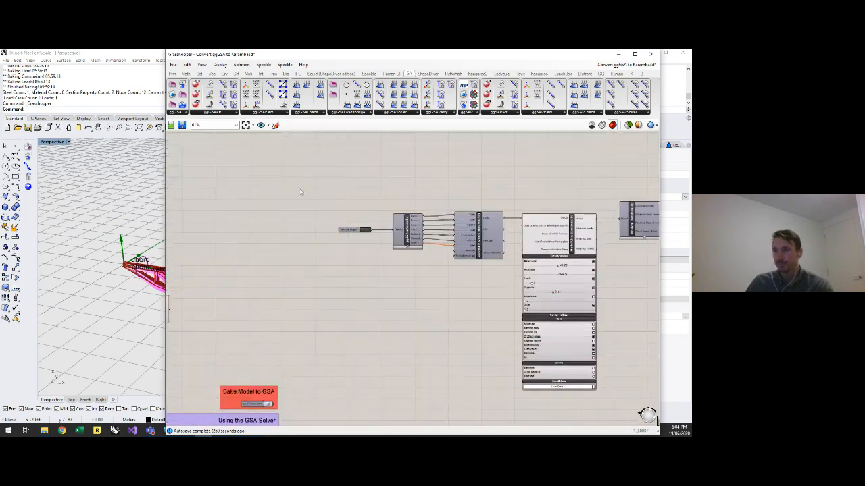
{"action": "left_click", "coordinate": [108, 353]}
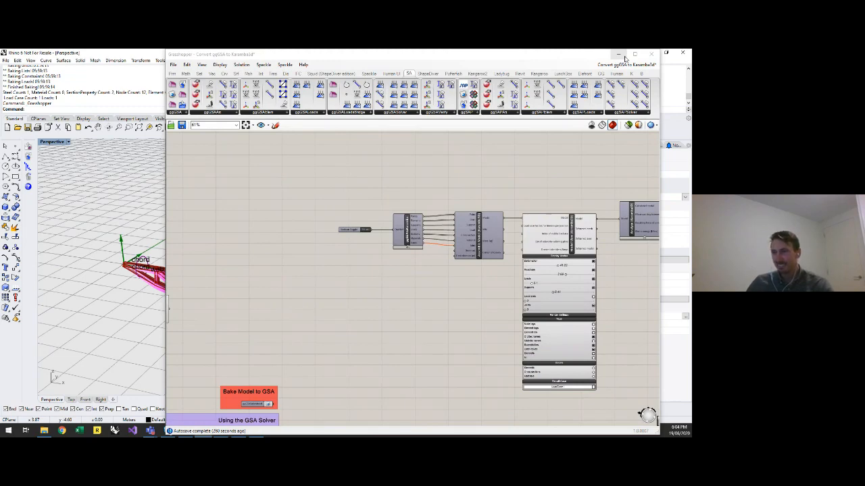
{"action": "left_click", "coordinate": [619, 54]}
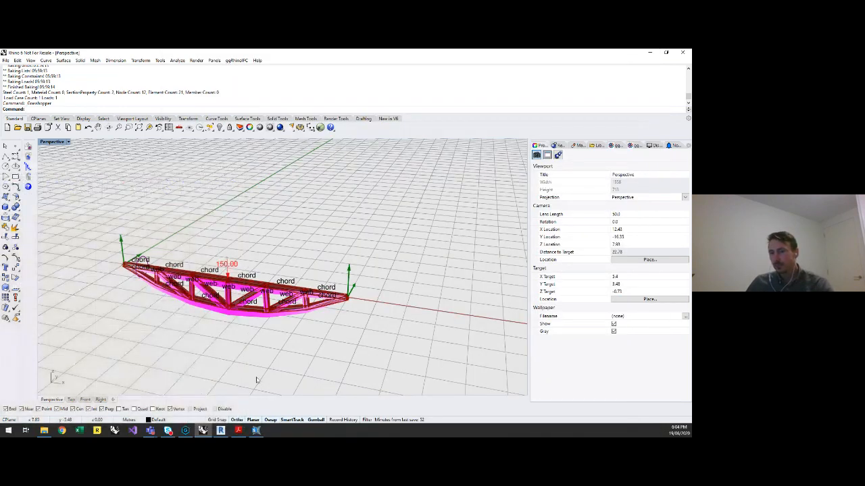
Step: Switch to Revit and check the ggKarambaExportRevit component in its Grasshopper definition, leaving Grasshopper minimized
{"action": "mouse_move", "coordinate": [220, 432]}
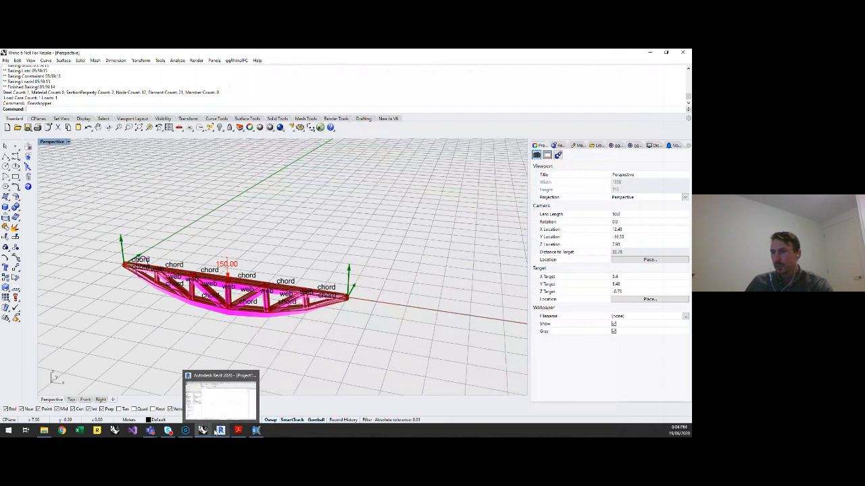
{"action": "left_click", "coordinate": [221, 431]}
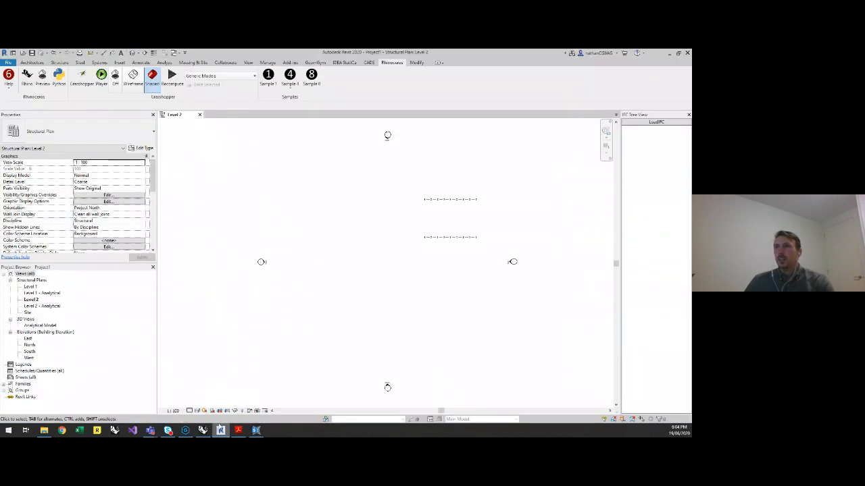
{"action": "left_click", "coordinate": [81, 77]}
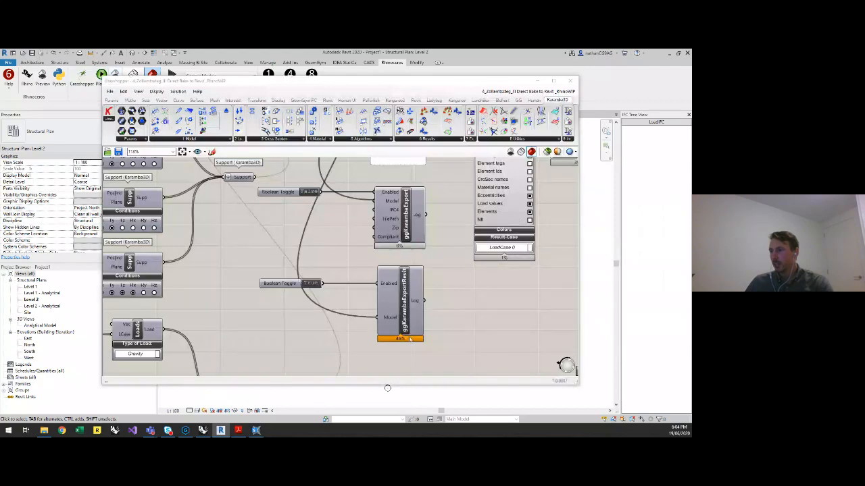
{"action": "left_click", "coordinate": [537, 80]}
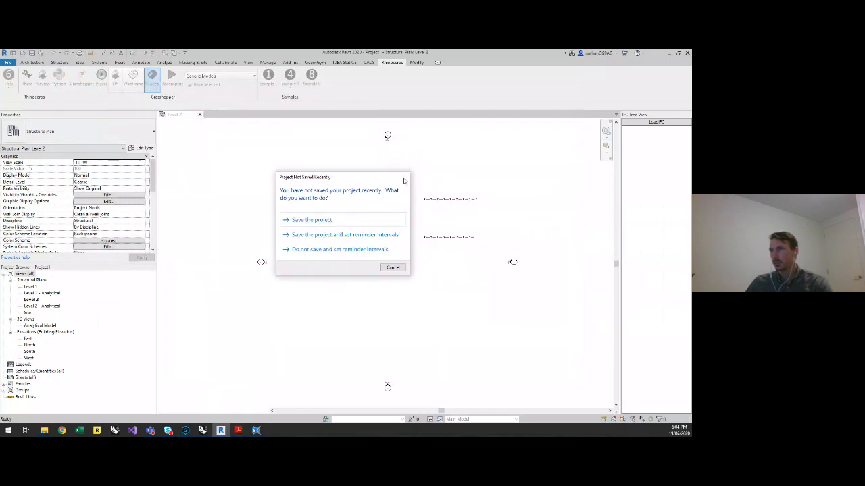
Step: Dismiss the project save reminder without saving and inspect the exported bridge in Revit's {3D} view
{"action": "left_click", "coordinate": [404, 177]}
{"action": "left_click", "coordinate": [289, 79]}
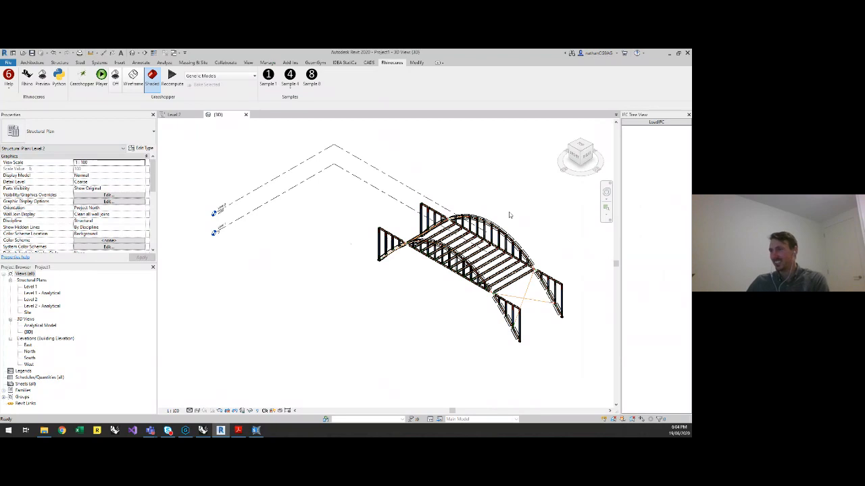
{"action": "scroll", "coordinate": [602, 304], "scroll_direction": "up", "scroll_amount": 3}
{"action": "scroll", "coordinate": [531, 255], "scroll_direction": "up", "scroll_amount": 1}
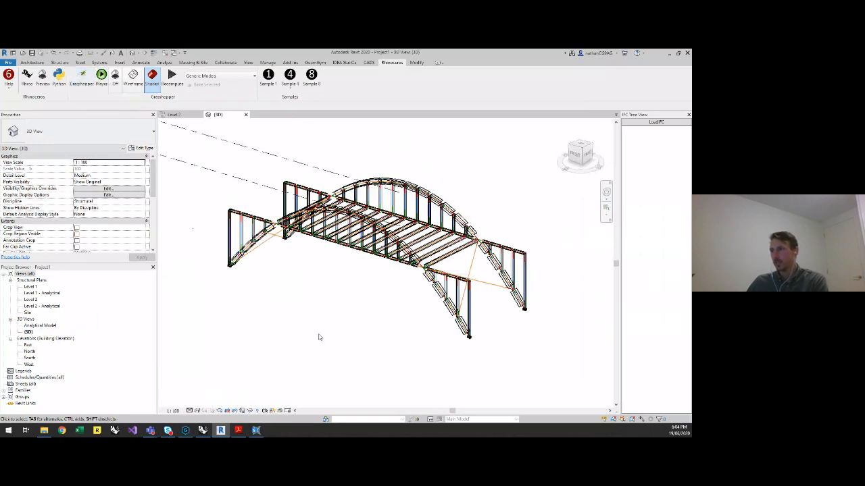
{"action": "scroll", "coordinate": [421, 184], "scroll_direction": "up", "scroll_amount": 1}
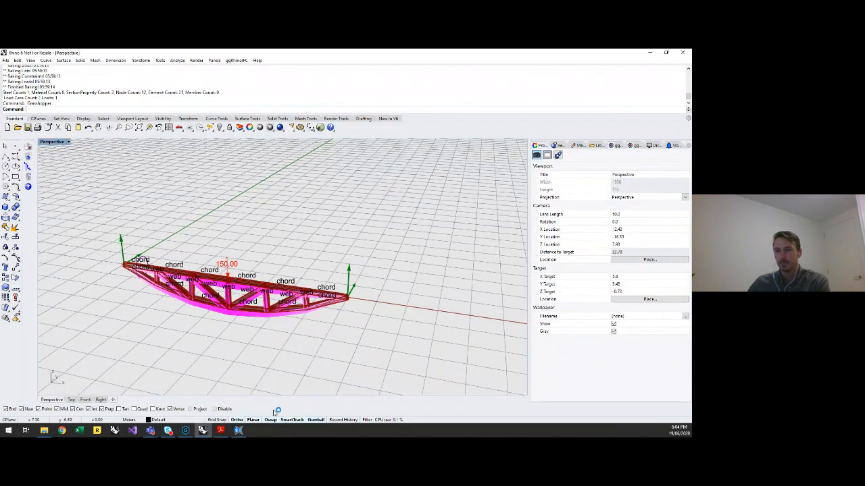
Step: Launch Revit 2020 and bring up the Karamba3d to BIM slide in Acrobat Reader about direct import using Rhino.Inside Revit
{"action": "left_click", "coordinate": [8, 430]}
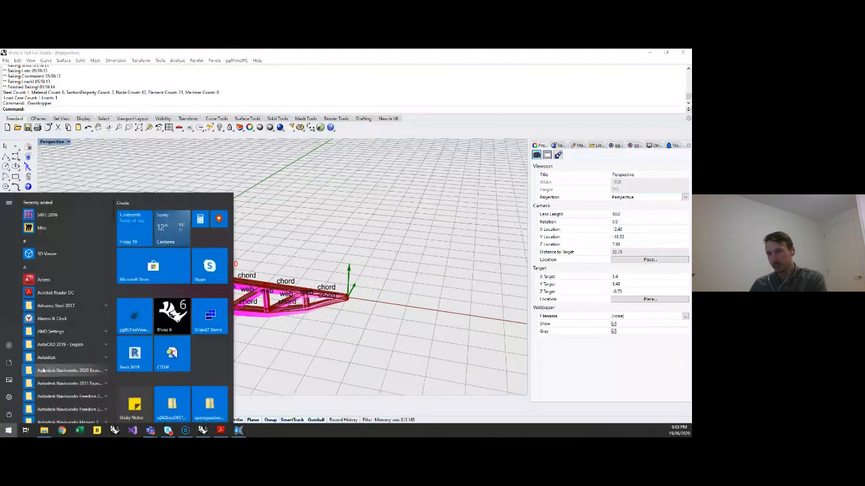
{"action": "type", "text": "re"}
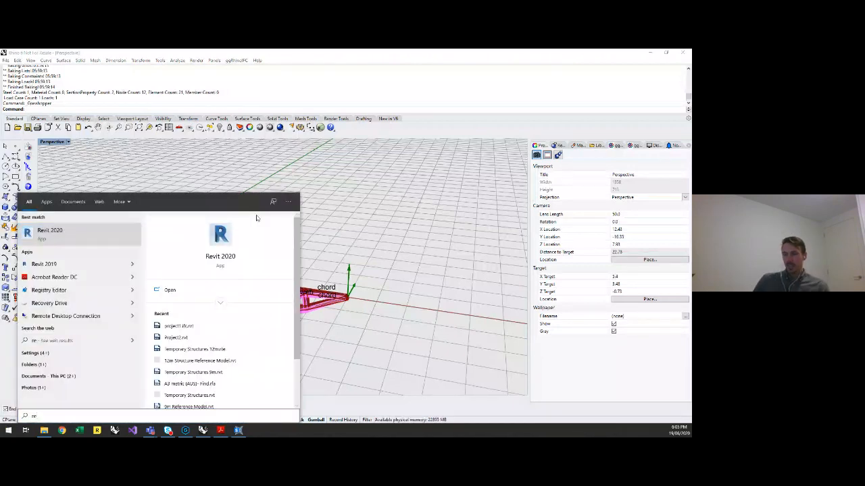
{"action": "key", "text": "Return"}
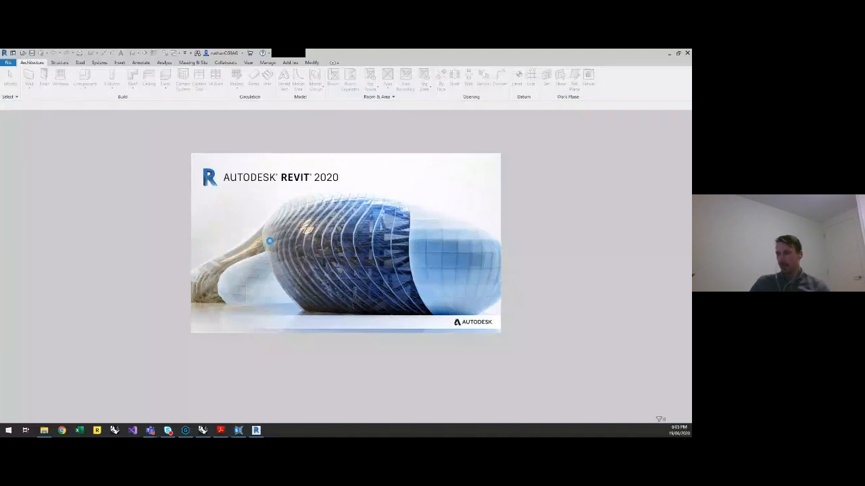
{"action": "left_click", "coordinate": [221, 430]}
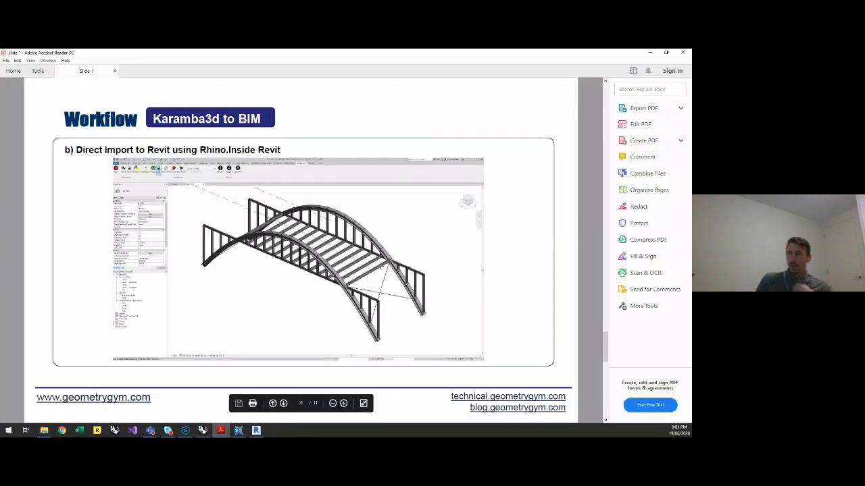
{"action": "scroll", "coordinate": [381, 266], "scroll_direction": "up", "scroll_amount": 1}
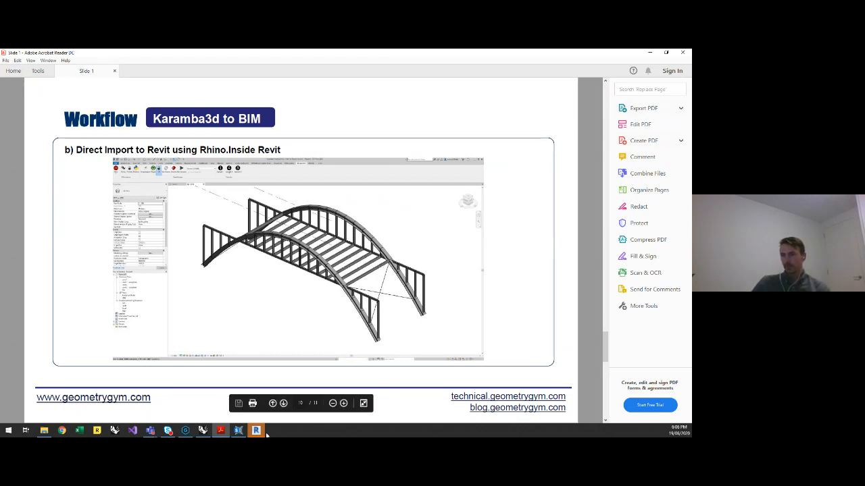
Step: Switch to Revit and create a new project from the Structural Template
{"action": "mouse_move", "coordinate": [262, 433]}
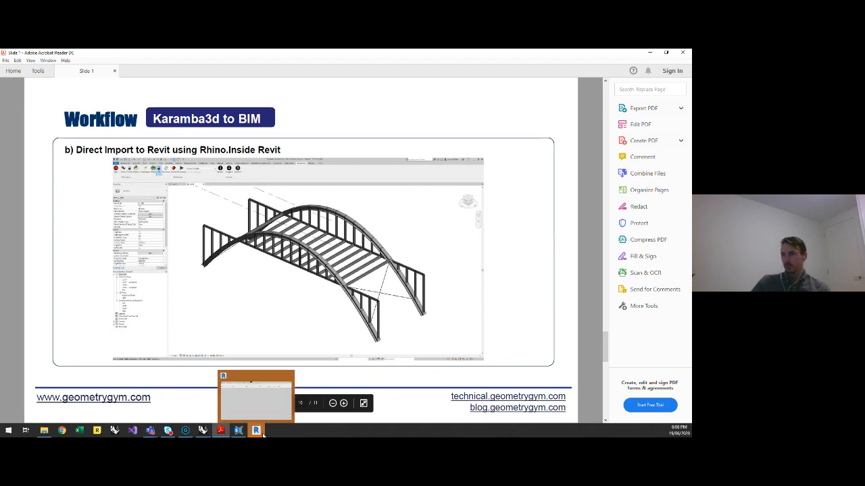
{"action": "left_click", "coordinate": [262, 434]}
{"action": "left_click", "coordinate": [396, 256]}
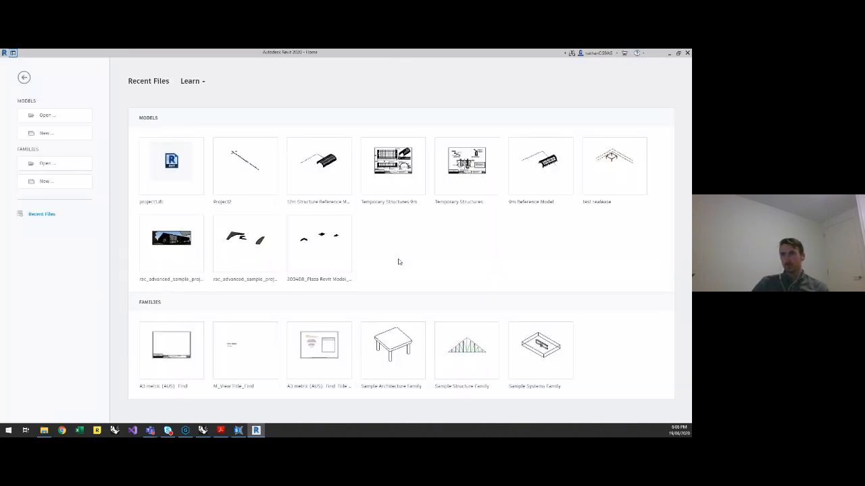
{"action": "left_click", "coordinate": [77, 134]}
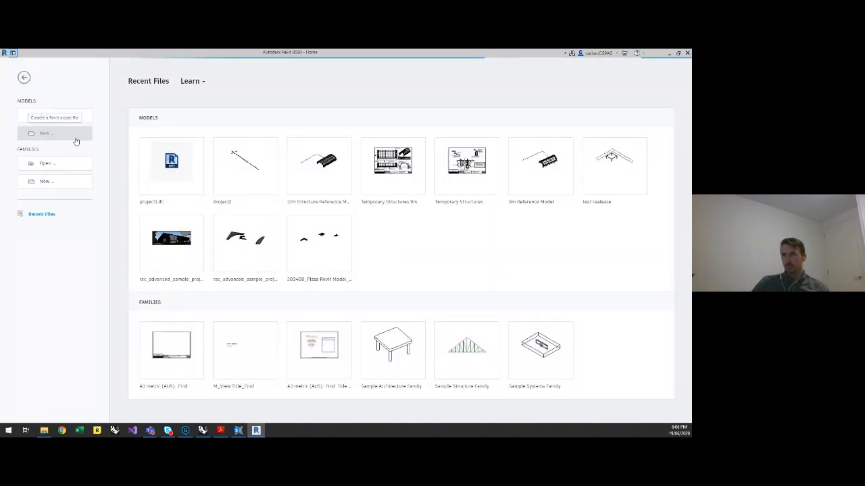
{"action": "left_click", "coordinate": [560, 305]}
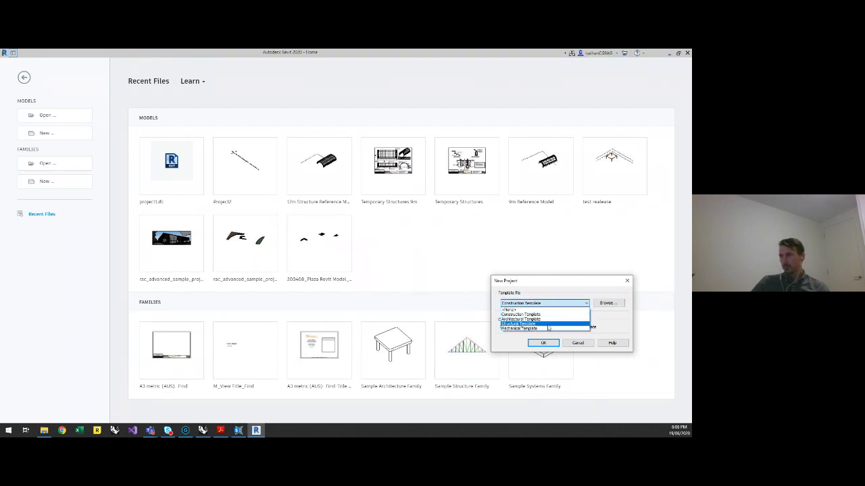
{"action": "left_click", "coordinate": [548, 325]}
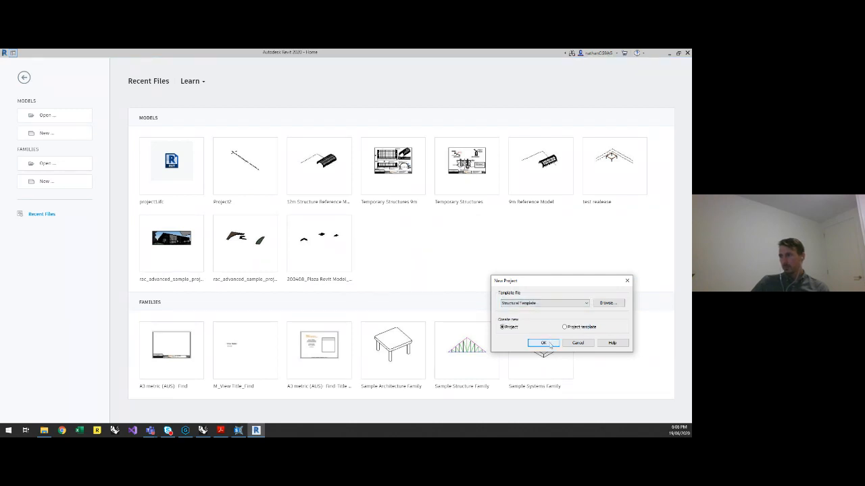
{"action": "left_click", "coordinate": [542, 344]}
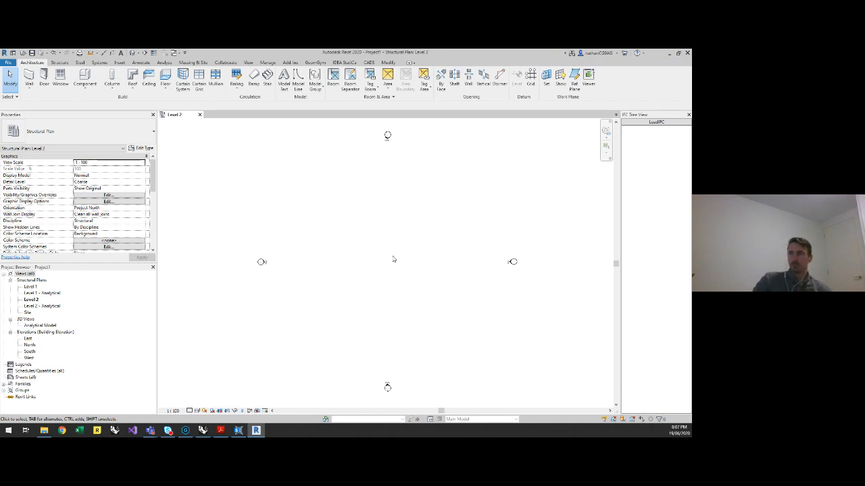
Step: Load Rhino inside the new Revit project with the Rhino add-in
{"action": "left_click", "coordinate": [292, 62]}
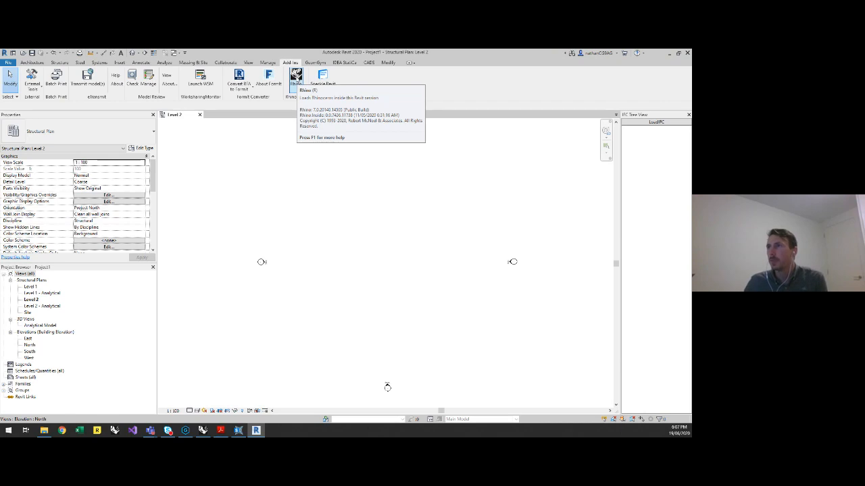
{"action": "left_click", "coordinate": [297, 80]}
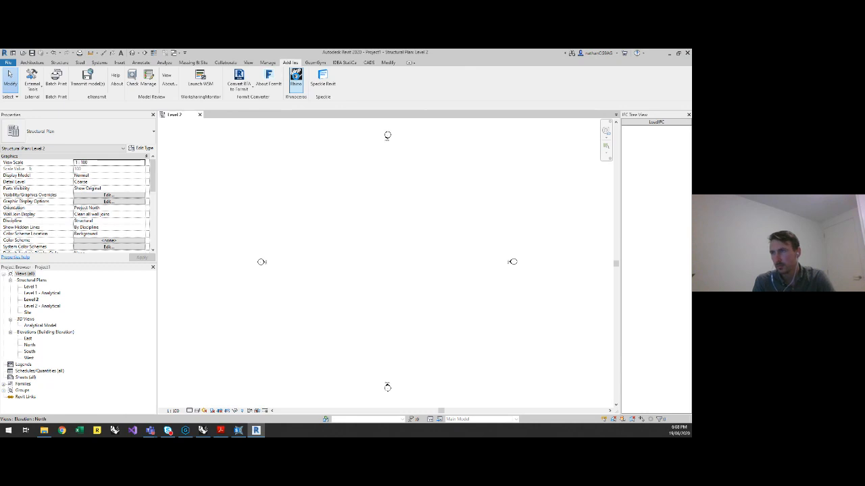
{"action": "left_click", "coordinate": [296, 77]}
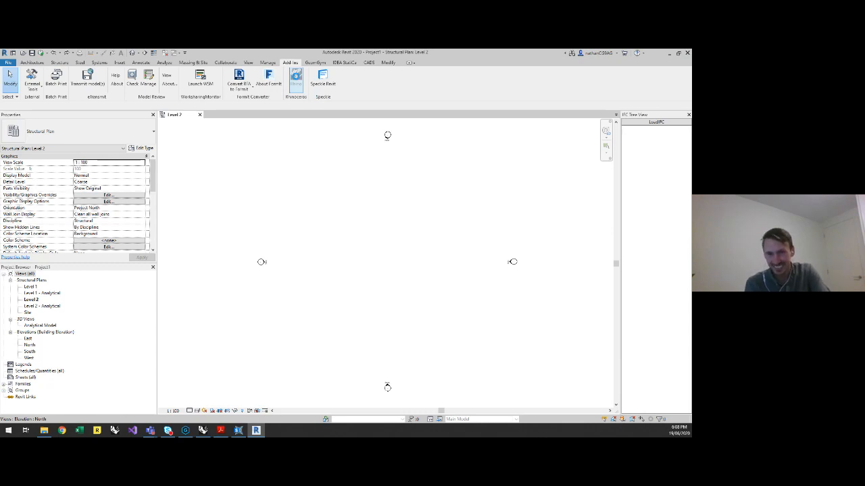
{"action": "left_click", "coordinate": [296, 78]}
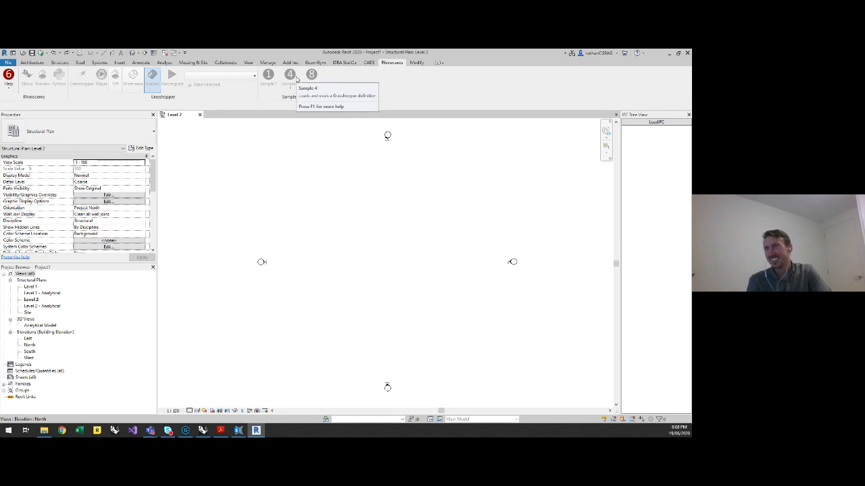